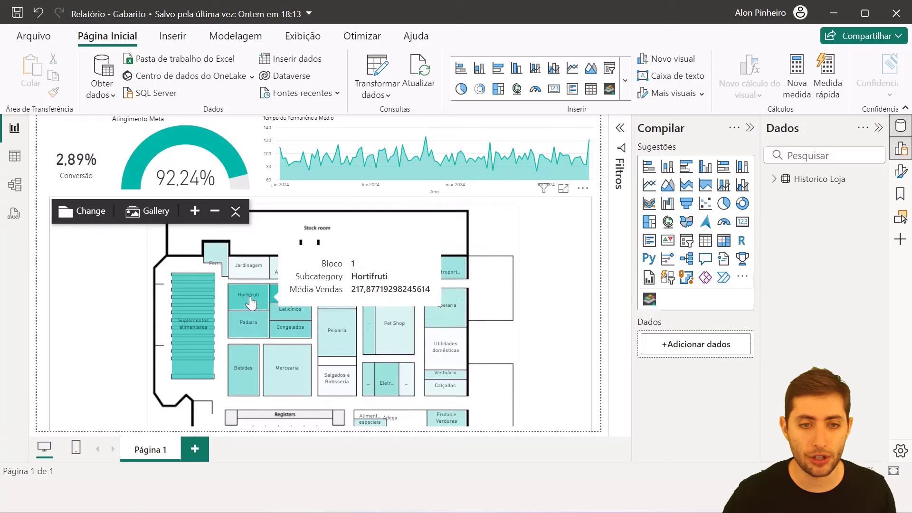
Test the report's cross-filtering by selecting sectors such as Hortifruti and Açougue on the store map, and close the formatting pane.
click(249, 298)
click(285, 296)
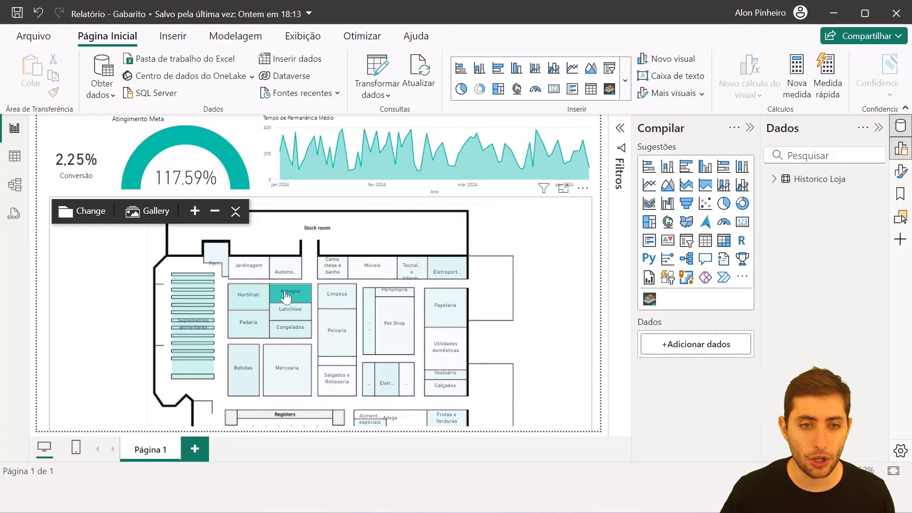
click(301, 317)
click(346, 293)
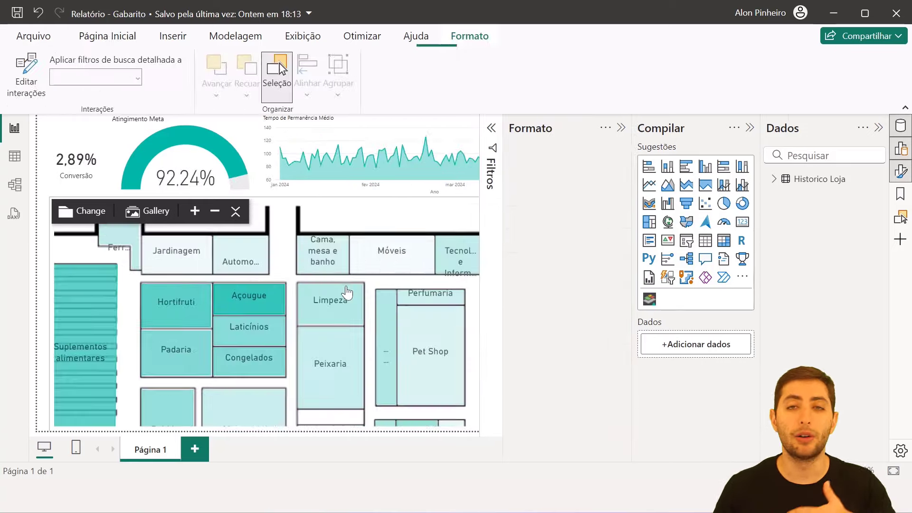
click(485, 230)
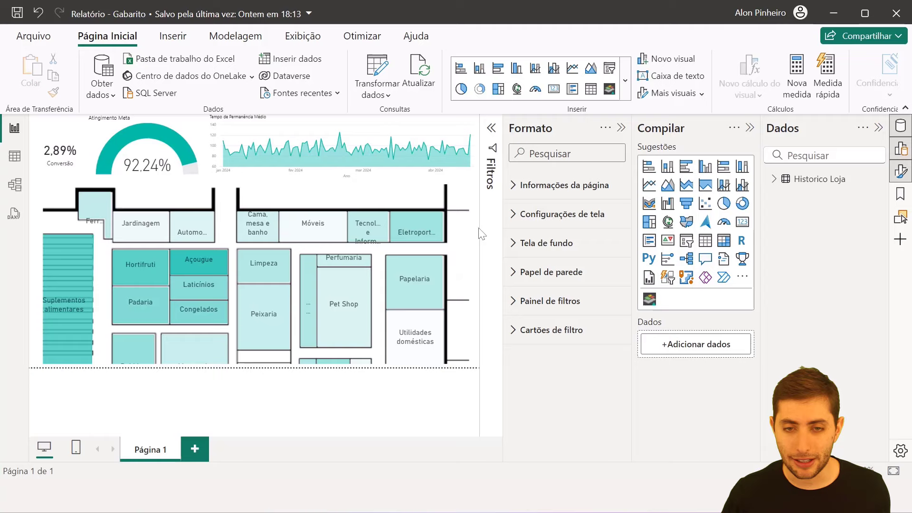
click(618, 128)
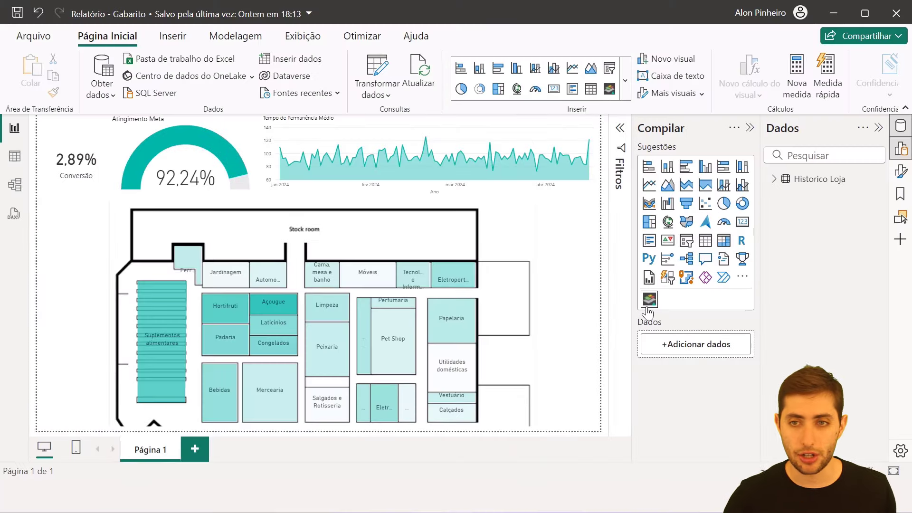
Switch to the browser and look at the airplane seat map example in the okviz.com Synoptic Panel article.
mouse_move(551, 497)
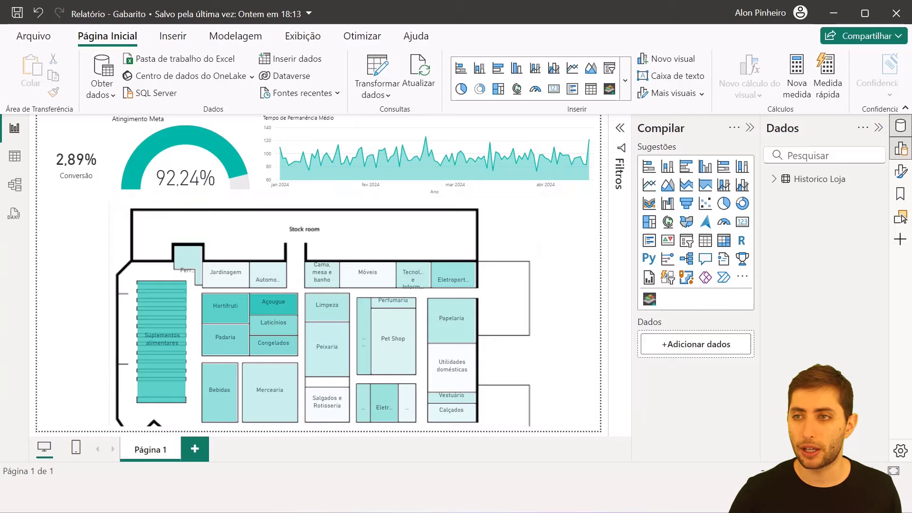
drag(911, 107, 437, 2)
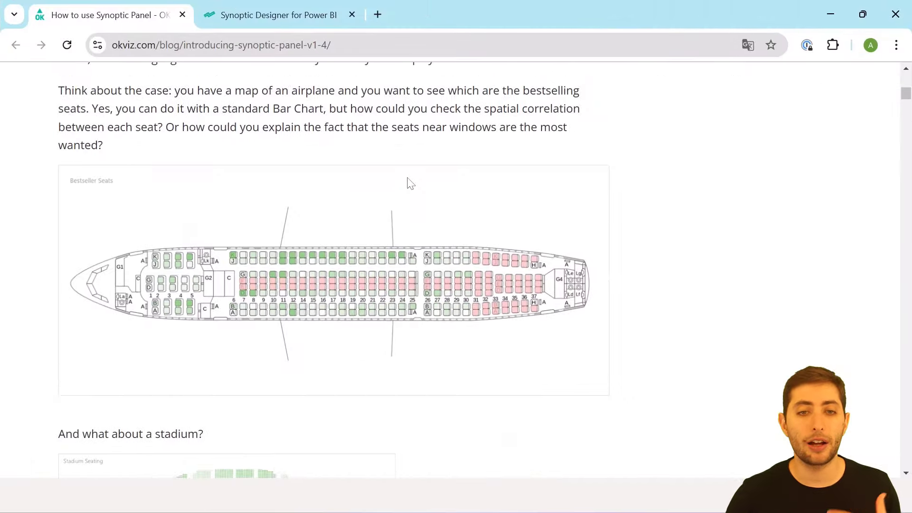
scroll(408, 183, up, 3)
scroll(407, 184, down, 3)
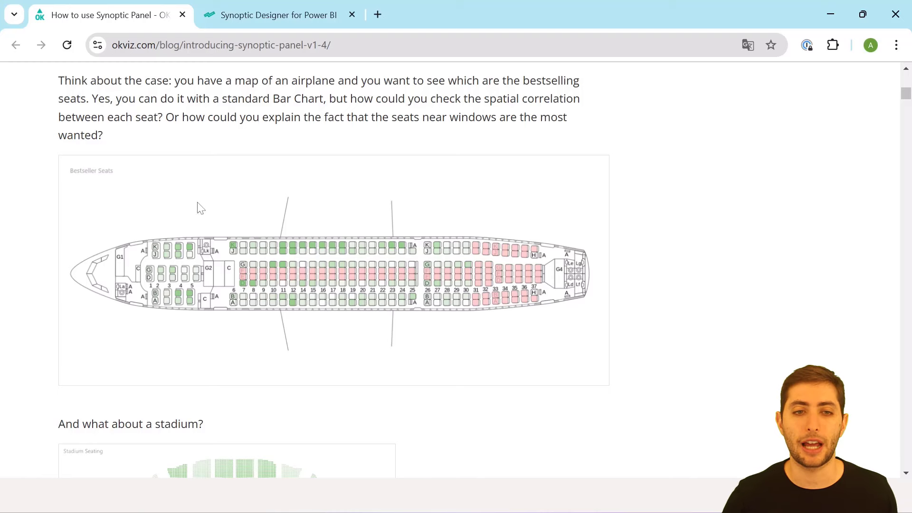
double_click(123, 45)
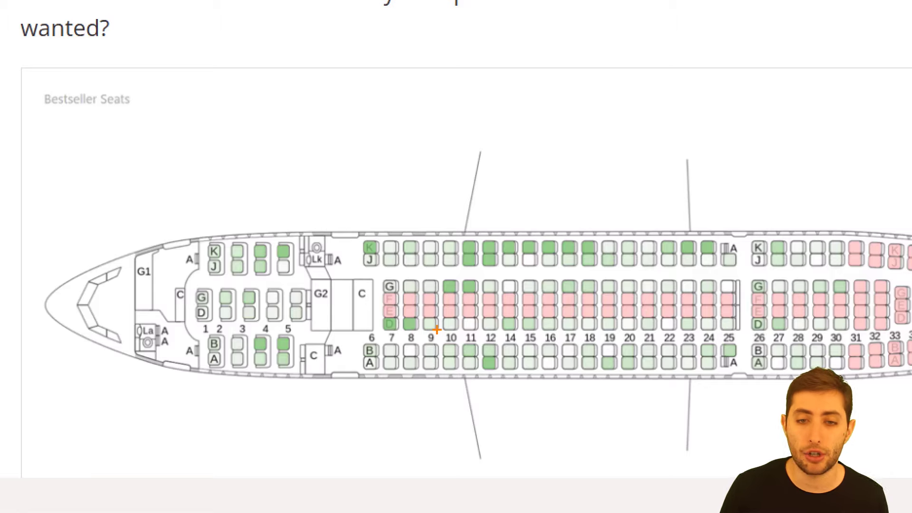
Examine the article's stadium example, its supported image formats and its section on preparing a store map.
scroll(266, 290, down, 7)
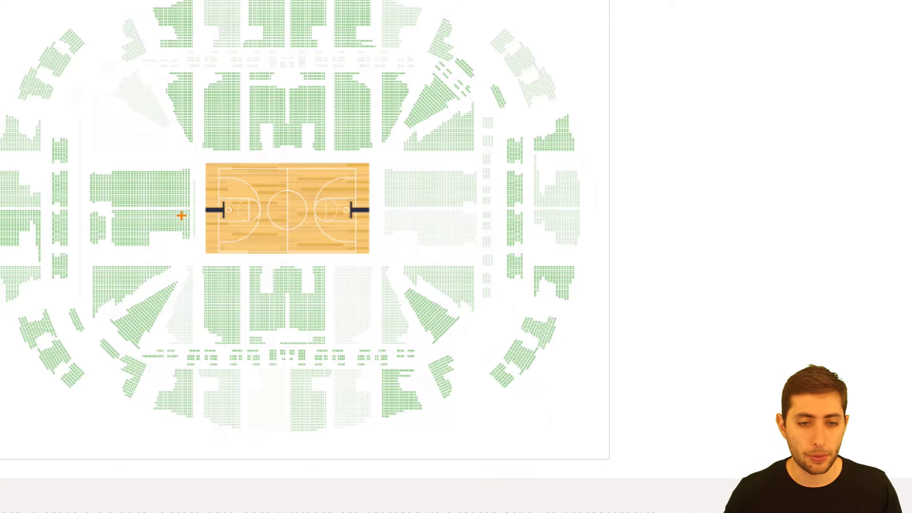
scroll(181, 216, down, 4)
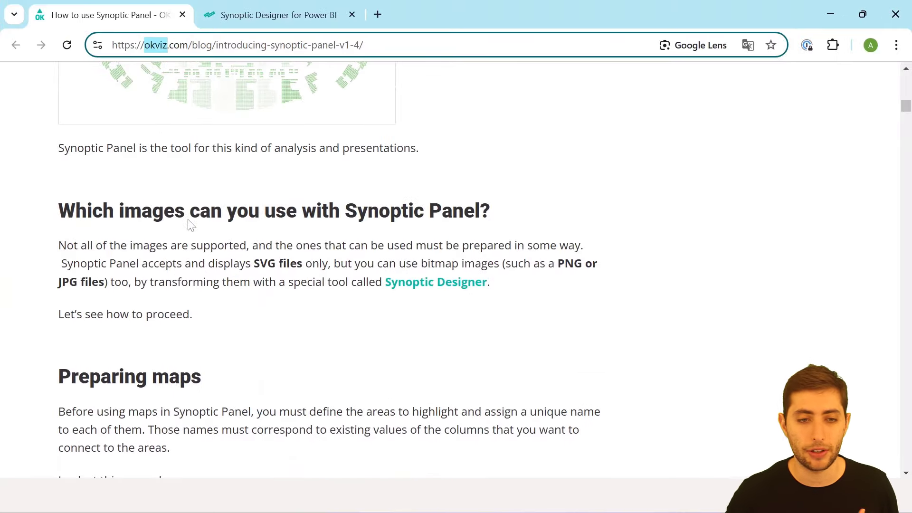
scroll(190, 223, down, 12)
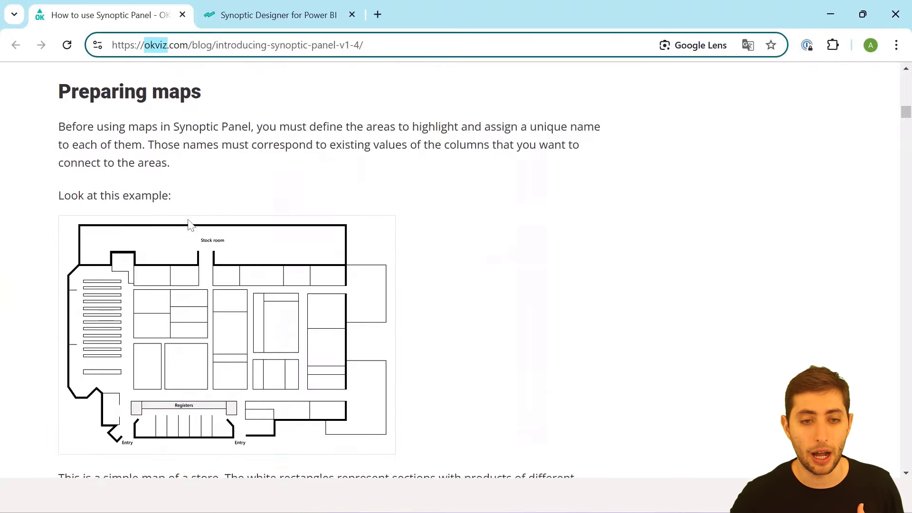
scroll(190, 223, down, 5)
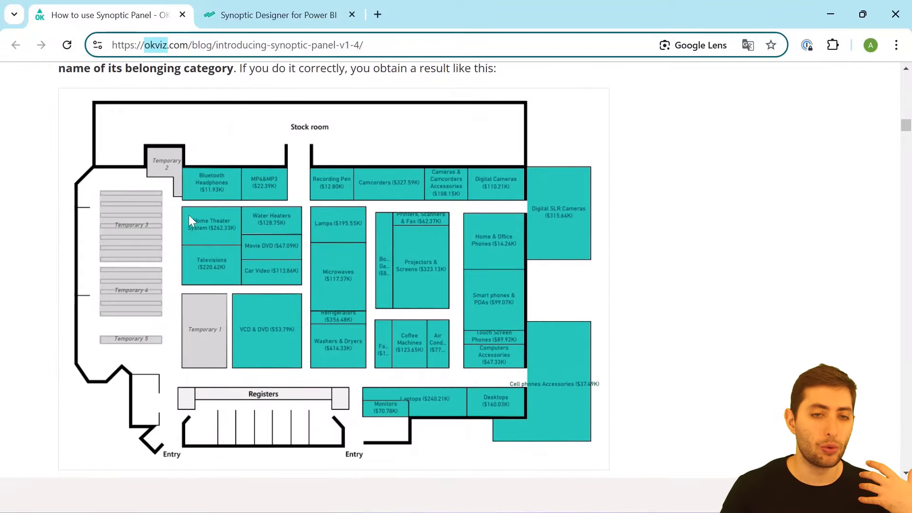
scroll(189, 215, up, 15)
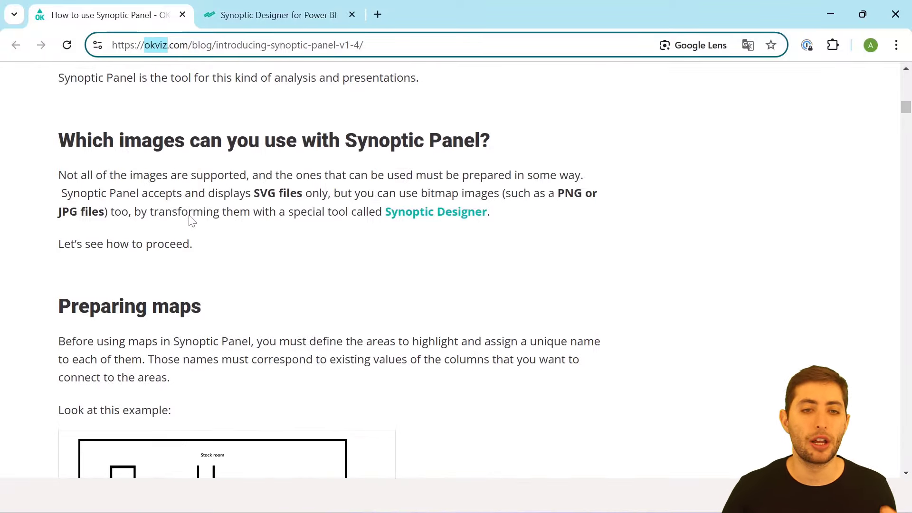
scroll(191, 221, up, 8)
scroll(192, 221, up, 3)
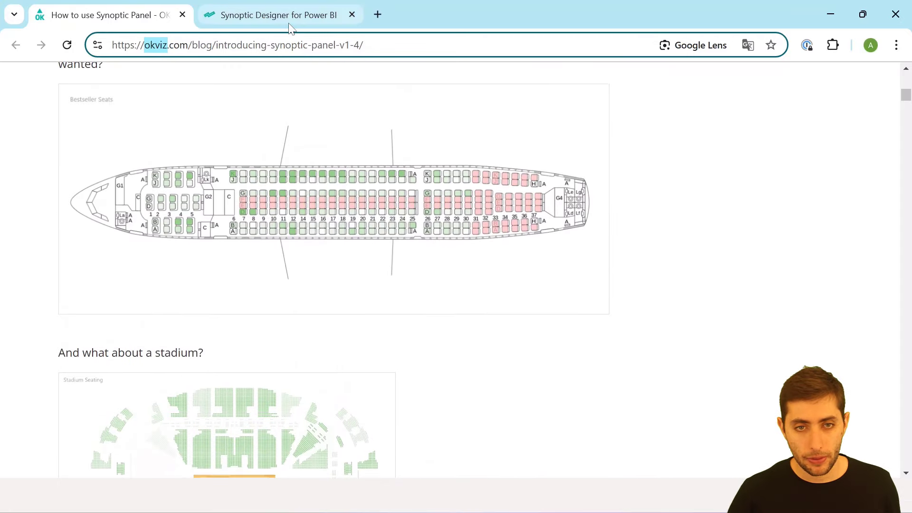
Switch to File Explorer's 11-20 folder and view the floor plan in Imagem Loja.png enlarged.
mouse_move(520, 496)
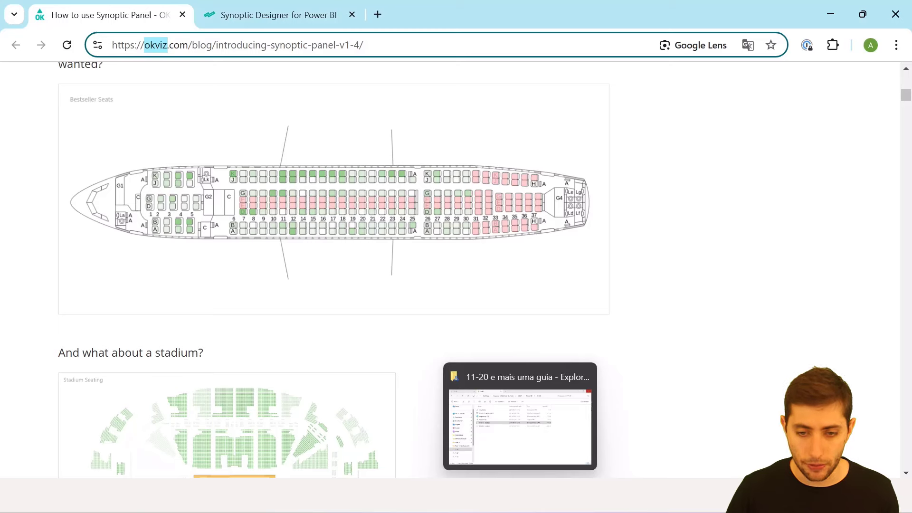
click(479, 437)
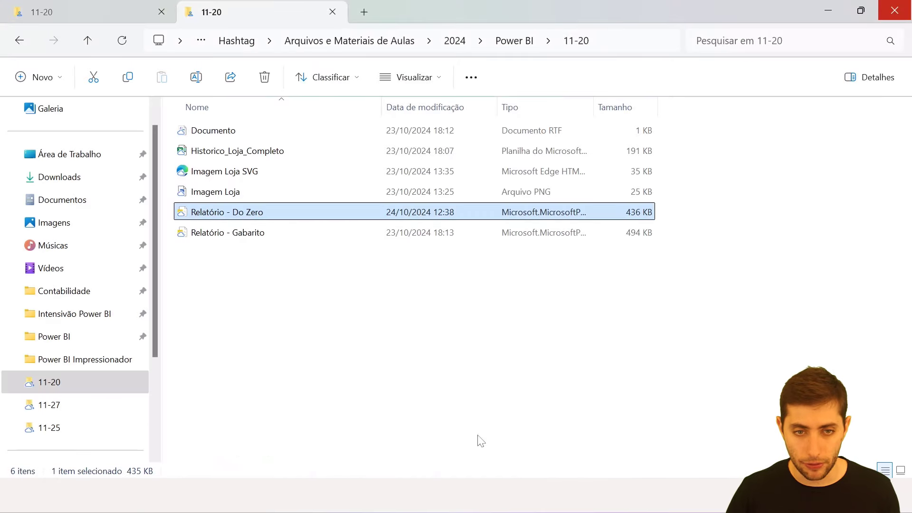
double_click(289, 192)
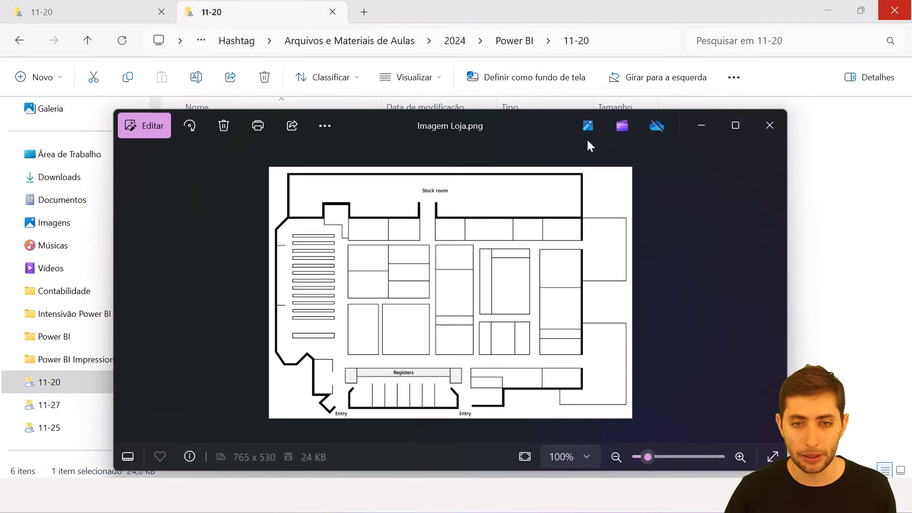
click(733, 126)
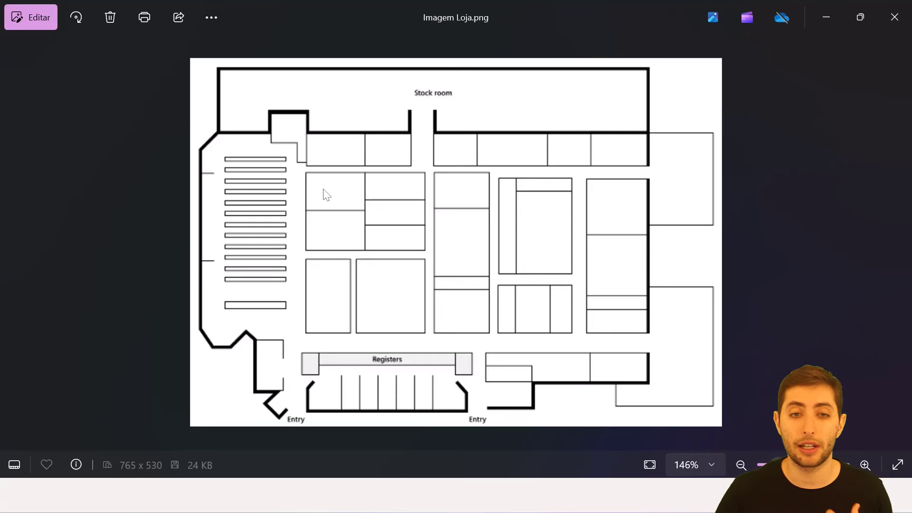
click(825, 23)
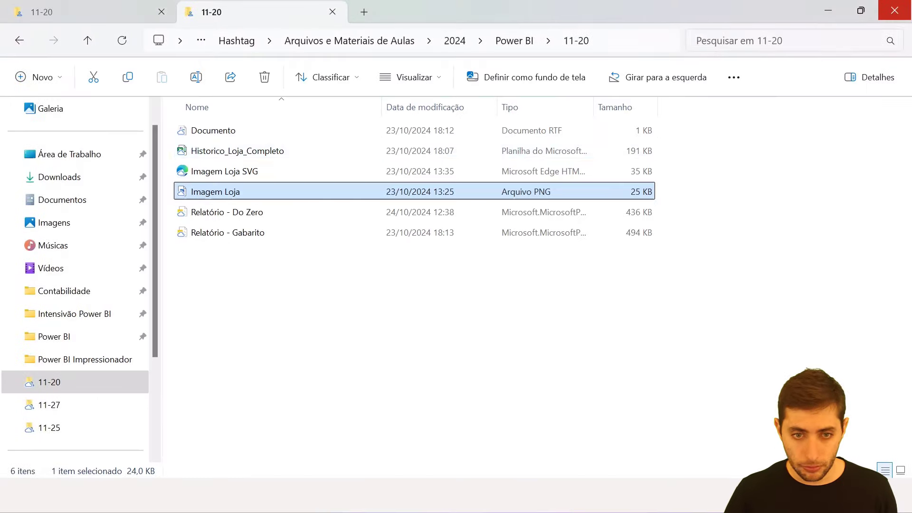
Open the Historico_Loja_Completo workbook in Excel and examine the Data and Bloco columns of the Historico Loja sheet.
double_click(288, 144)
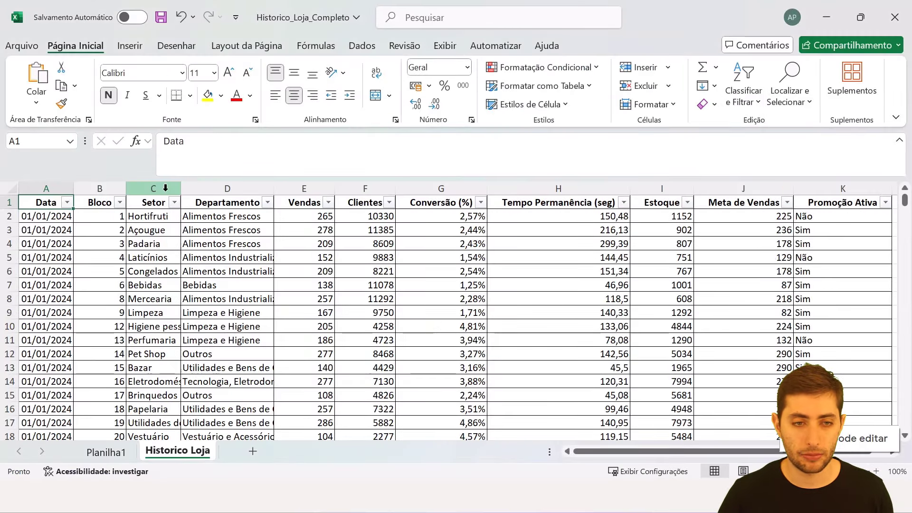
click(60, 185)
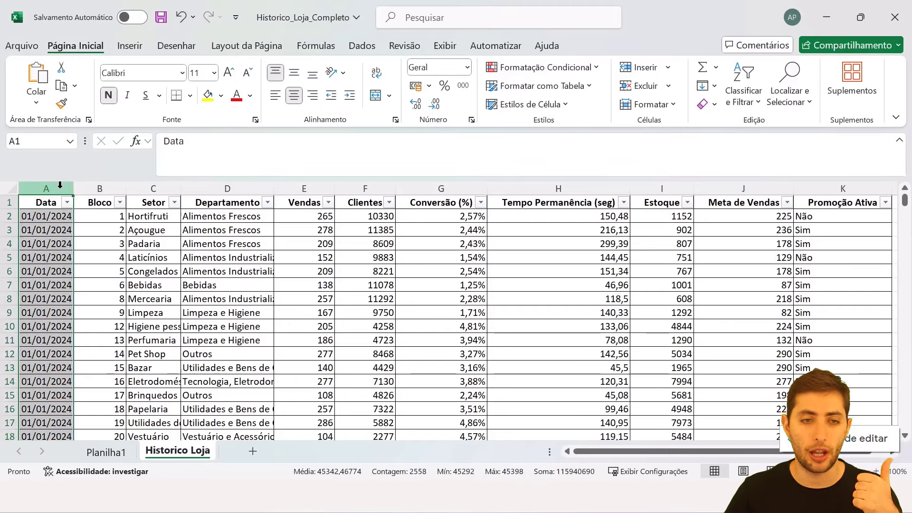
click(97, 188)
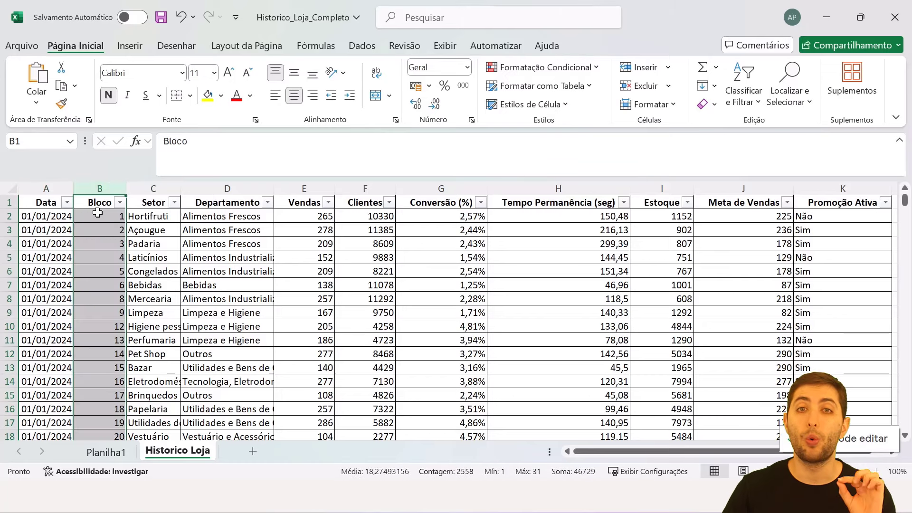
drag(95, 215, 94, 422)
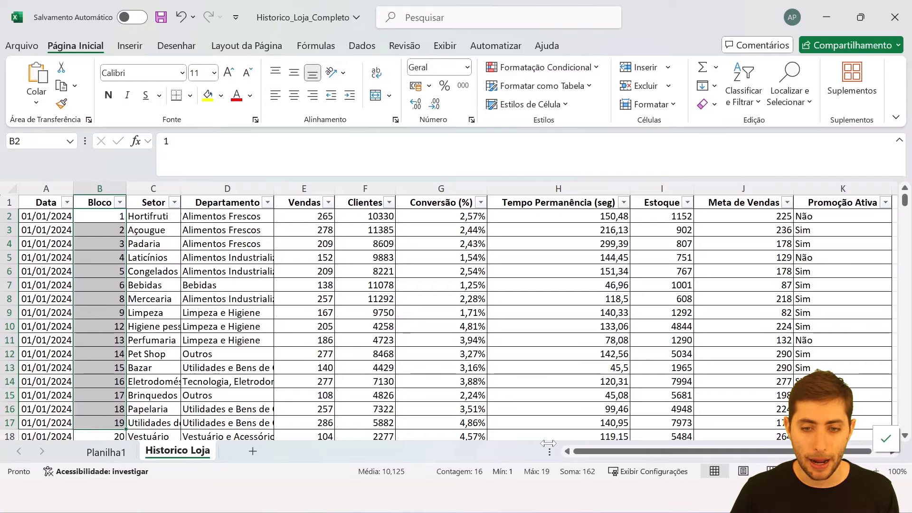
Switch to Imagem Loja.png and look at the individual shelf blocks near the middle of the floor plan.
click(603, 495)
scroll(342, 194, up, 2)
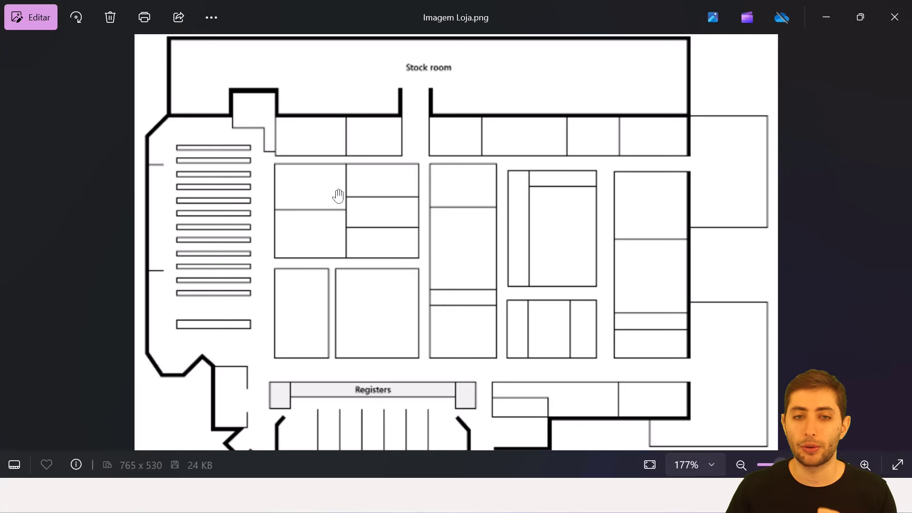
drag(271, 165, 346, 212)
drag(348, 169, 417, 195)
drag(357, 200, 429, 229)
key(Escape)
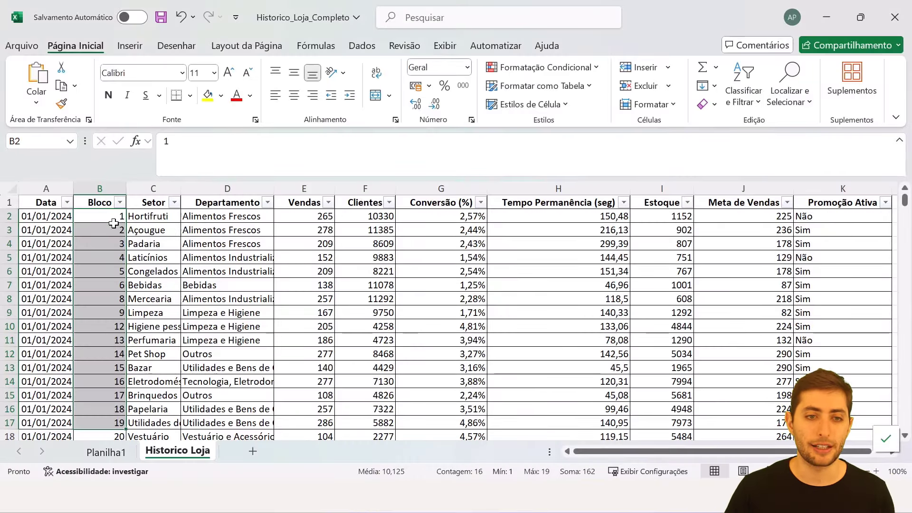
Return to the workbook and compare the Bloco numbers with their sectors, starting with block 1 and Hortifruti.
drag(112, 229, 84, 230)
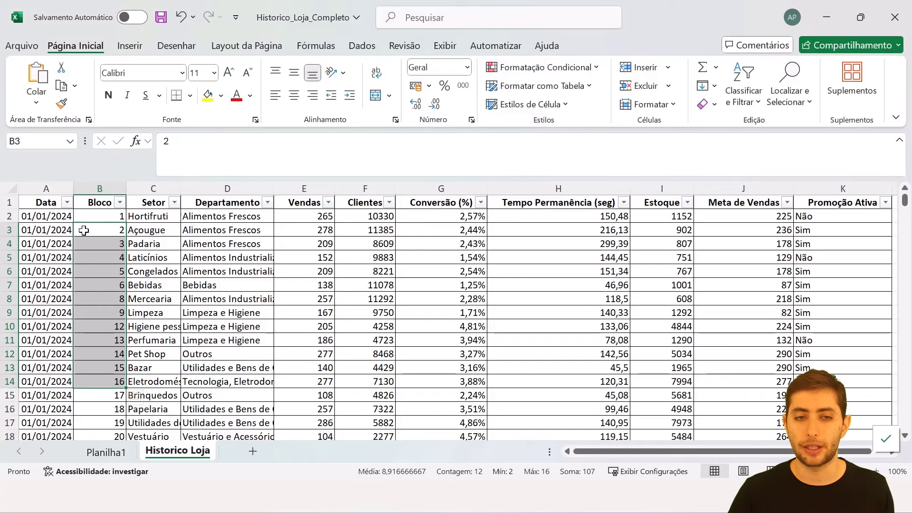
click(87, 216)
click(156, 217)
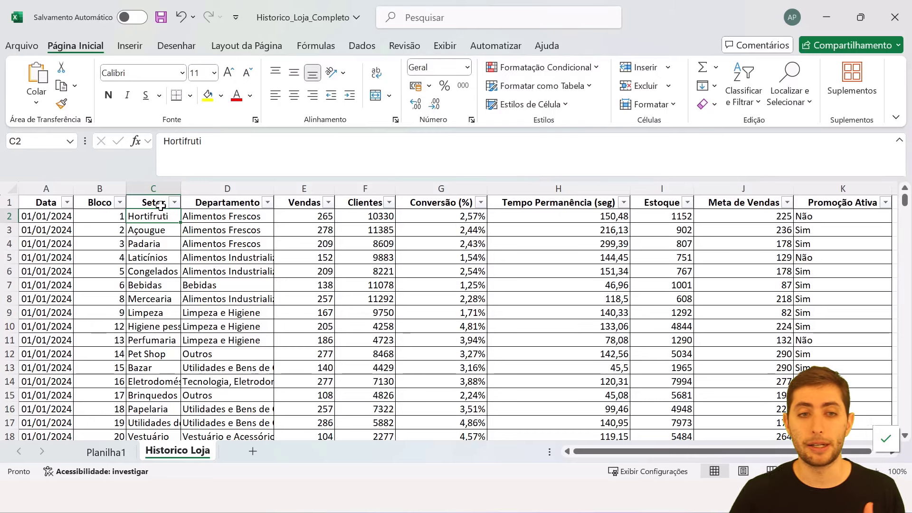
Examine the Setor column, including the Hortifruti and Açougue entries in its first rows.
click(134, 188)
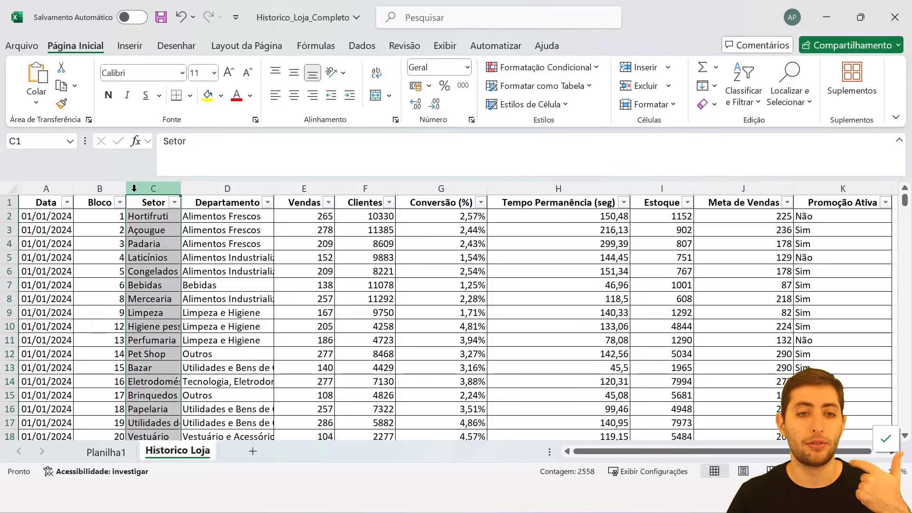
click(169, 217)
click(167, 229)
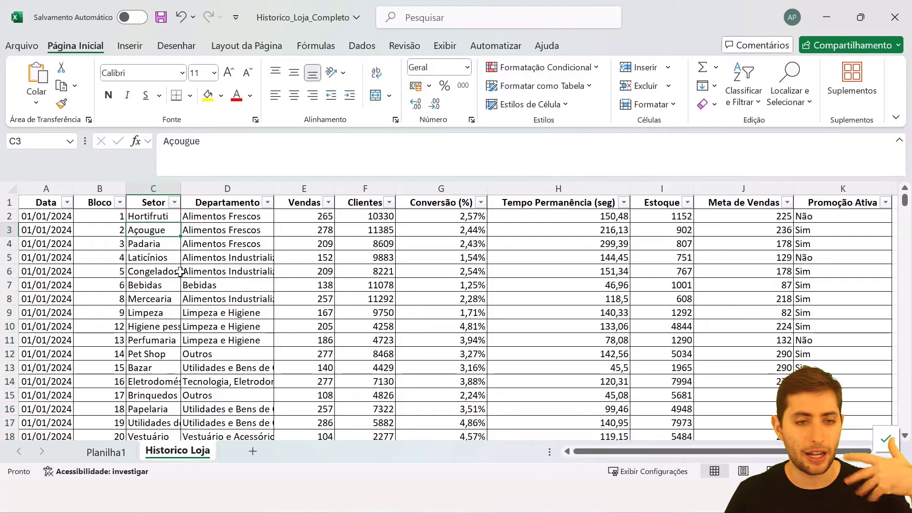
scroll(180, 277, down, 1)
scroll(180, 271, up, 1)
Examine how the Departamento column groups the sectors from Hortifruti to Congelados.
click(226, 188)
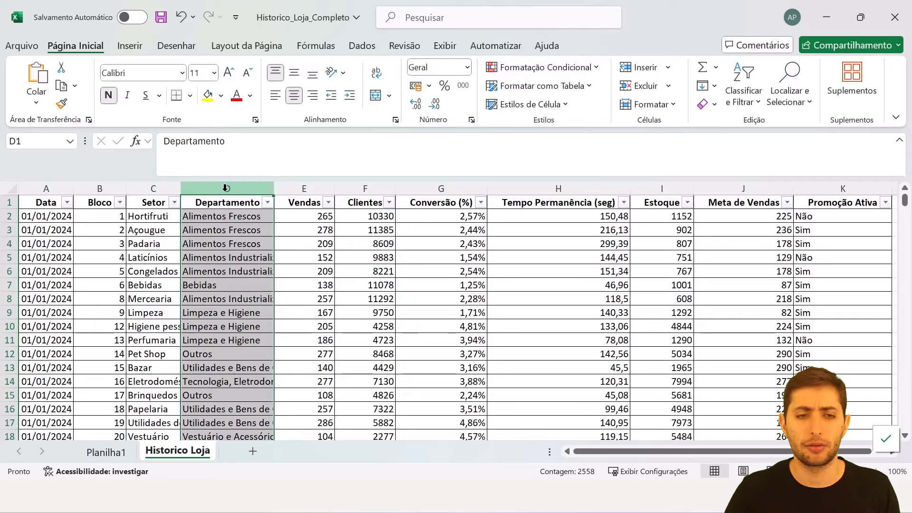
click(153, 220)
click(151, 231)
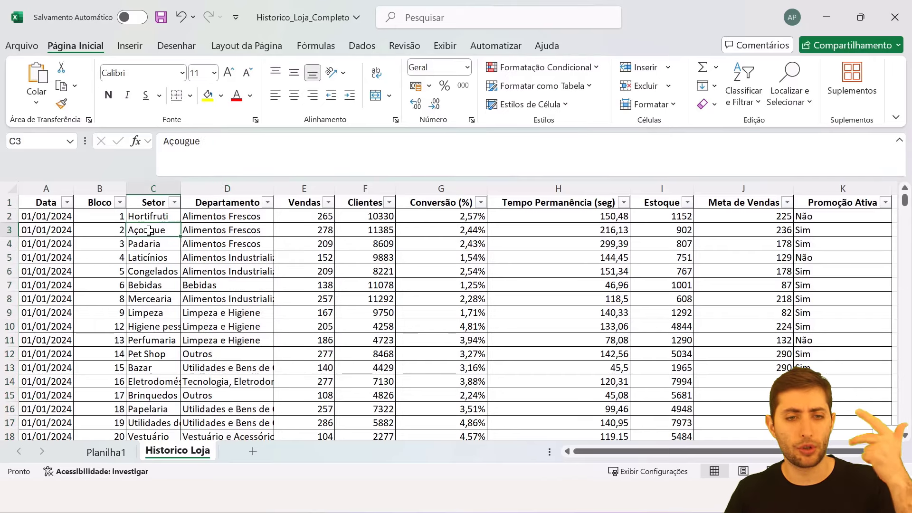
click(152, 244)
click(153, 258)
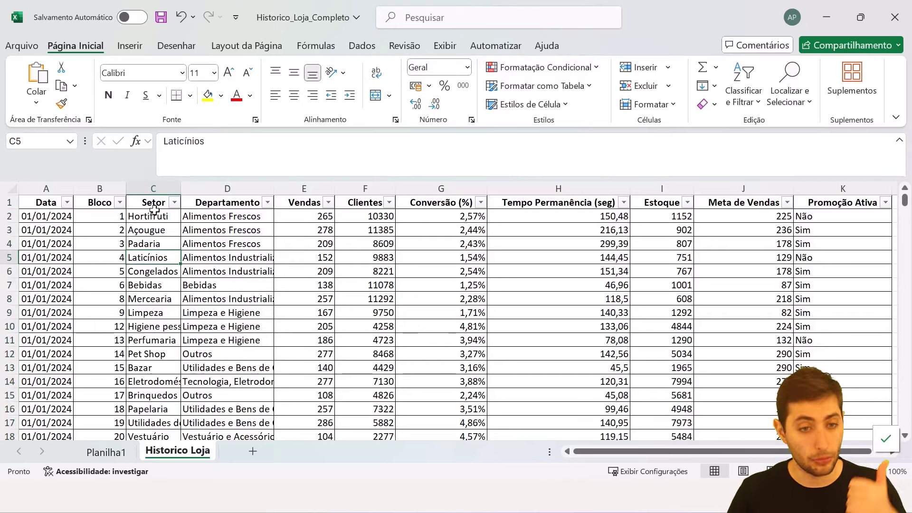
drag(208, 216, 208, 266)
click(160, 269)
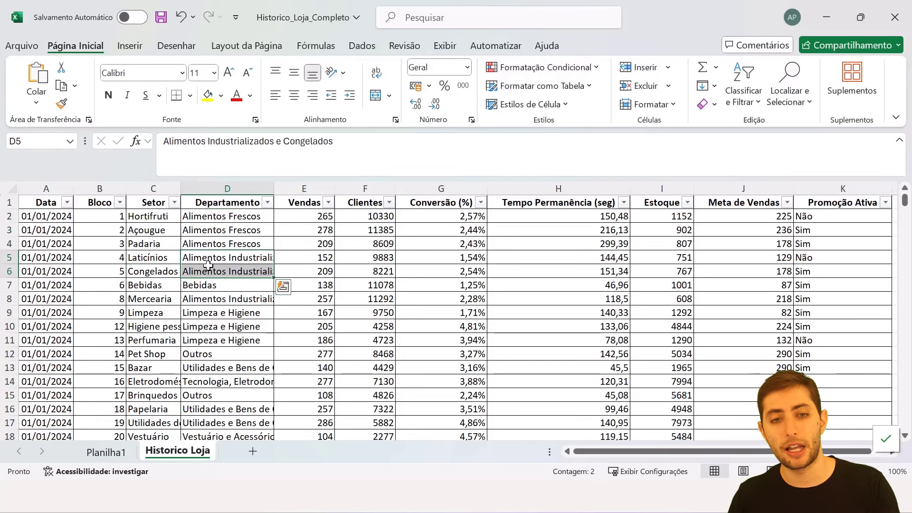
Examine the metric columns one by one: Vendas, Clientes, Conversão (%), Tempo Permanência, Estoque, Meta de Vendas and Promoção Ativa.
click(304, 189)
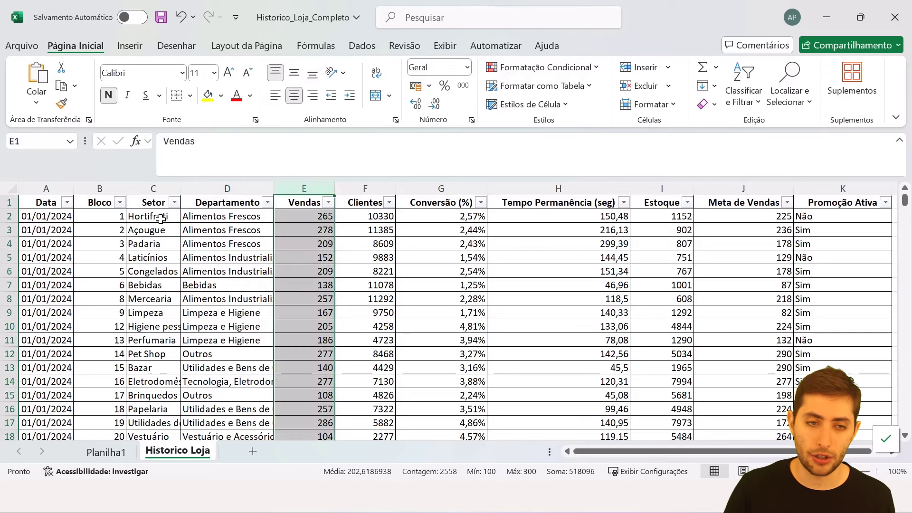
click(354, 190)
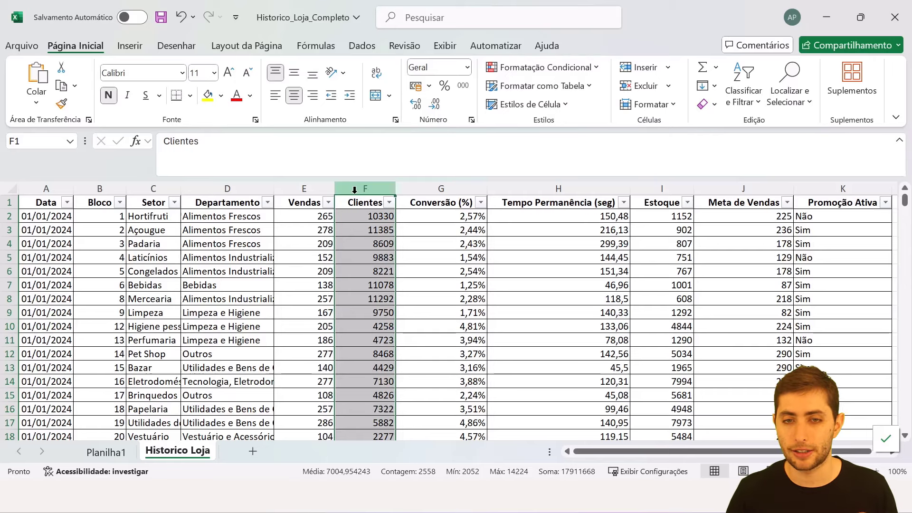
click(424, 189)
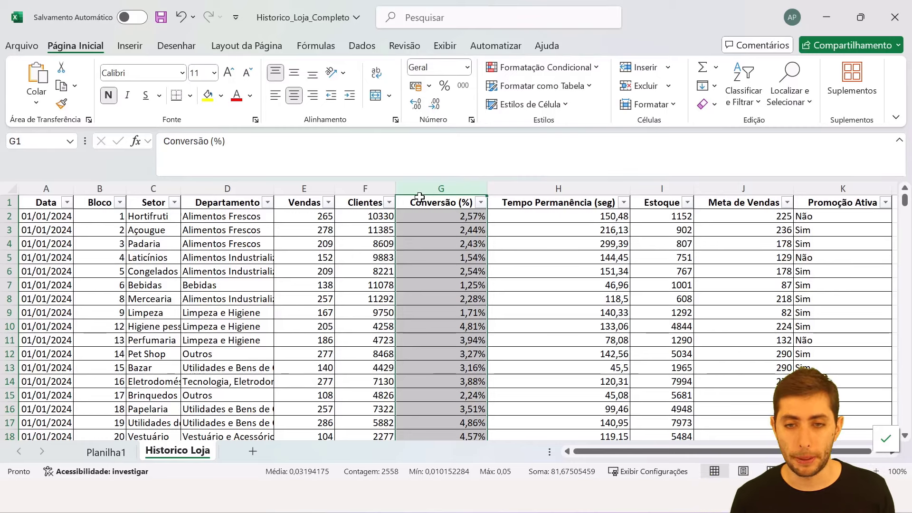
click(602, 189)
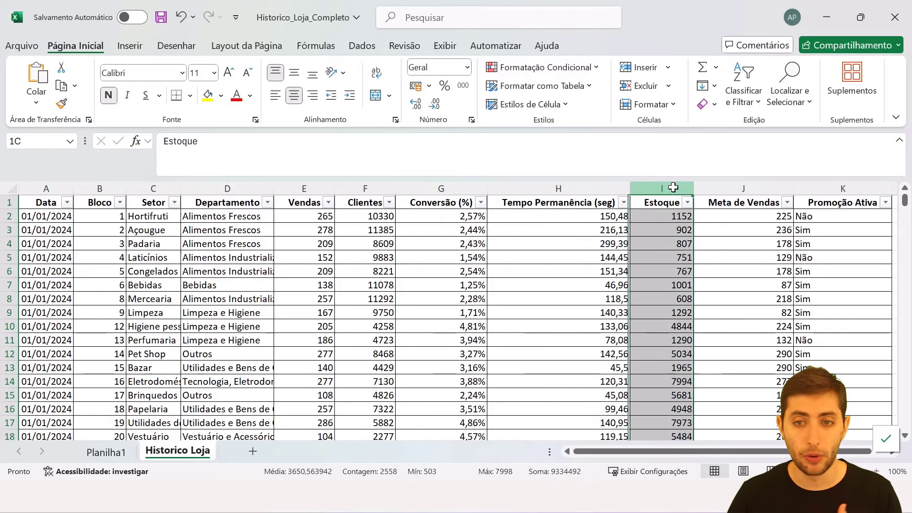
click(672, 185)
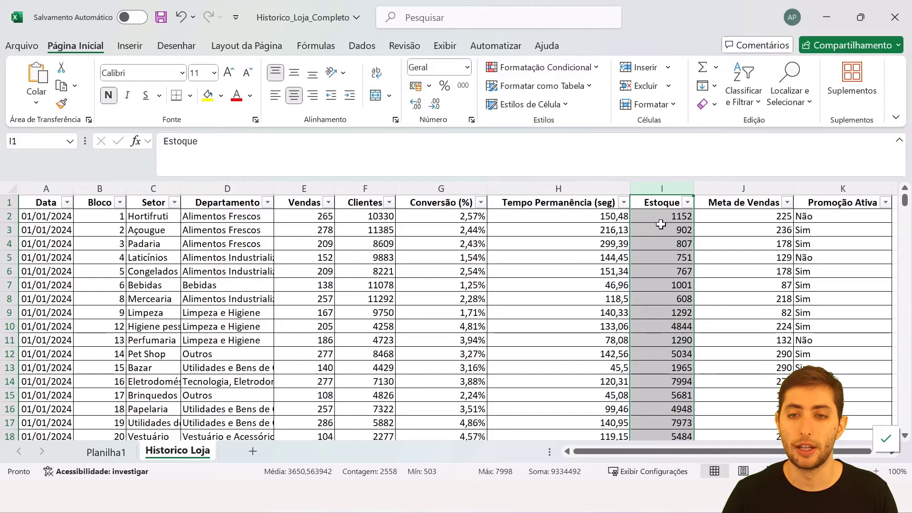
click(745, 186)
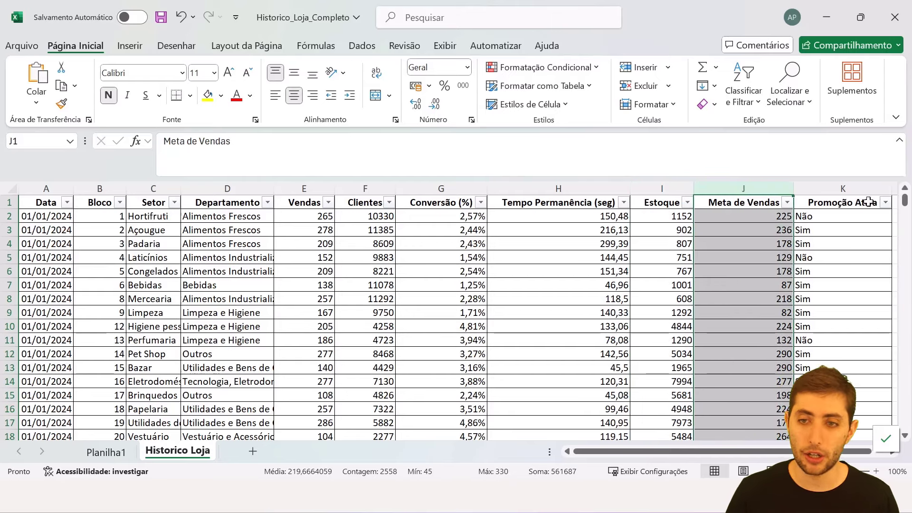
click(853, 188)
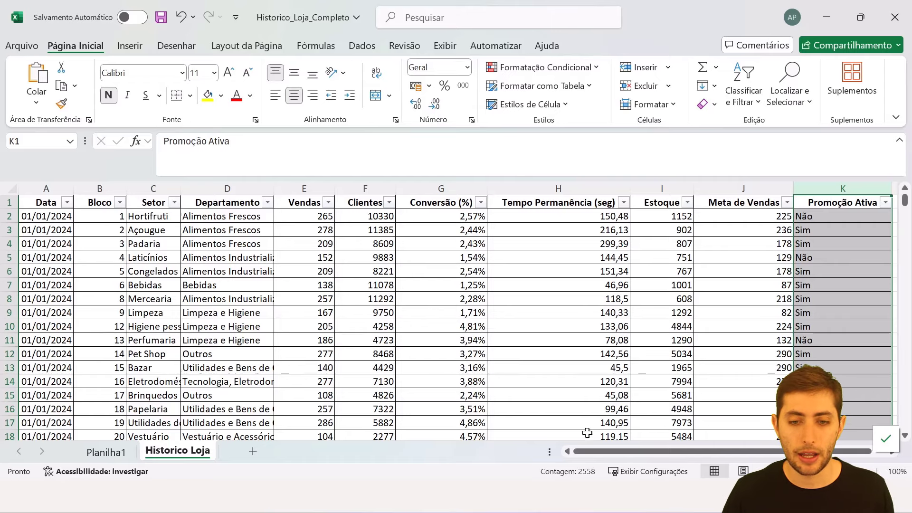
View the store floor plan in Imagem Loja.png, and look at the Synoptic Panel examples on the okviz.com page in the browser.
click(573, 495)
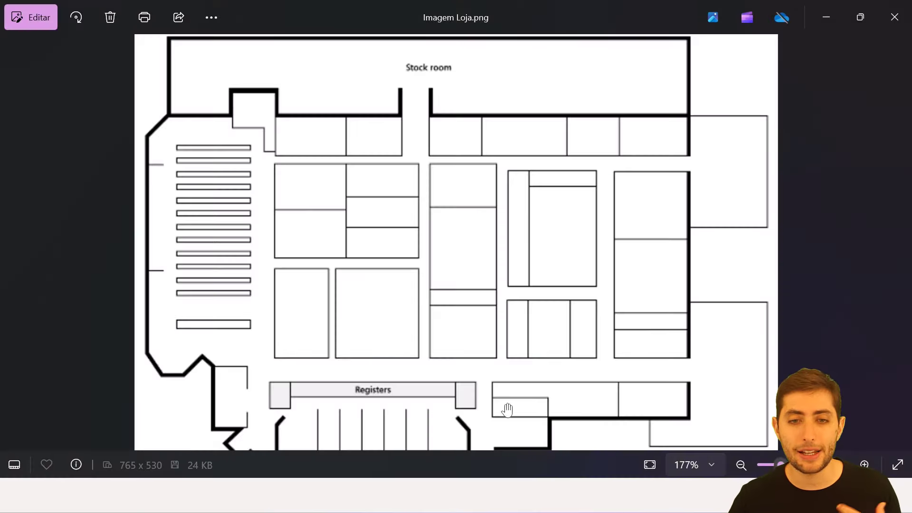
scroll(454, 316, down, 1)
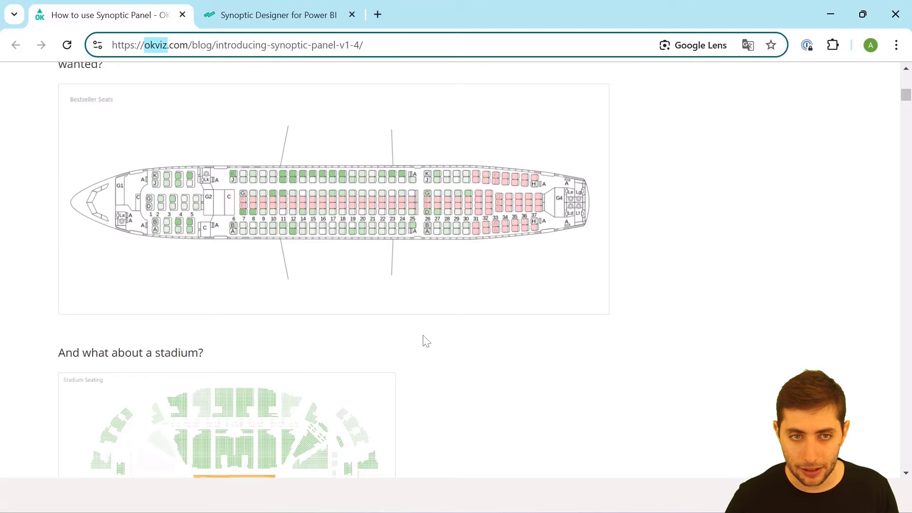
Load the Imagem Loja PNG from the 11-20 folder into the Synoptic Designer for Power BI editor.
click(274, 15)
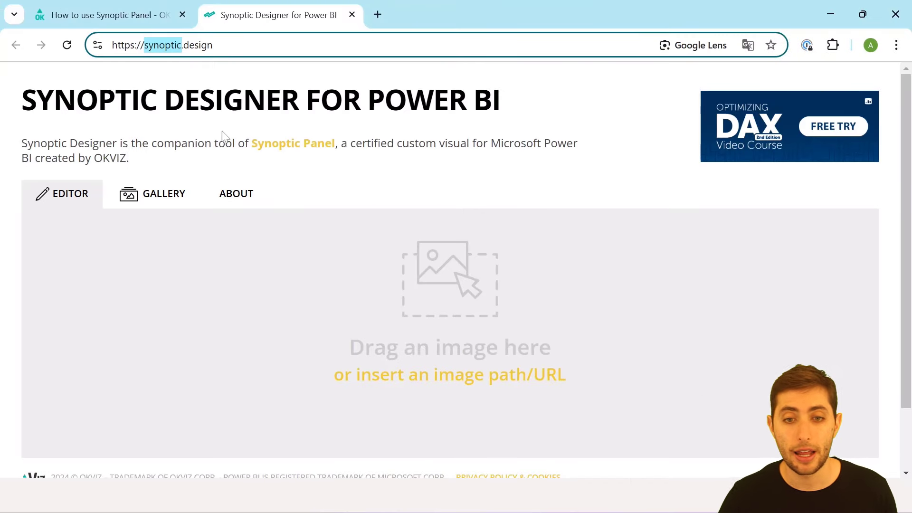
click(434, 293)
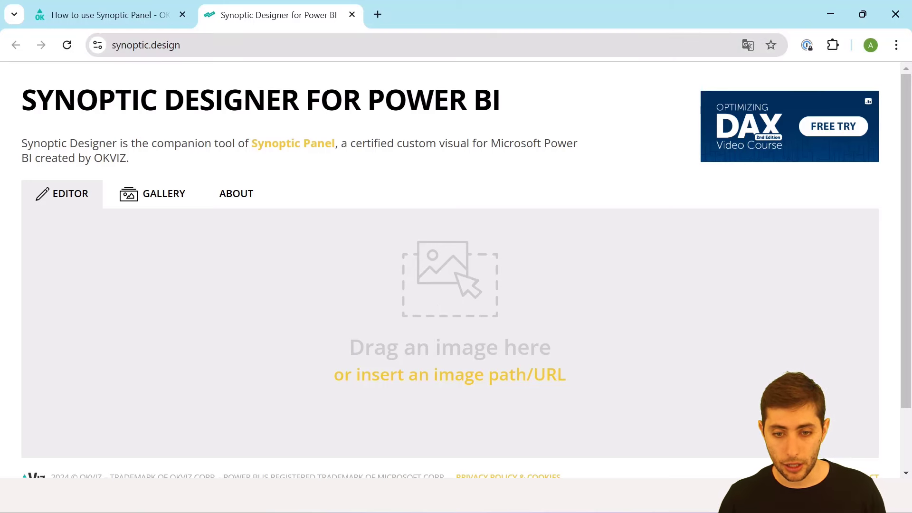
click(408, 495)
click(279, 192)
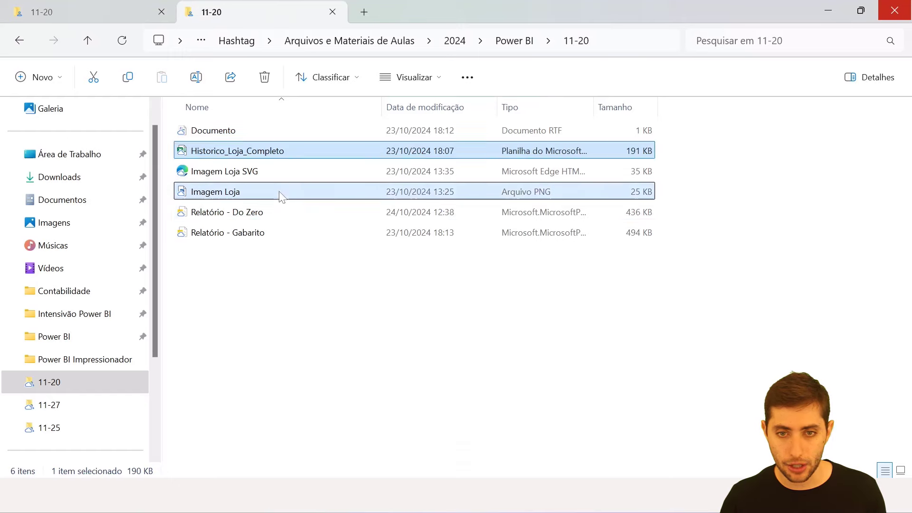
drag(285, 196, 366, 308)
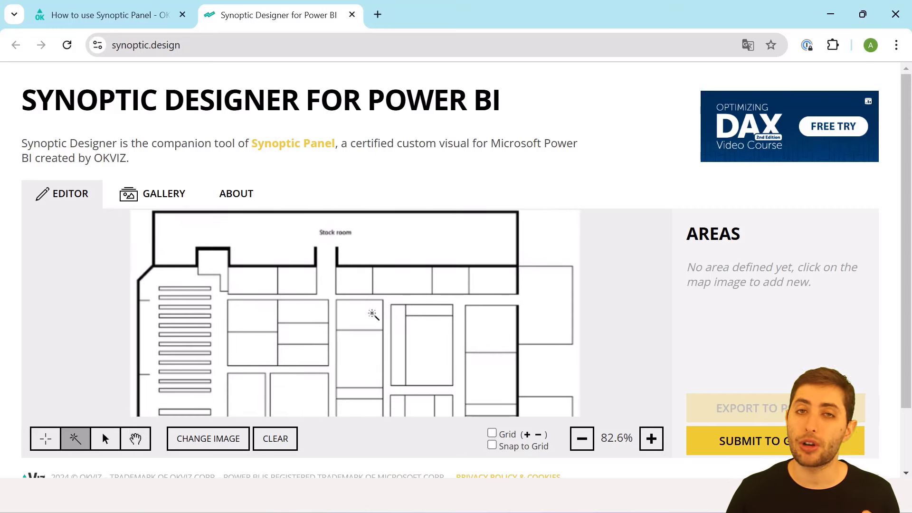
drag(368, 308, 366, 271)
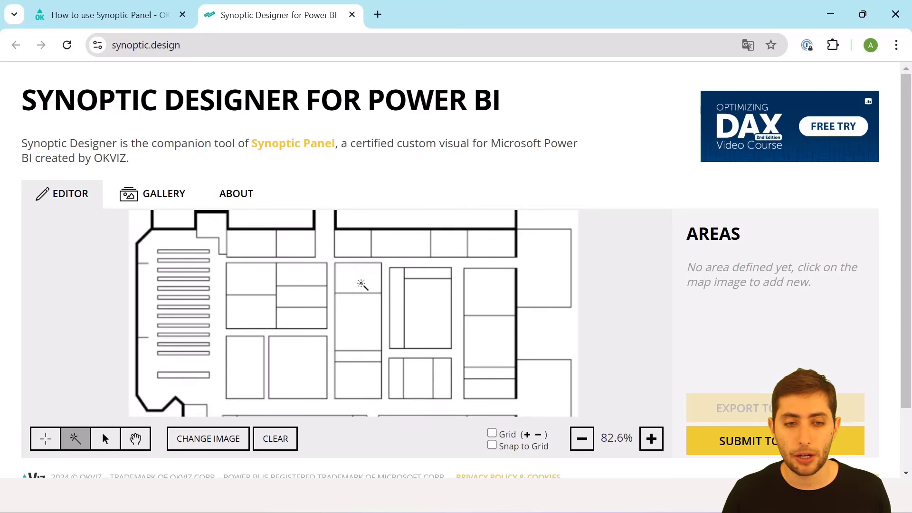
Define the first area by automatically detecting the shelf block nearest the striped shelves in the upper row of the central group.
click(55, 438)
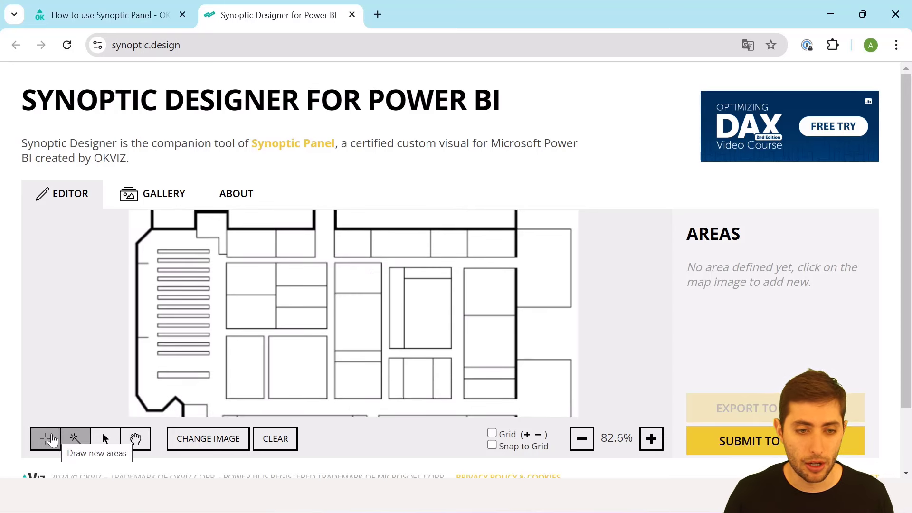
click(76, 440)
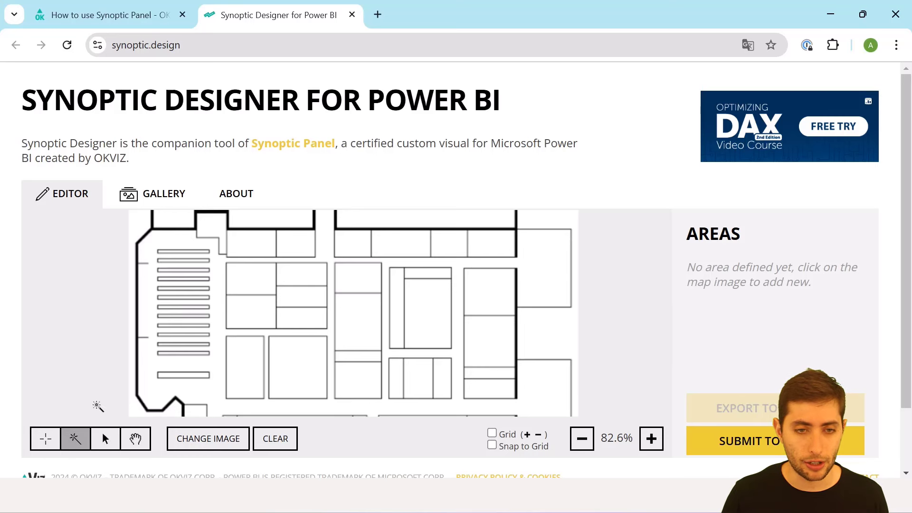
click(243, 278)
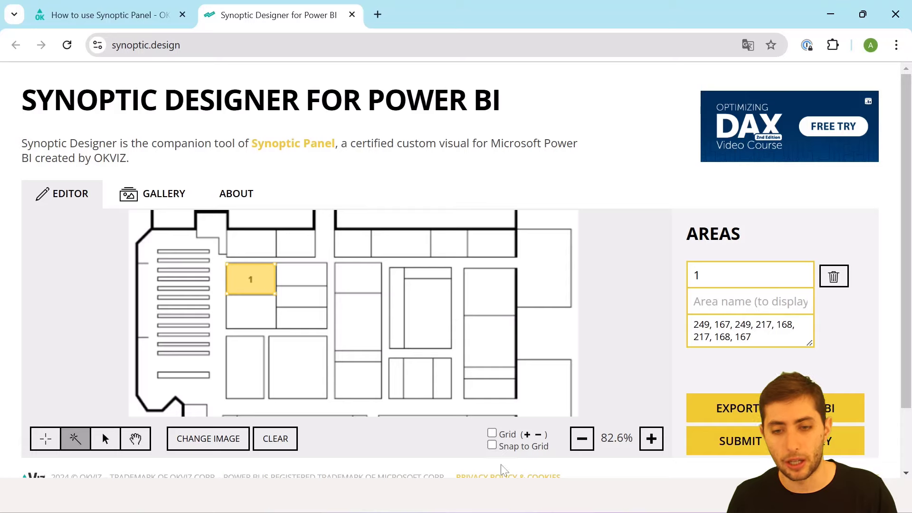
Switch to the Historico_Loja_Completo workbook to check Bloco number 1 against its sector, and return to Synoptic Designer.
click(588, 494)
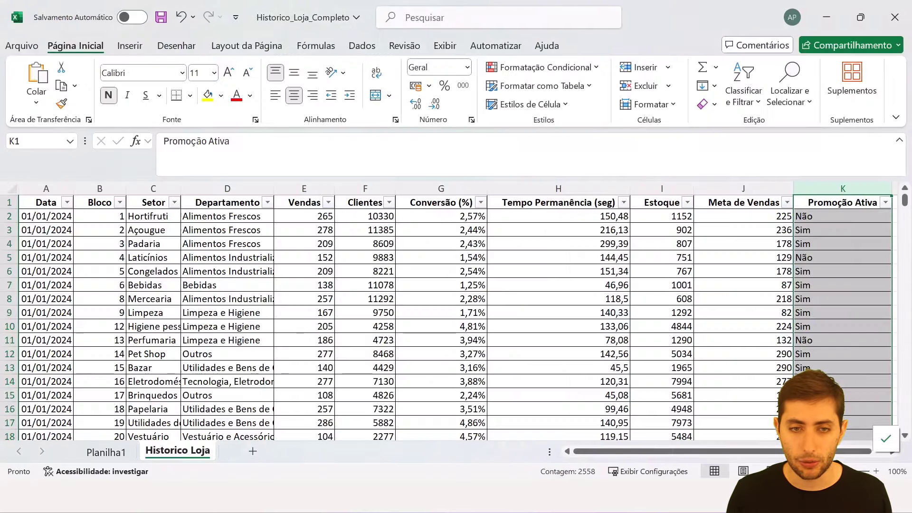
click(104, 216)
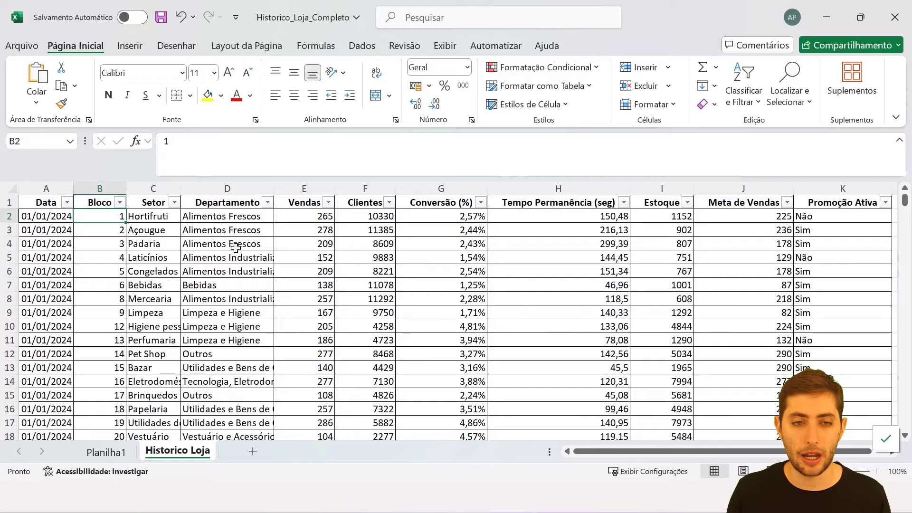
click(831, 13)
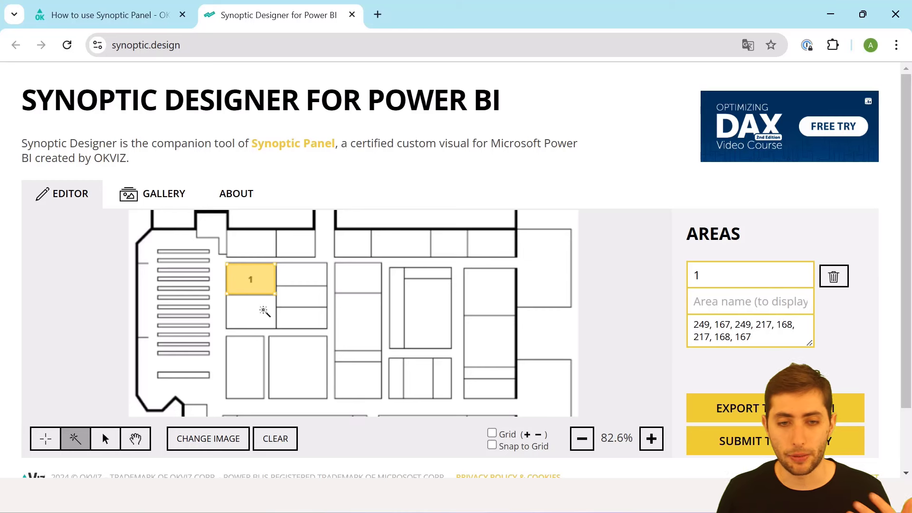
Automatically detect areas for the block directly below area 1 and the small block beside area 1.
click(263, 311)
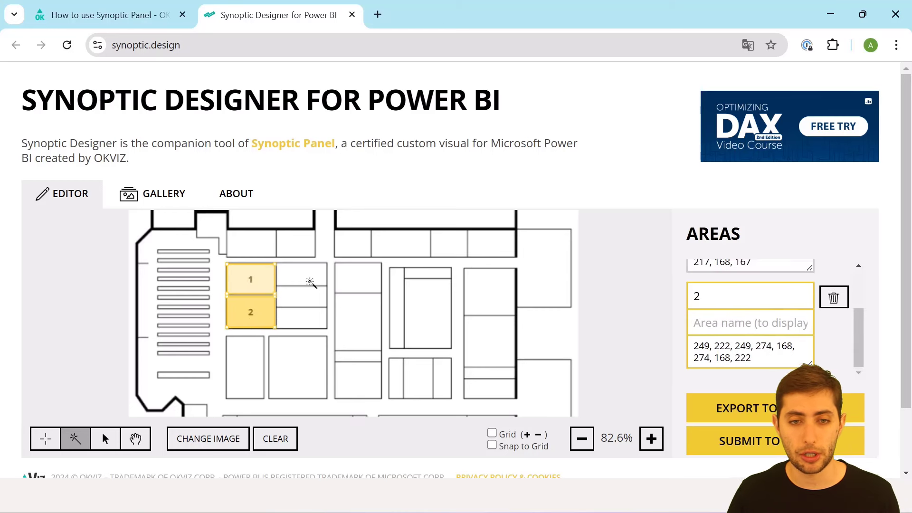
click(309, 281)
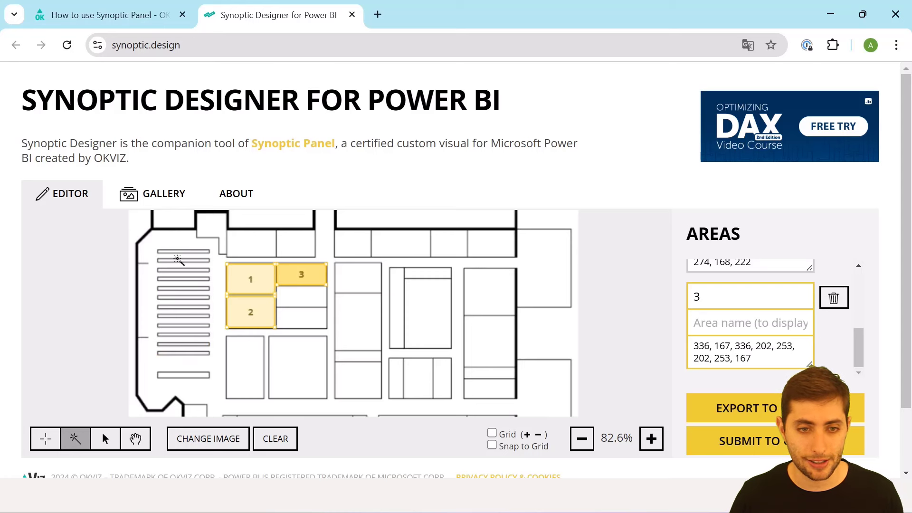
Try automatic detection on the stack of thin horizontal shelves, and delete the area it creates.
click(179, 257)
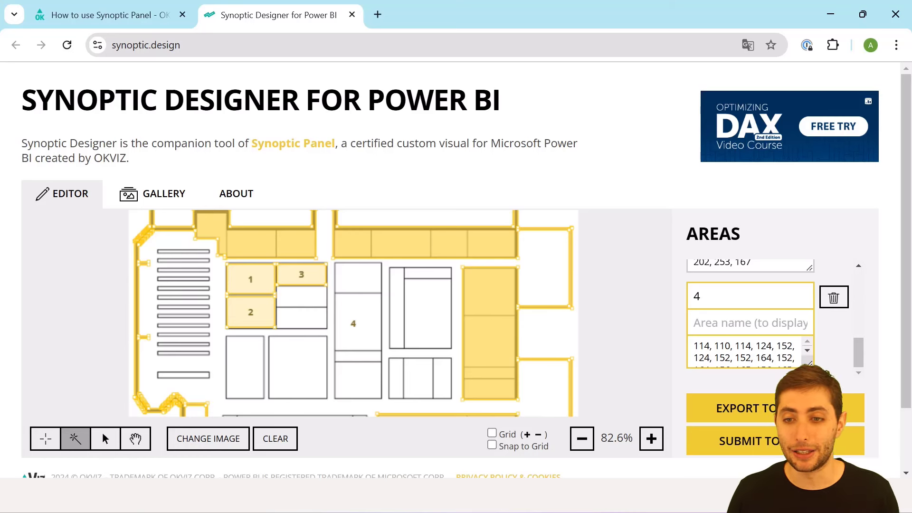
scroll(827, 365, up, 1)
scroll(827, 365, down, 1)
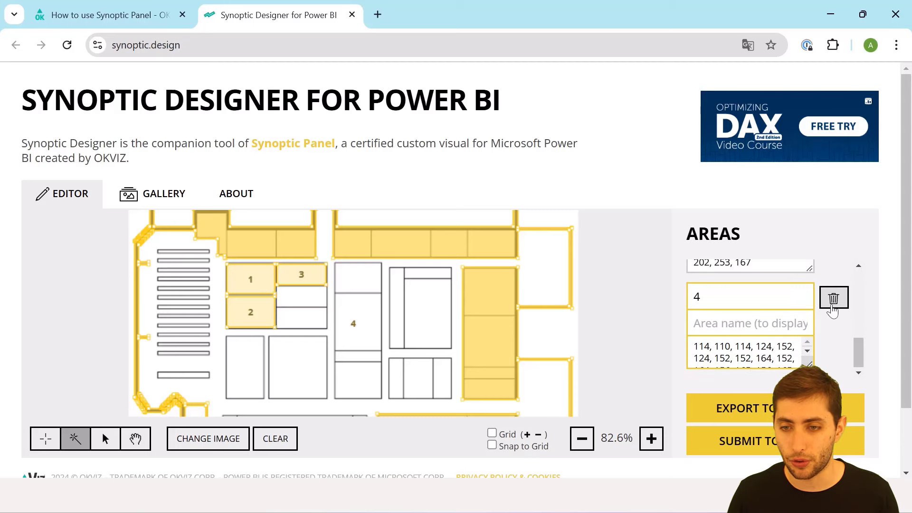
click(833, 299)
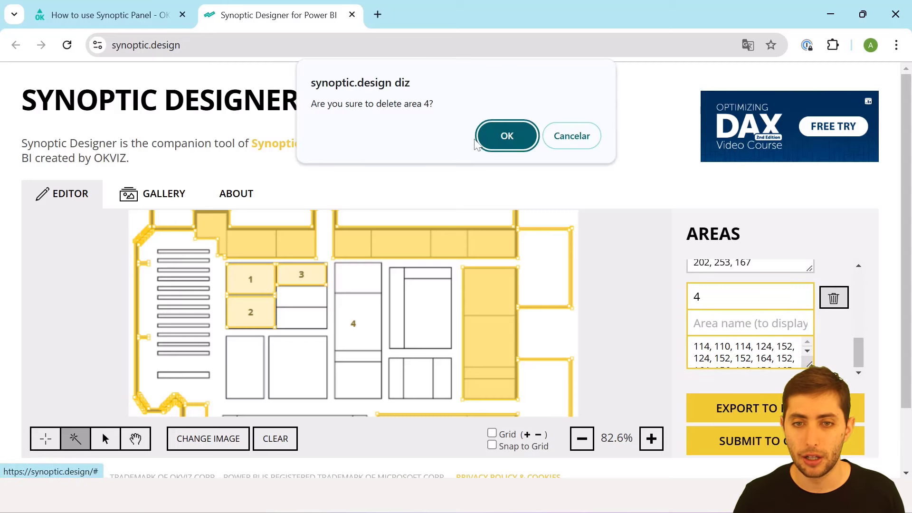
click(506, 135)
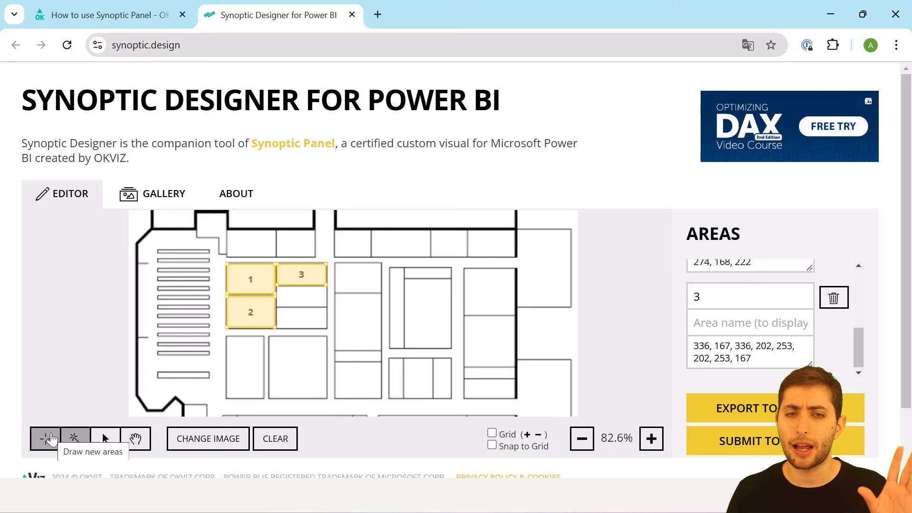
Draw a four-cornered area by hand around the whole stack of thin horizontal shelves, leaving out the separate lowest shelf.
click(52, 439)
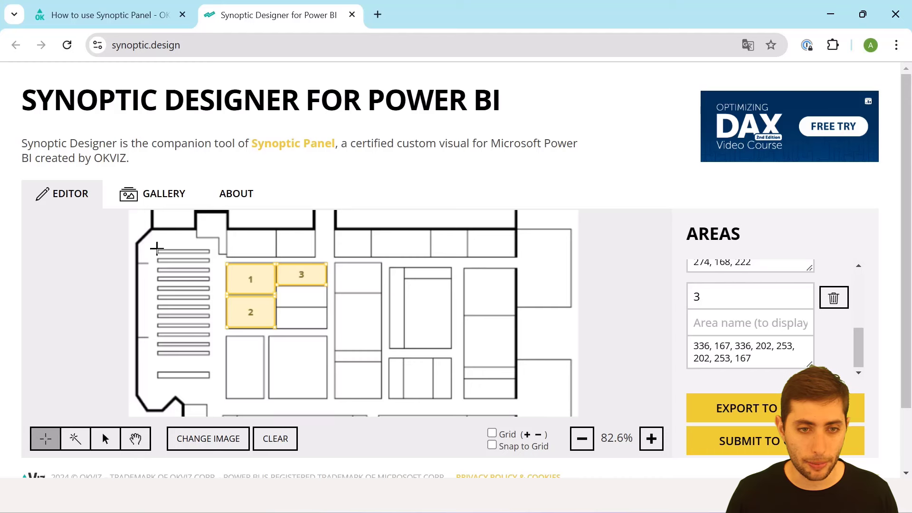
key(space)
drag(157, 248, 167, 249)
click(166, 248)
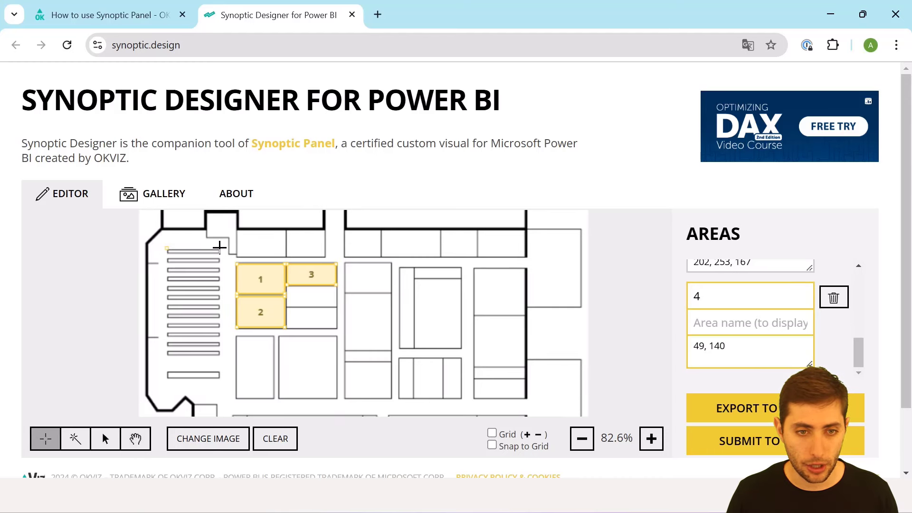
click(219, 250)
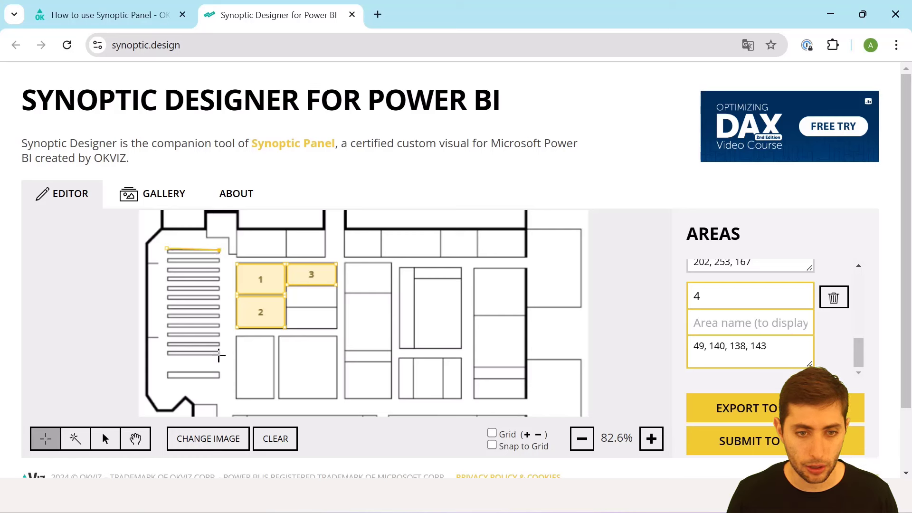
click(219, 355)
click(169, 355)
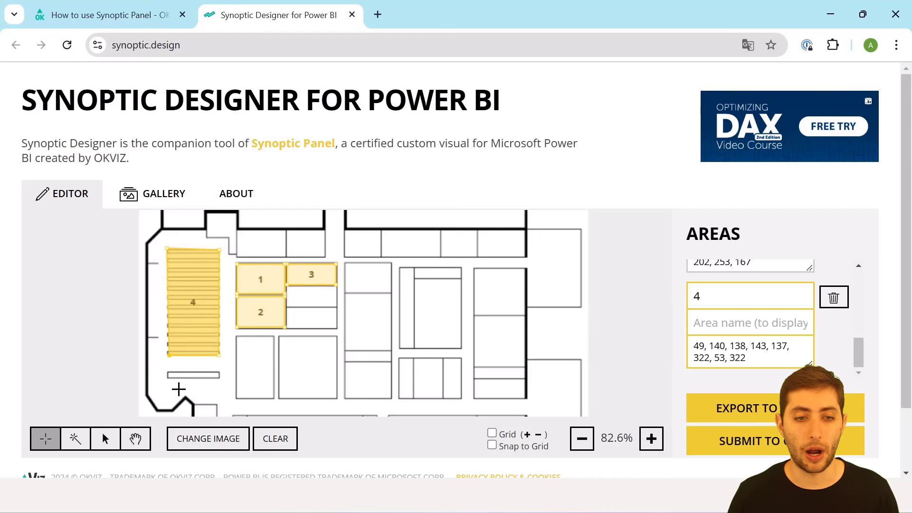
Automatically detect areas for the two blocks below area 3, the two blocks above areas 1 and 3, and the adjoining notched corner block.
click(75, 438)
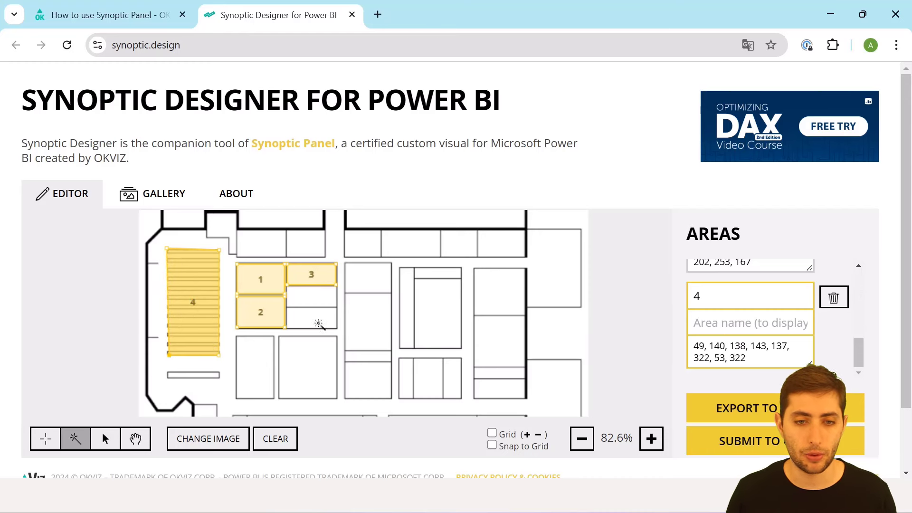
click(317, 301)
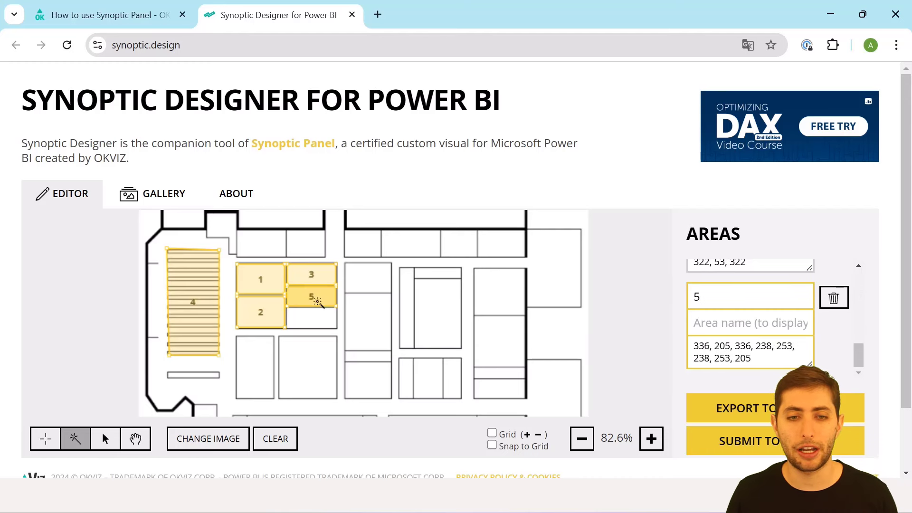
click(317, 316)
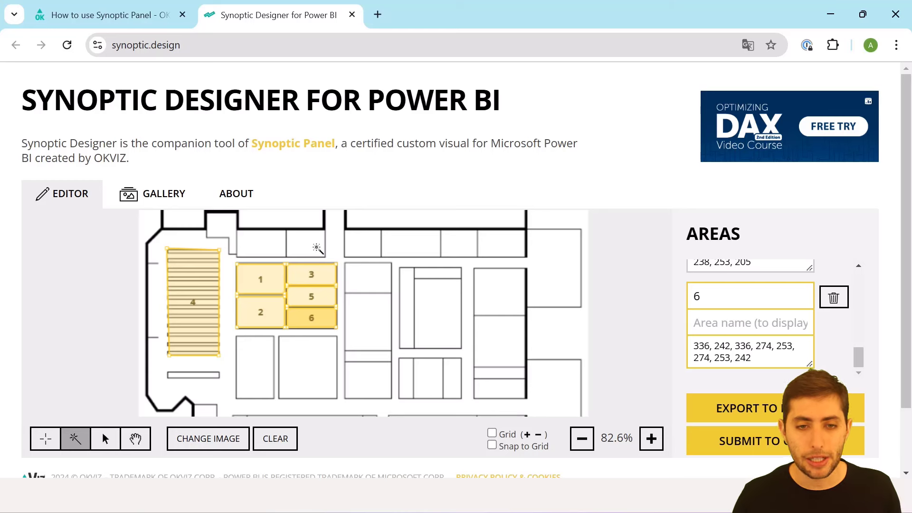
click(316, 247)
click(248, 238)
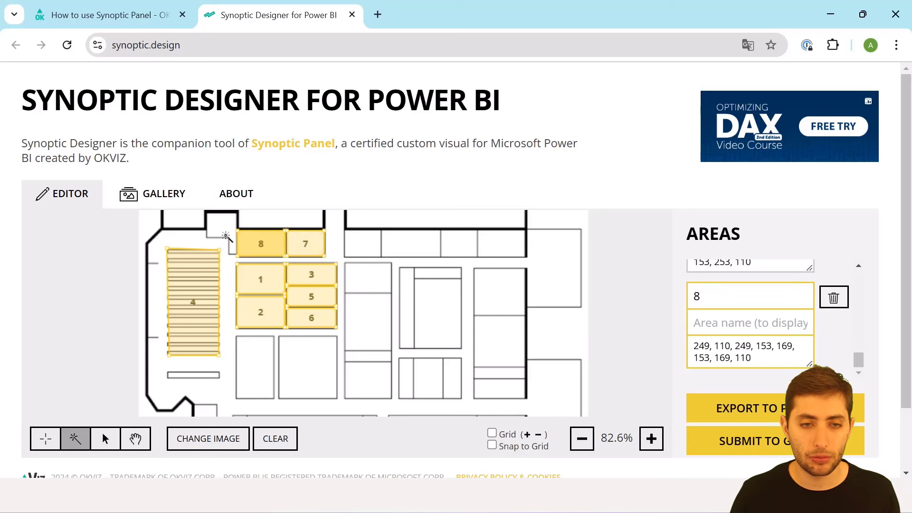
click(225, 236)
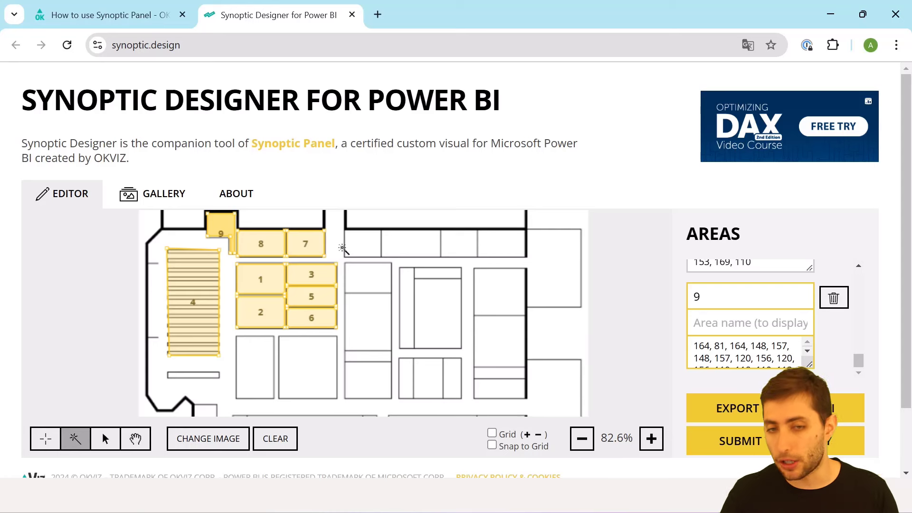
Automatically detect areas for the first three blocks of the upper row across the aisle from area 7.
click(363, 251)
click(391, 251)
click(459, 245)
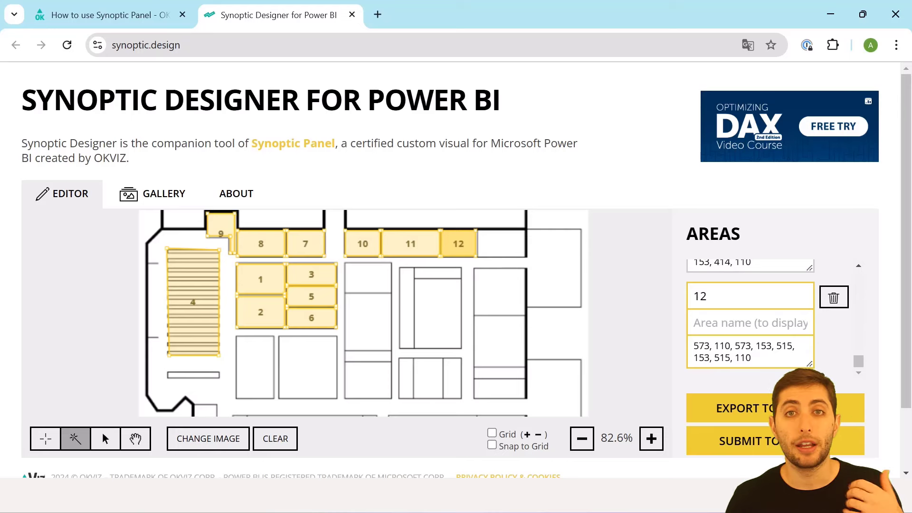
Try to export the mapped plan to Power BI and save its image as an SVG Document, cancelling the save.
click(756, 407)
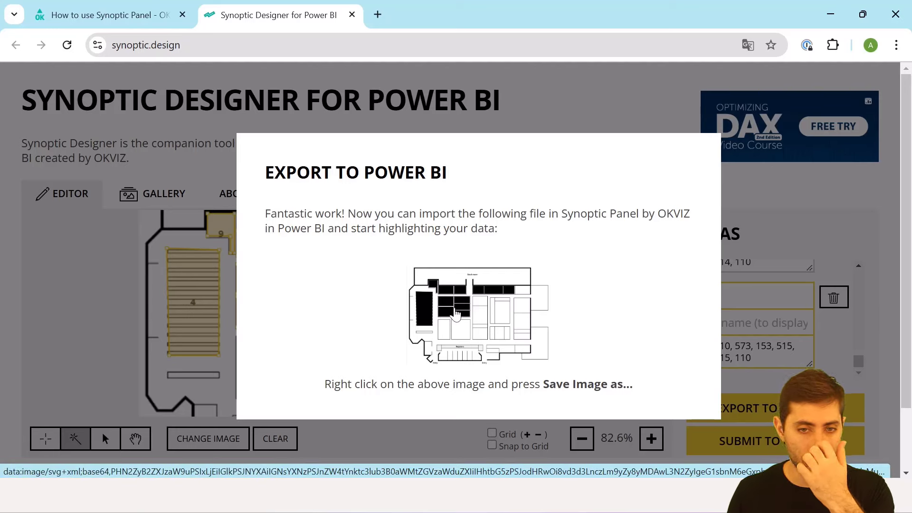
right_click(455, 313)
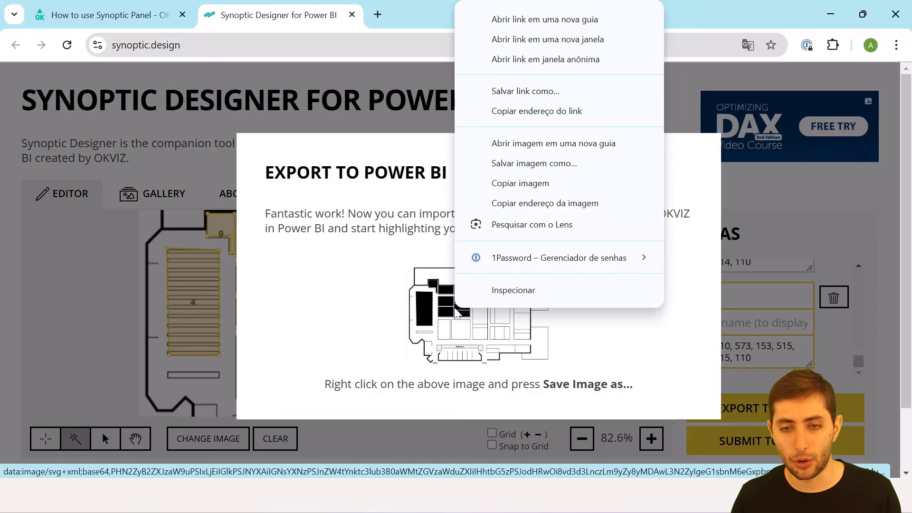
click(529, 164)
click(167, 390)
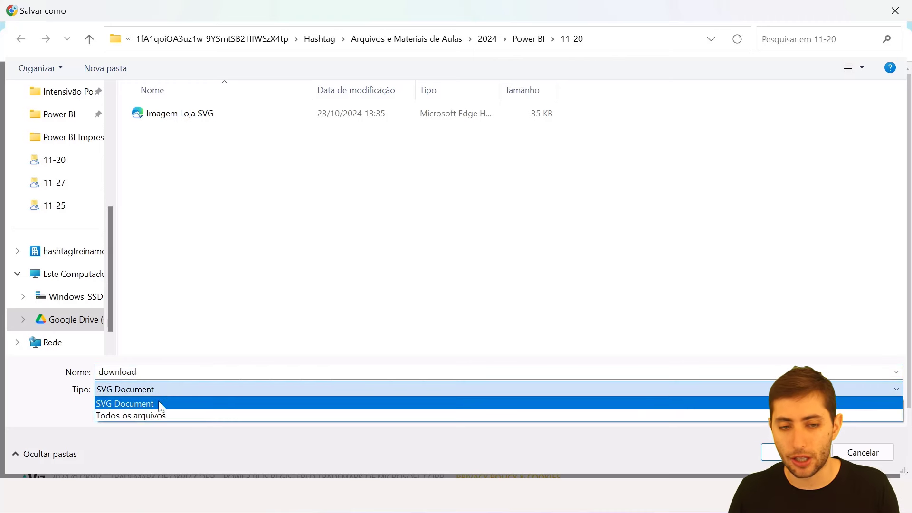
click(160, 405)
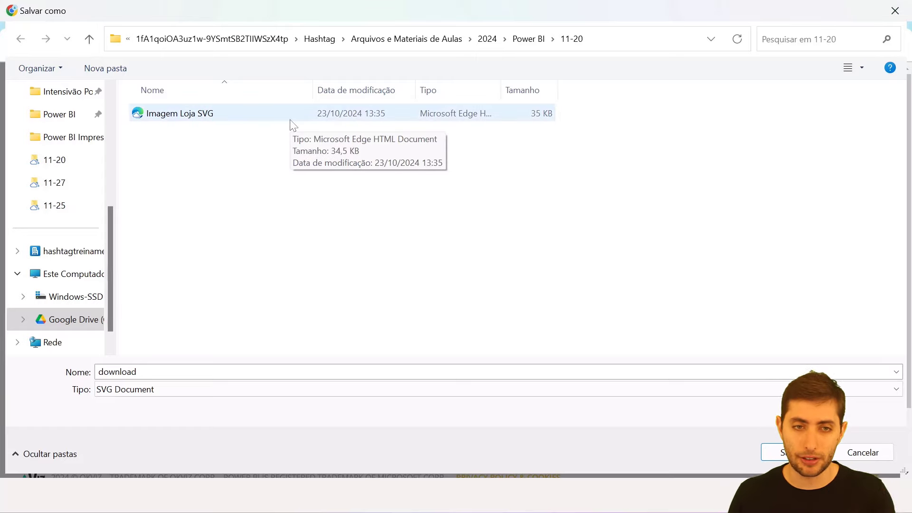
click(894, 10)
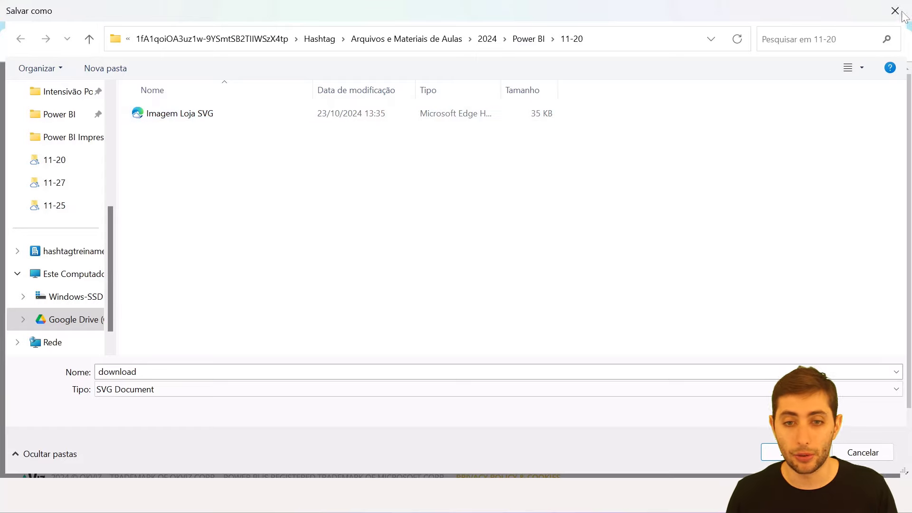
click(763, 204)
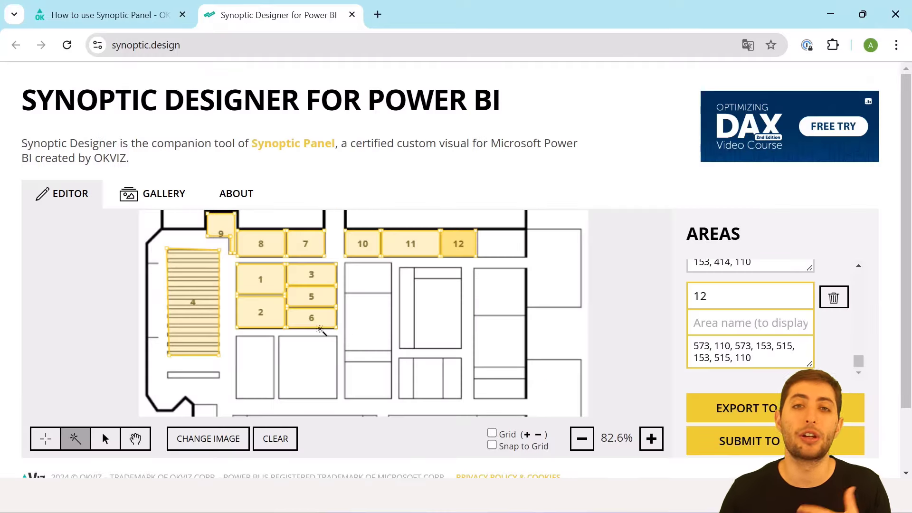
Open Imagem Loja SVG from the 11-20 folder to examine the finished map, and close it.
click(477, 495)
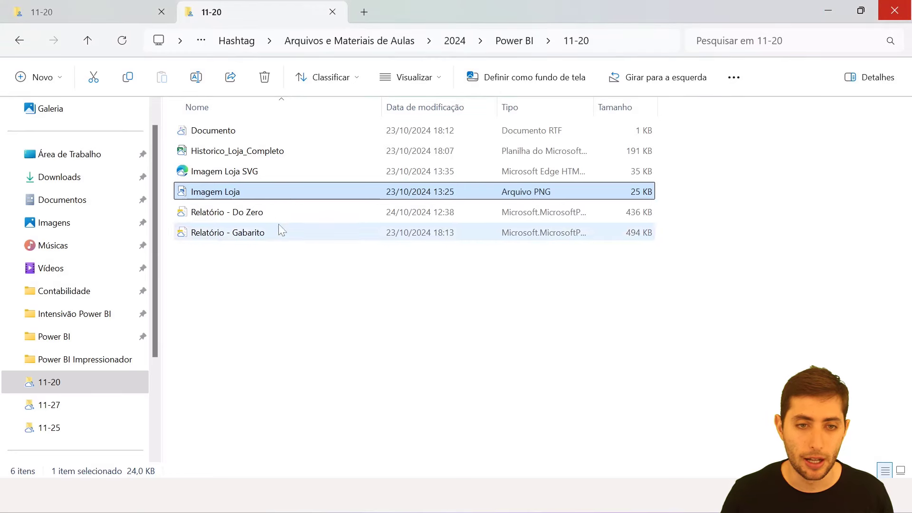
double_click(281, 170)
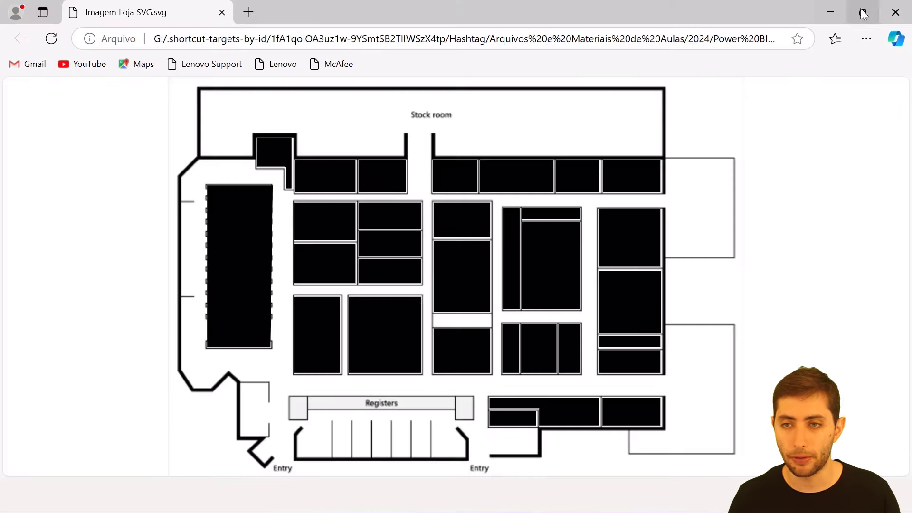
click(893, 12)
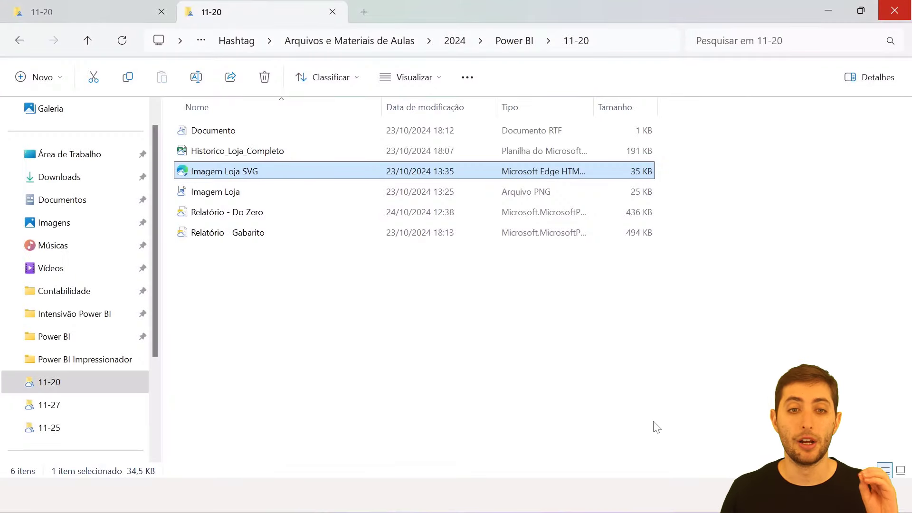
Switch to the Relatório - Do Zero report in Power BI Desktop.
click(554, 495)
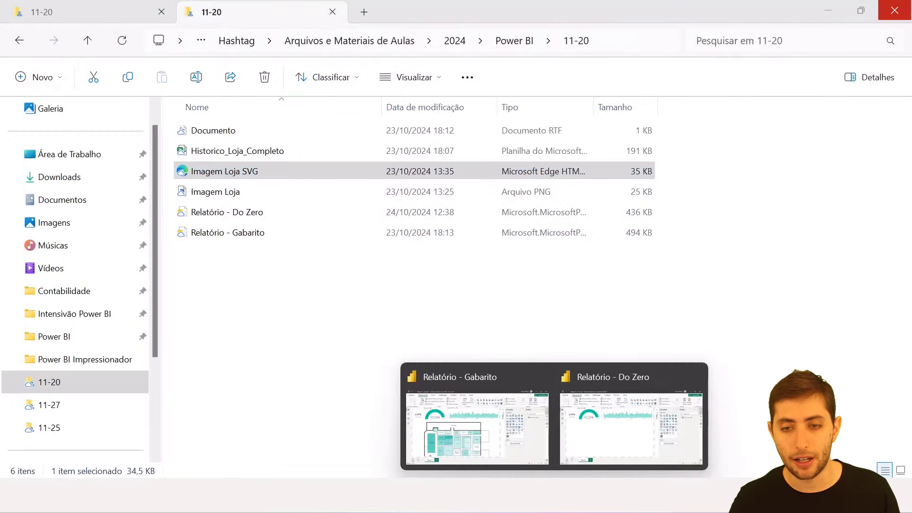
click(587, 453)
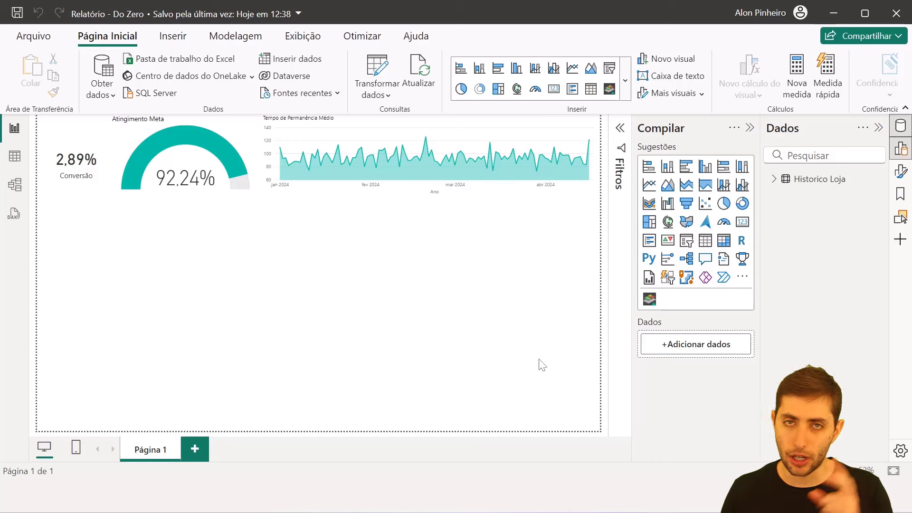
mouse_move(554, 495)
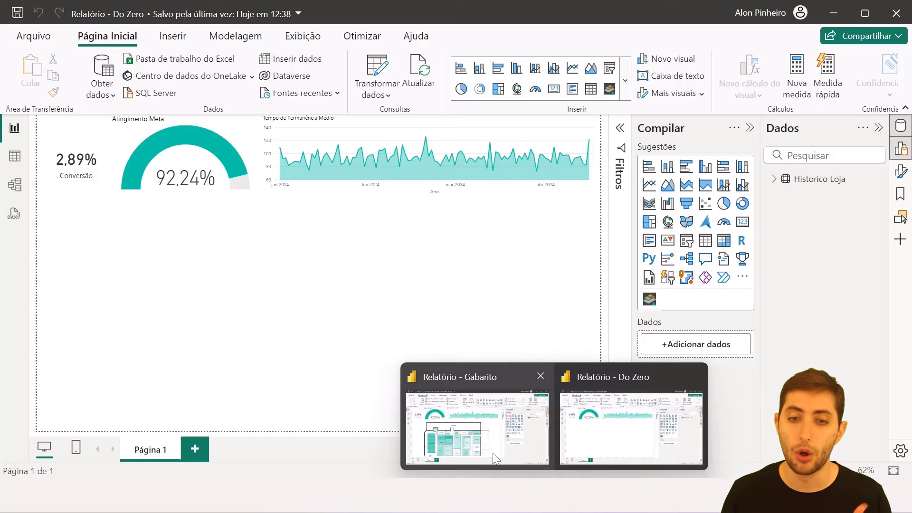
mouse_move(495, 458)
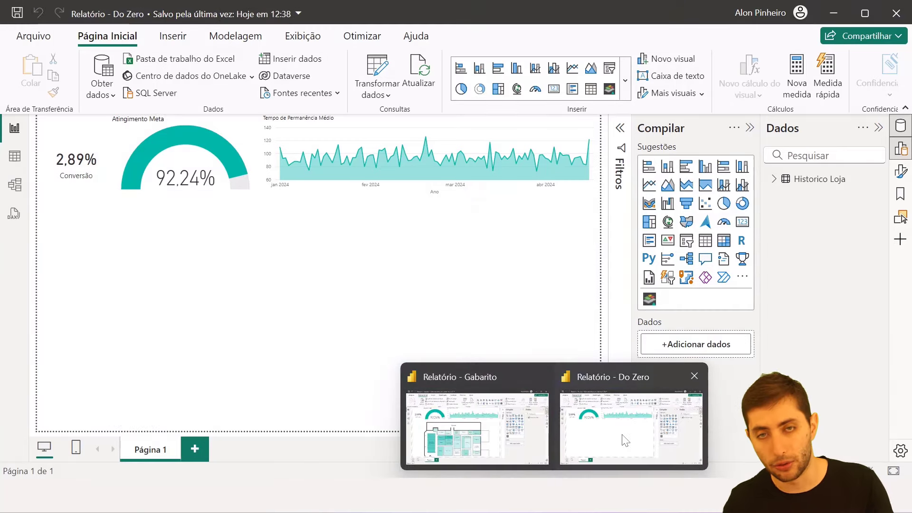
click(619, 435)
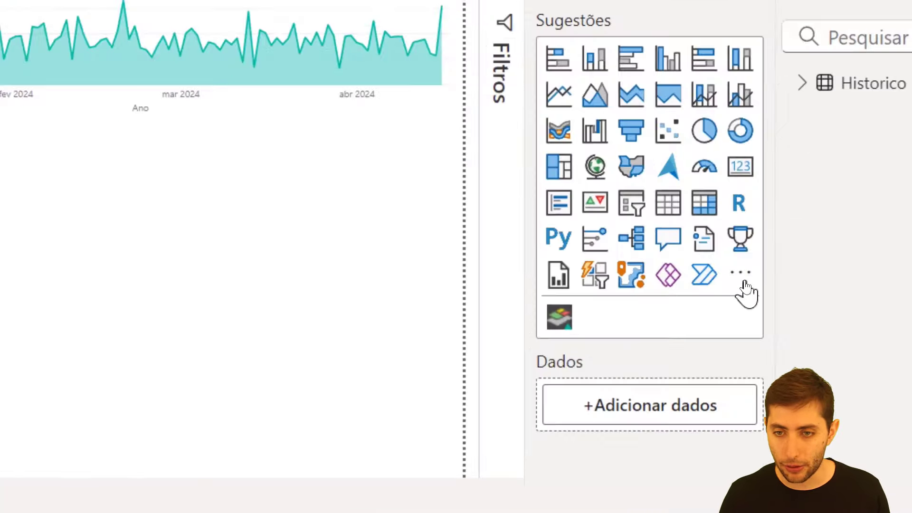
Open the gallery of additional Power BI visuals and browse the available visuals.
click(742, 280)
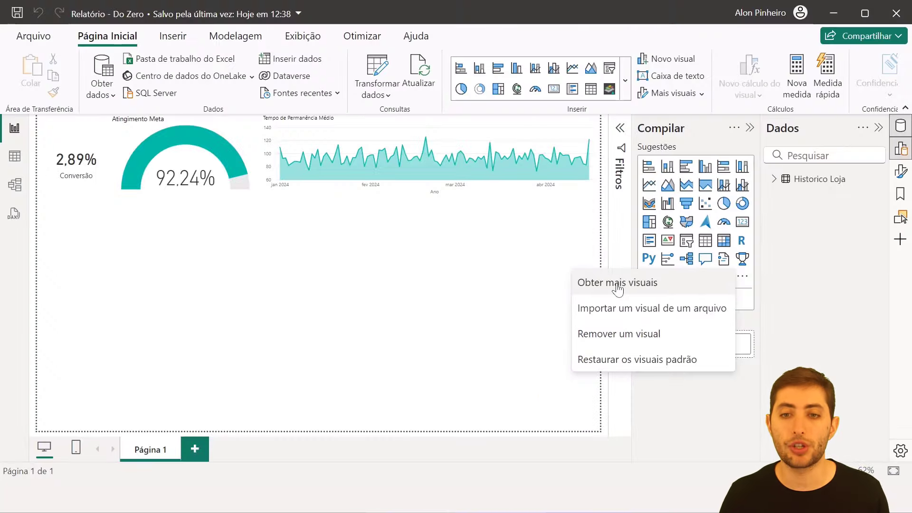
click(489, 287)
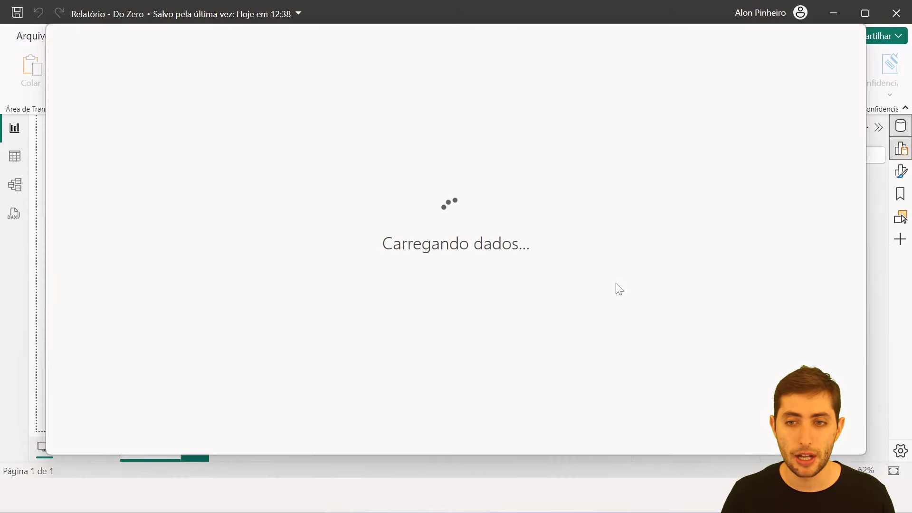
scroll(252, 306, down, 4)
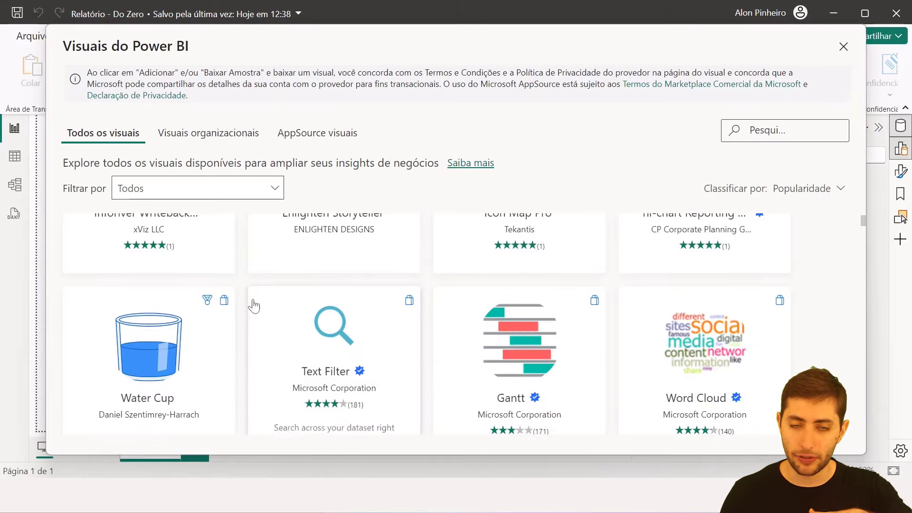
scroll(253, 306, up, 4)
scroll(252, 305, down, 3)
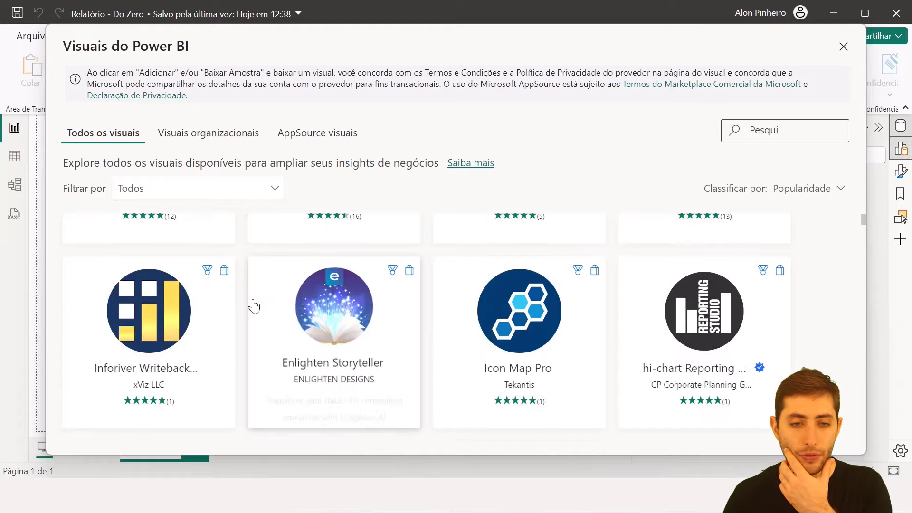
scroll(252, 306, up, 3)
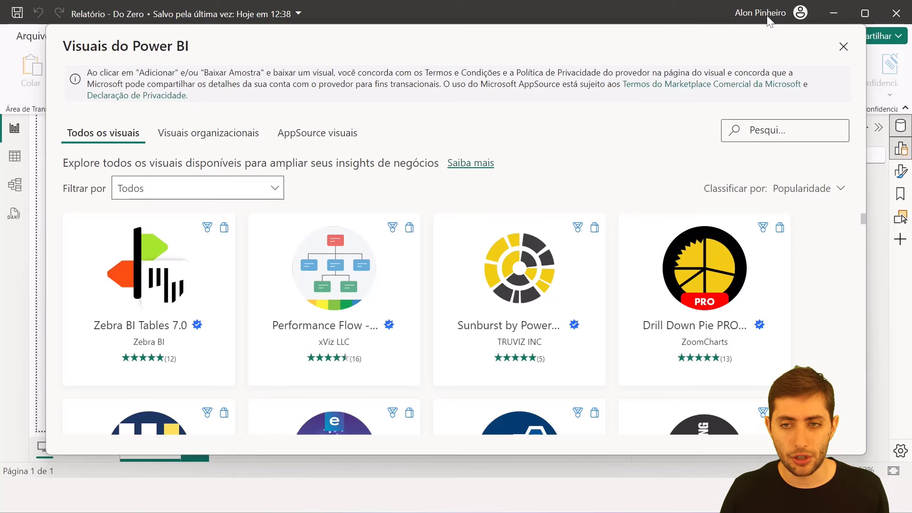
Search the visuals for "synop", view the details of Synoptic Panel by OKViz, and close the gallery.
click(789, 130)
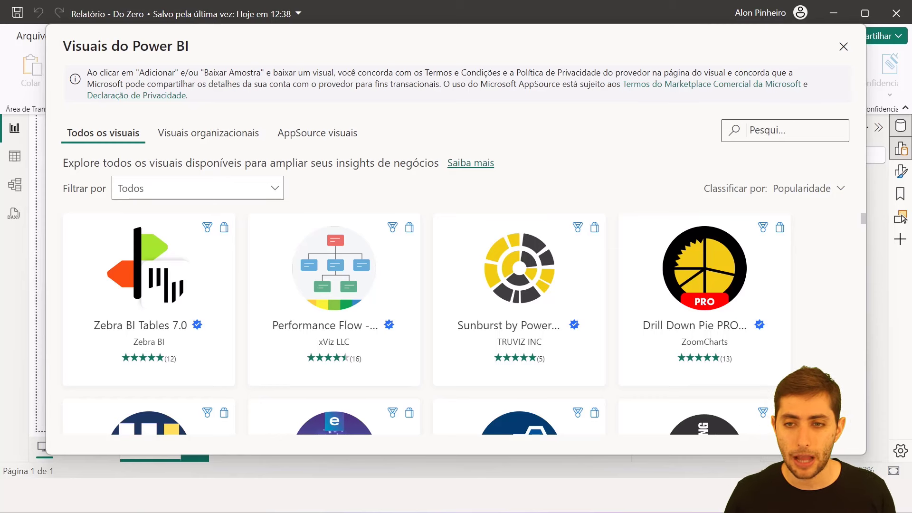
text(synp)
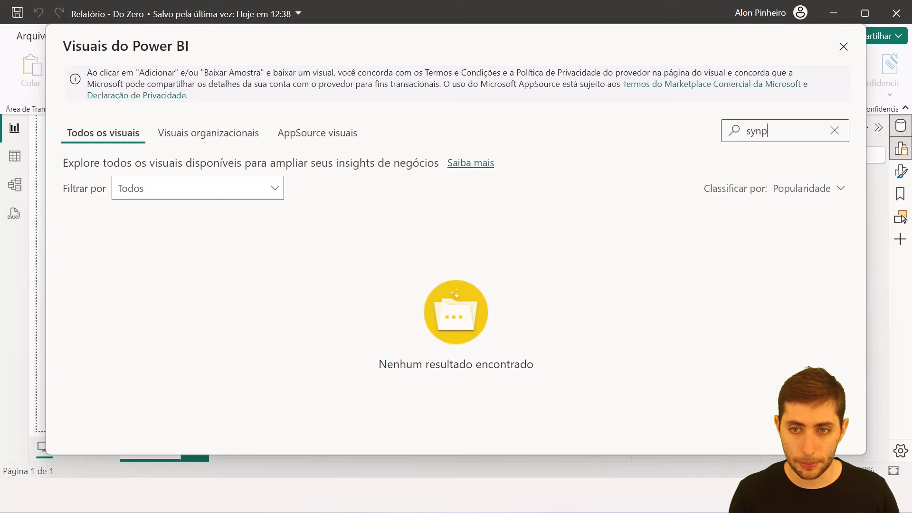
key(BackSpace)
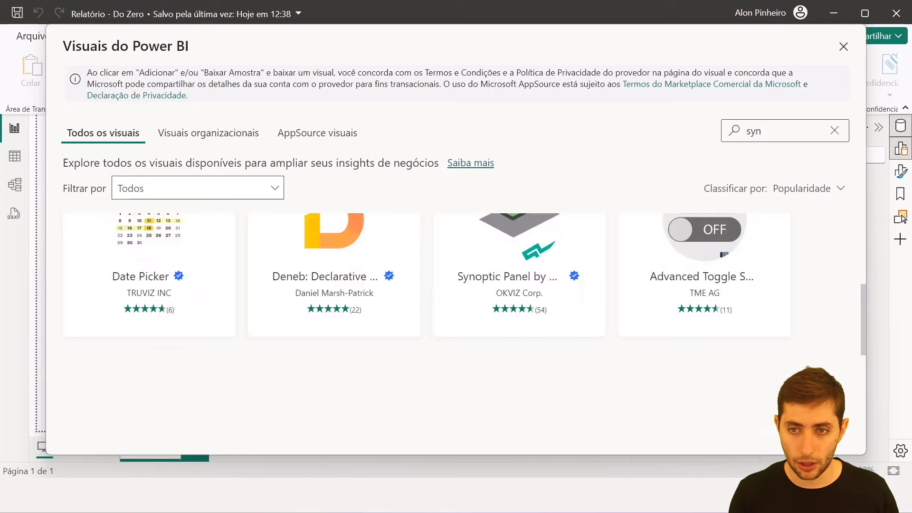
text(op)
click(163, 293)
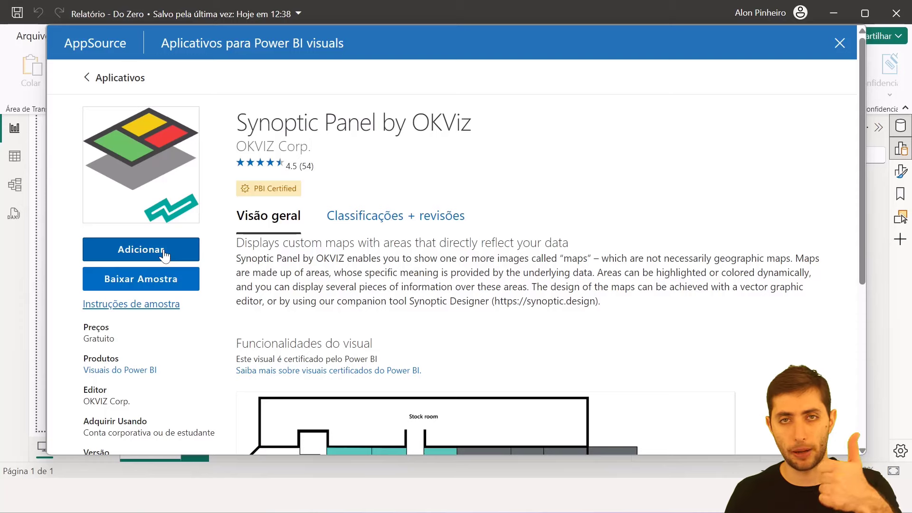
click(839, 44)
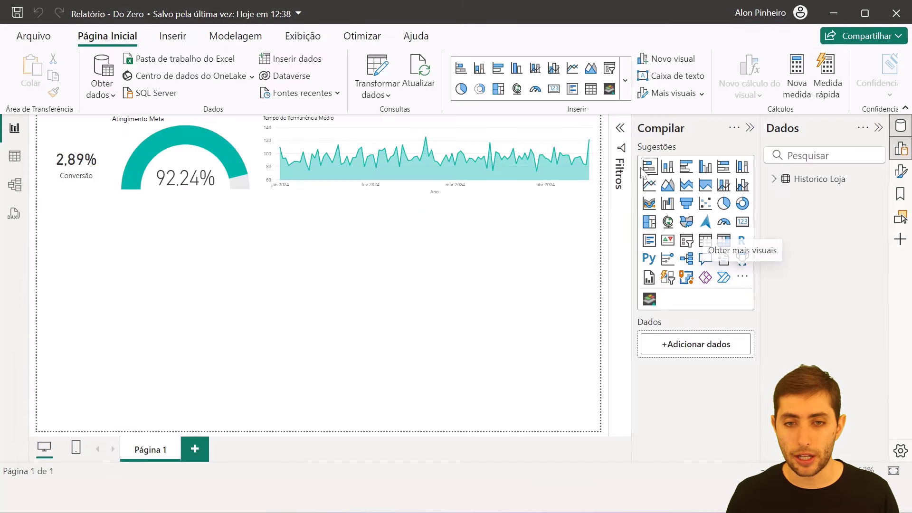
Show the Historico Loja table data and sort it by Data in ascending order.
click(14, 156)
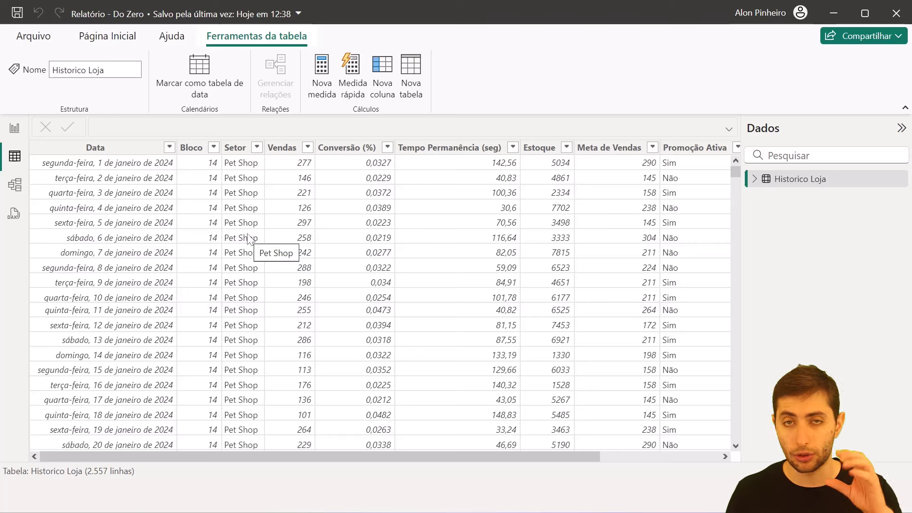
click(167, 148)
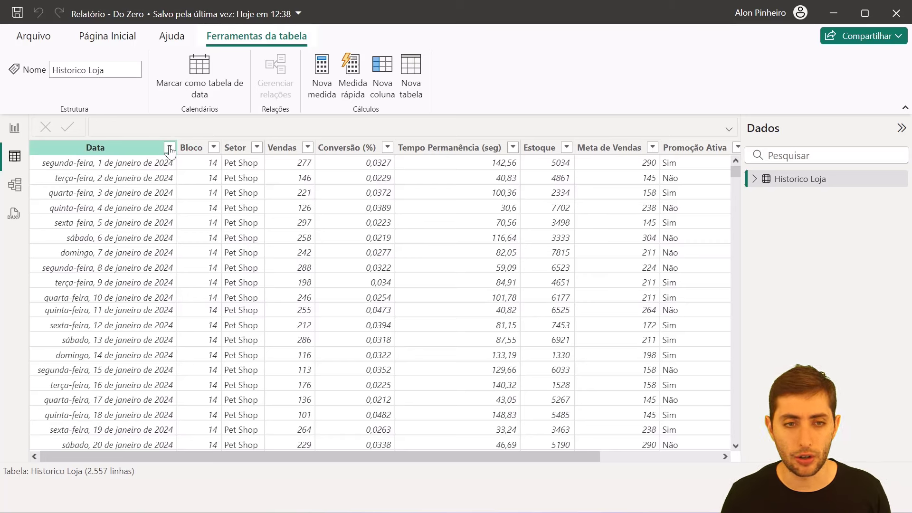
click(169, 147)
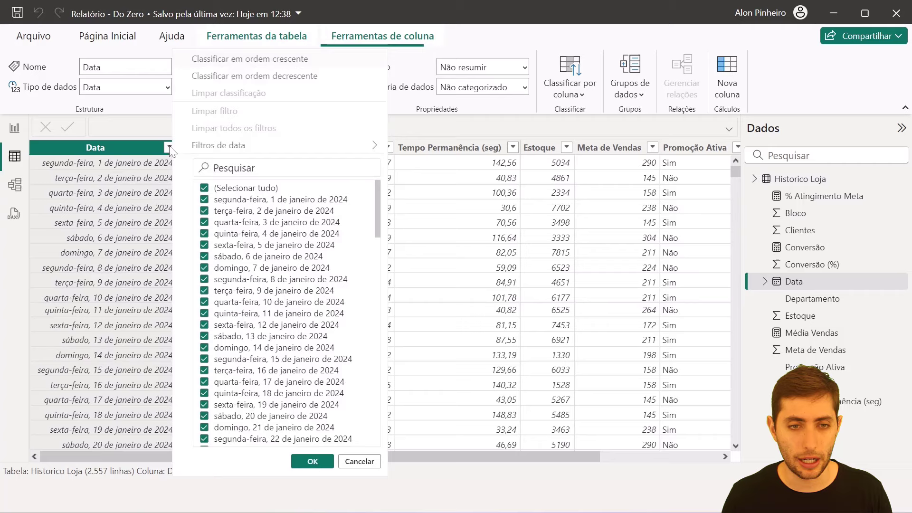
click(216, 60)
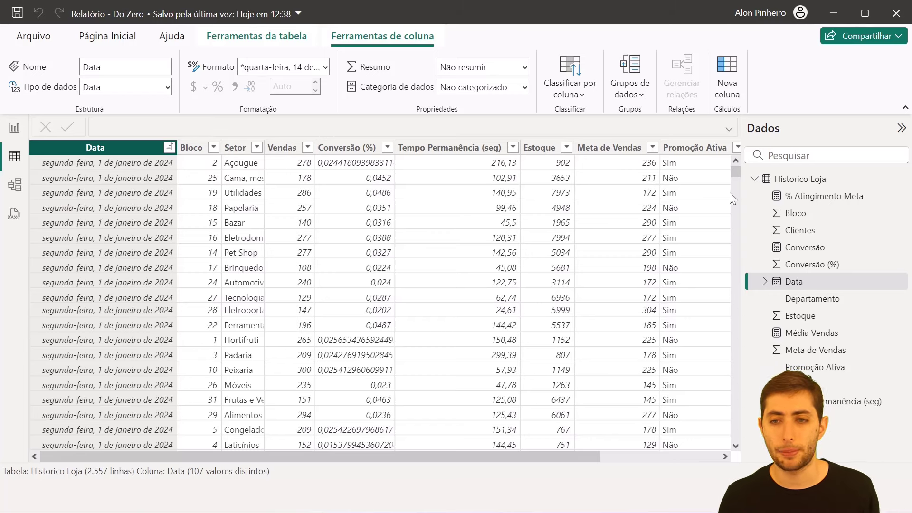
Examine the formulas of the Média Vendas, Conversão and % Atingimento Meta measures.
click(798, 334)
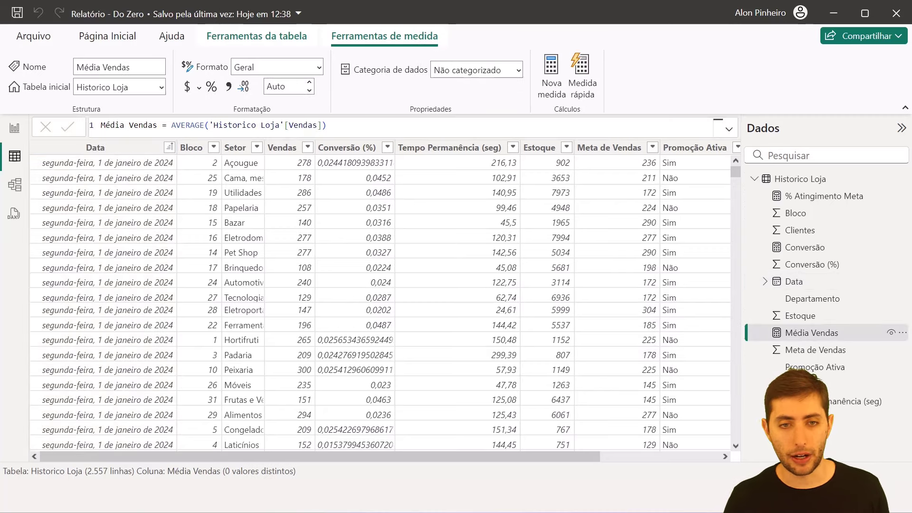
click(816, 248)
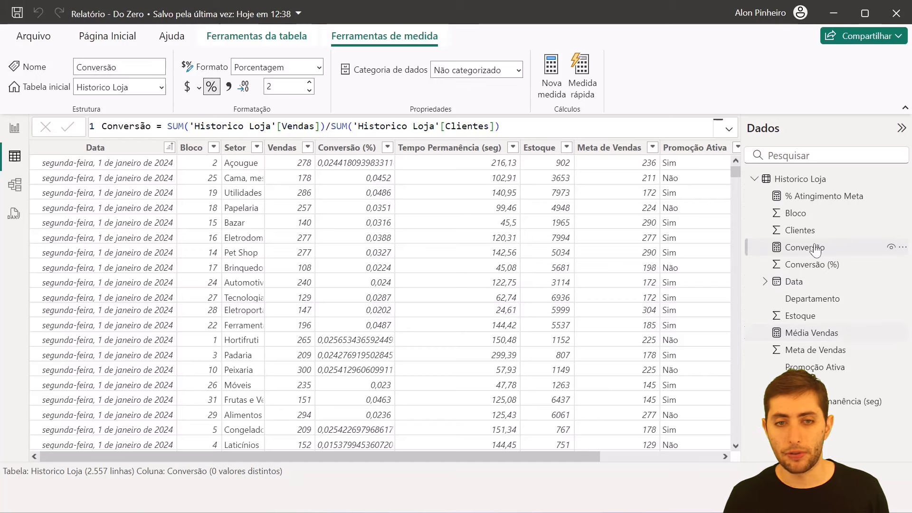
scroll(337, 127, up, 3)
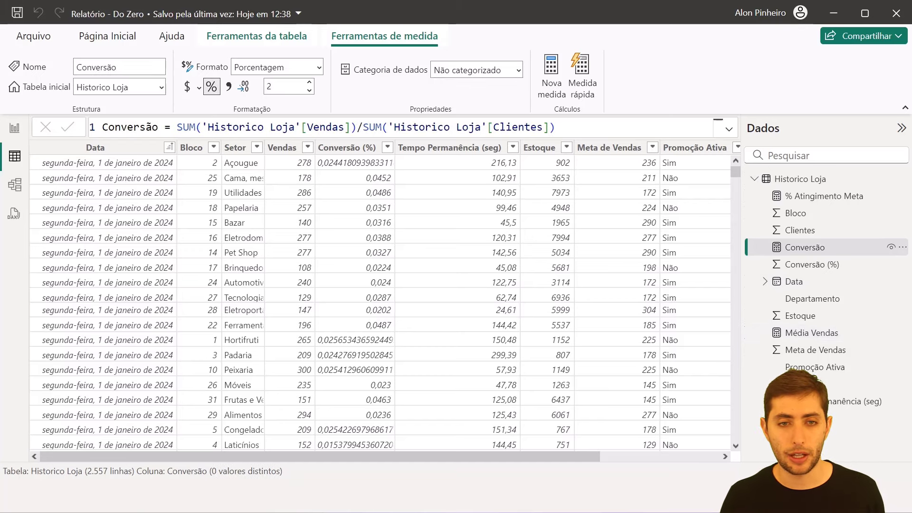
drag(306, 127, 326, 127)
drag(389, 128, 555, 127)
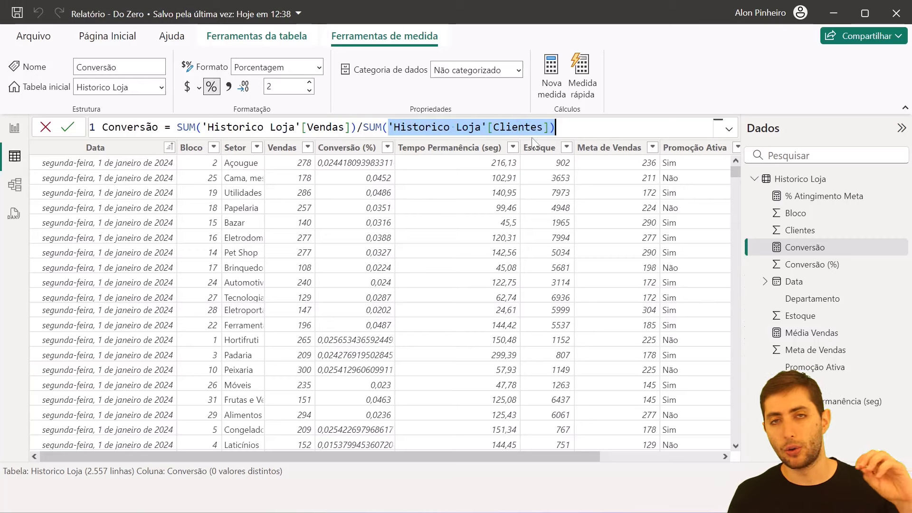
click(814, 197)
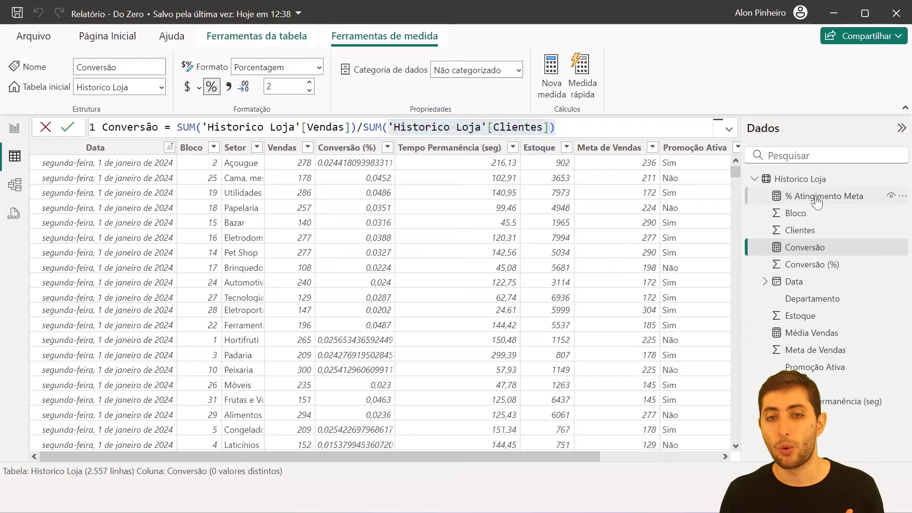
click(815, 198)
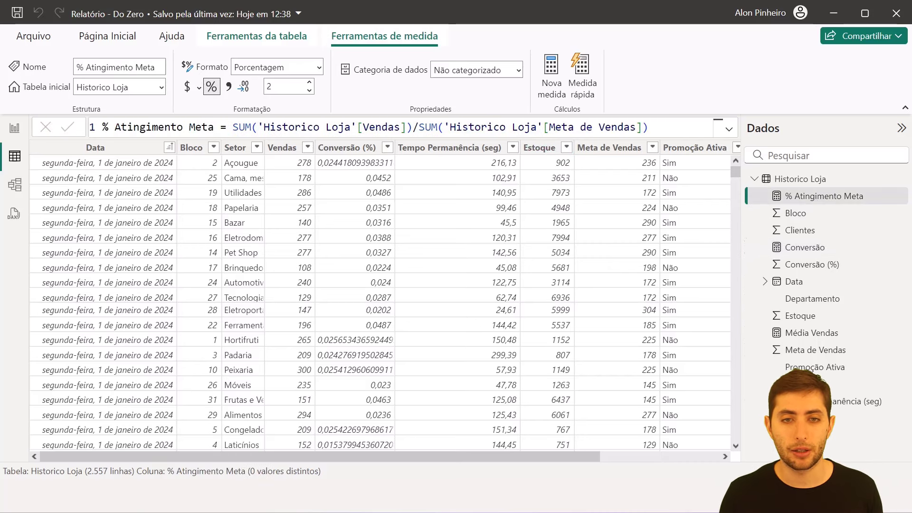
Highlight the Vendas column reference in the % Atingimento Meta formula and return to the report page.
drag(258, 127, 400, 127)
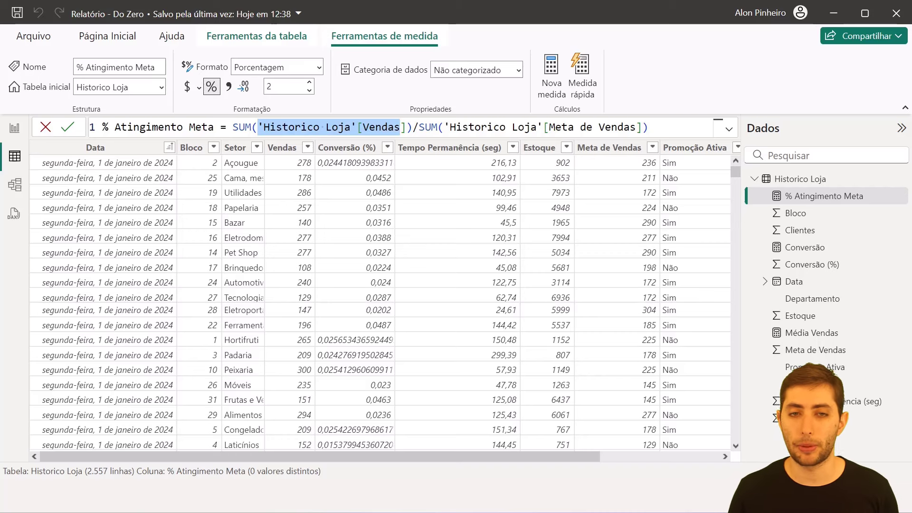
click(13, 129)
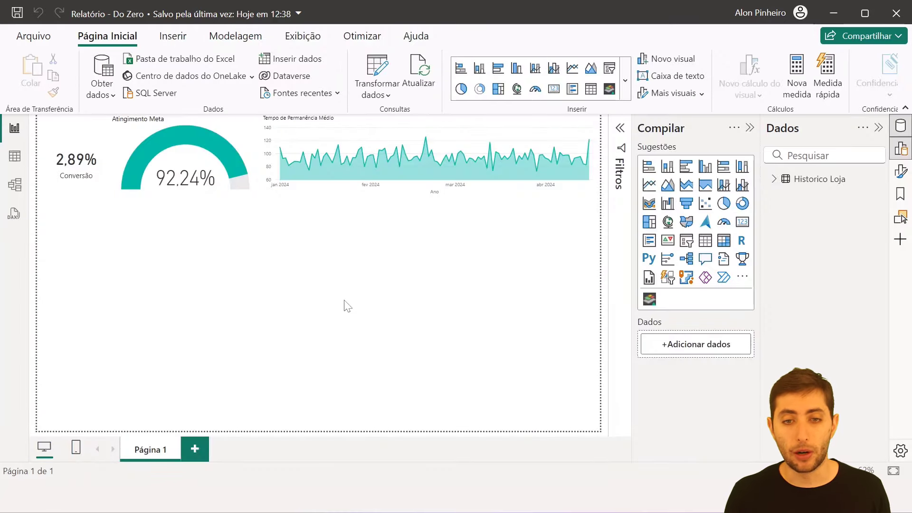
drag(412, 280, 519, 340)
click(451, 139)
click(426, 238)
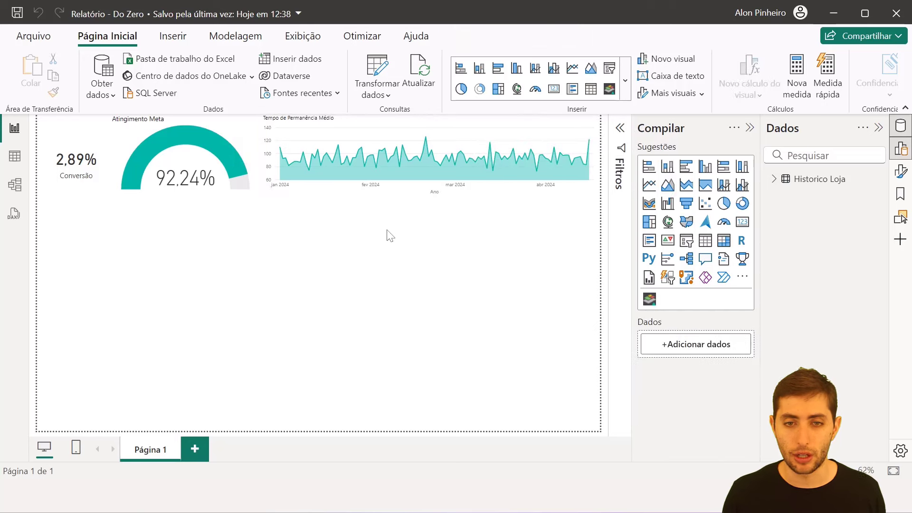
Add a Synoptic Panel visual and enlarge it to fill the empty area below the existing charts.
click(647, 299)
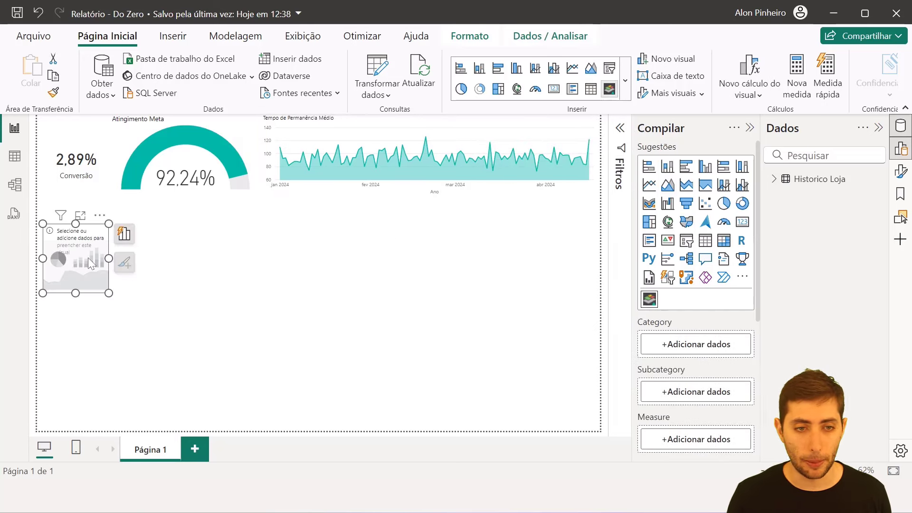
mouse_move(89, 258)
mouse_down()
mouse_move(101, 246)
mouse_move(89, 244)
mouse_up()
drag(110, 278, 589, 420)
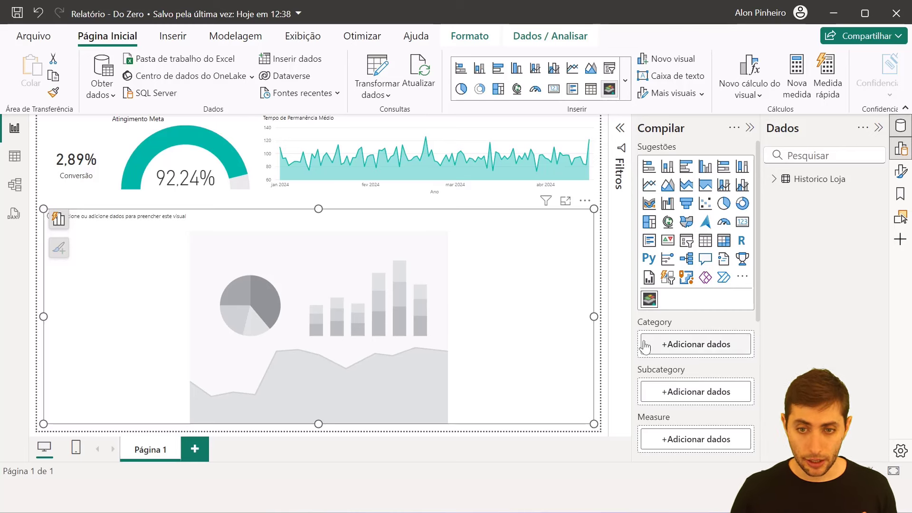
Examine the data fields the Synoptic Panel accepts, from Category through Tooltips.
scroll(703, 354, down, 3)
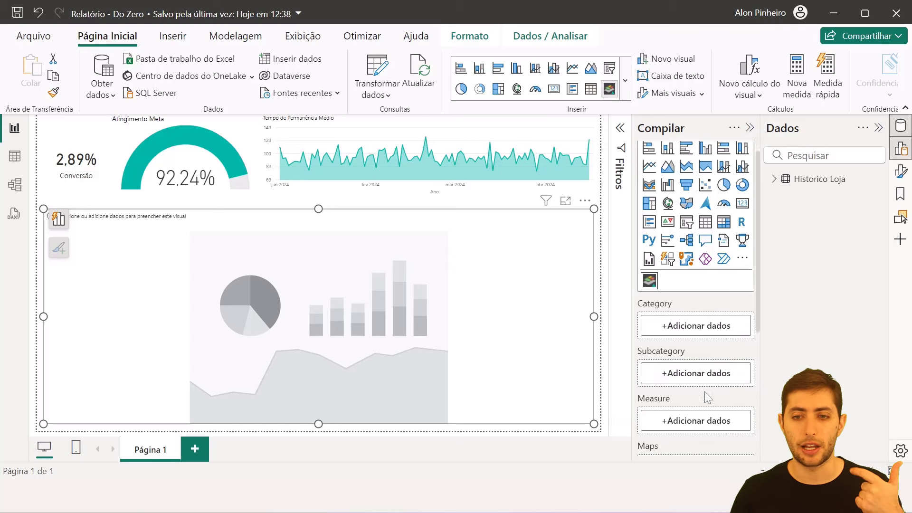
scroll(699, 361, down, 3)
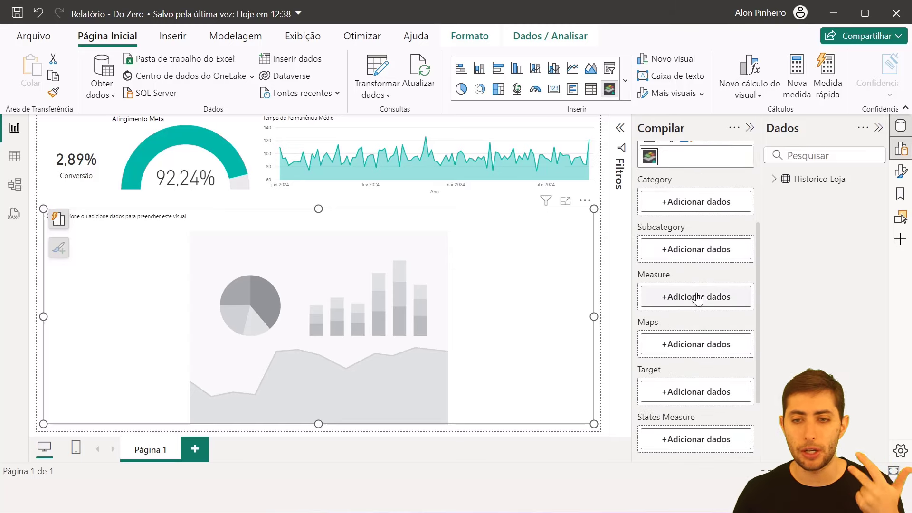
scroll(702, 349, down, 3)
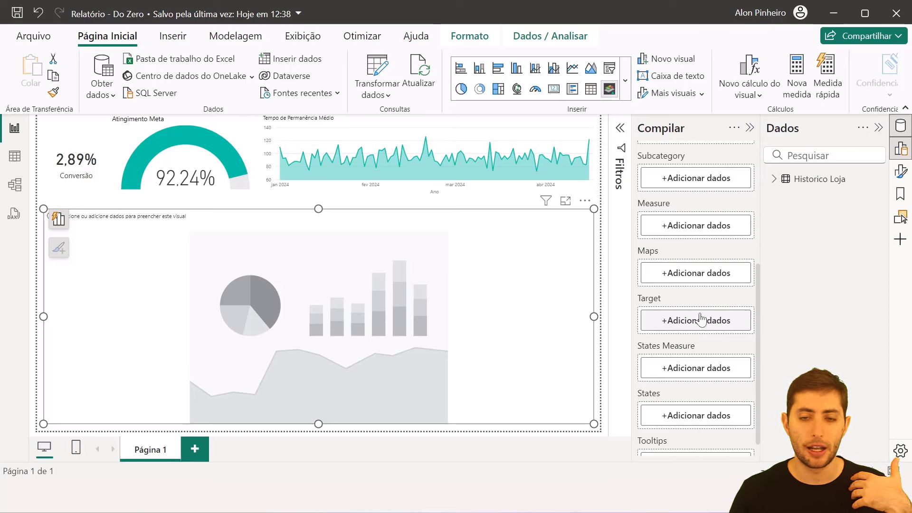
scroll(699, 333, down, 1)
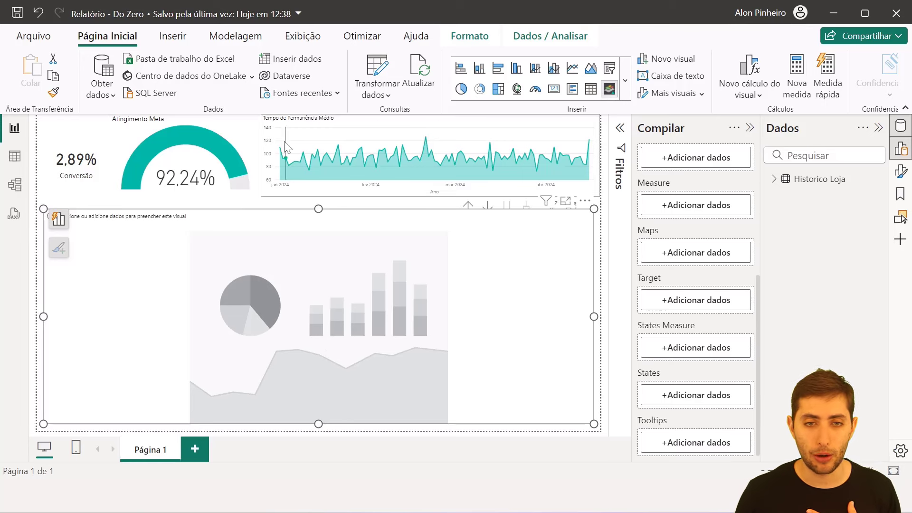
mouse_move(310, 166)
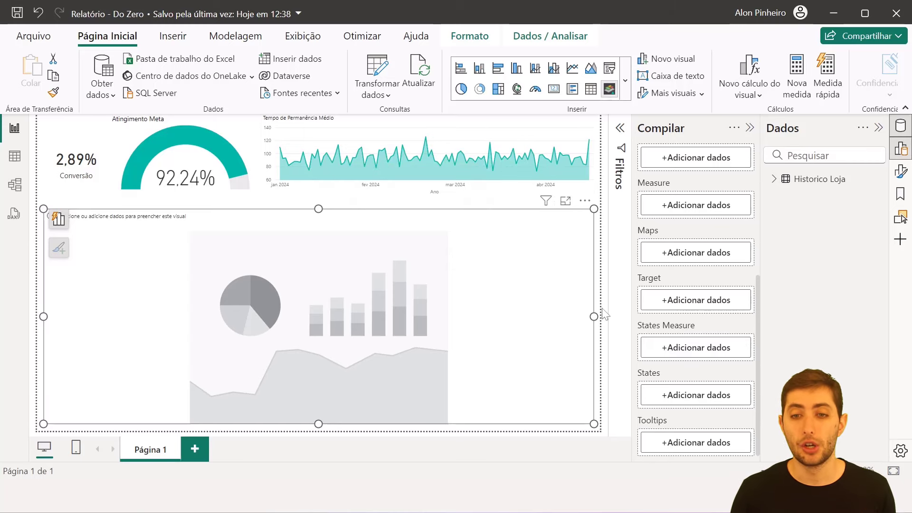
scroll(650, 287, up, 3)
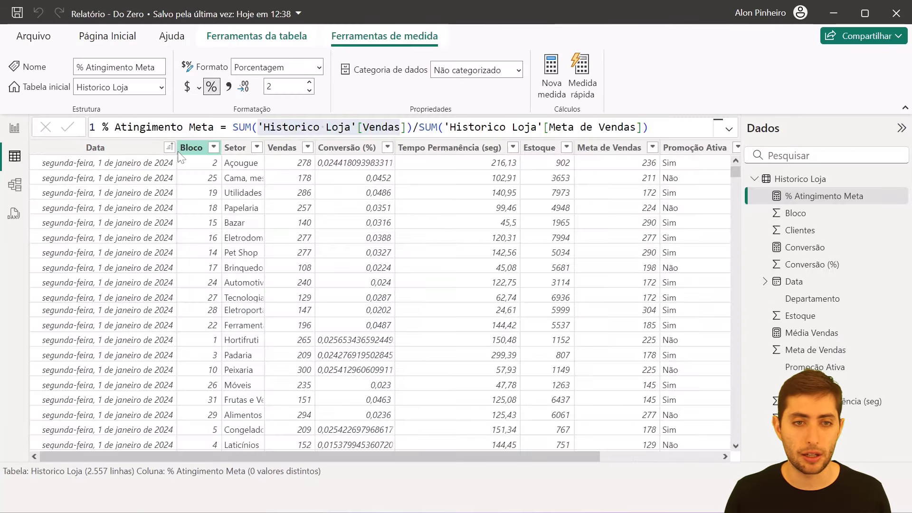
Check the Bloco column in the table data and assign Bloco as the Synoptic Panel's Category.
click(188, 148)
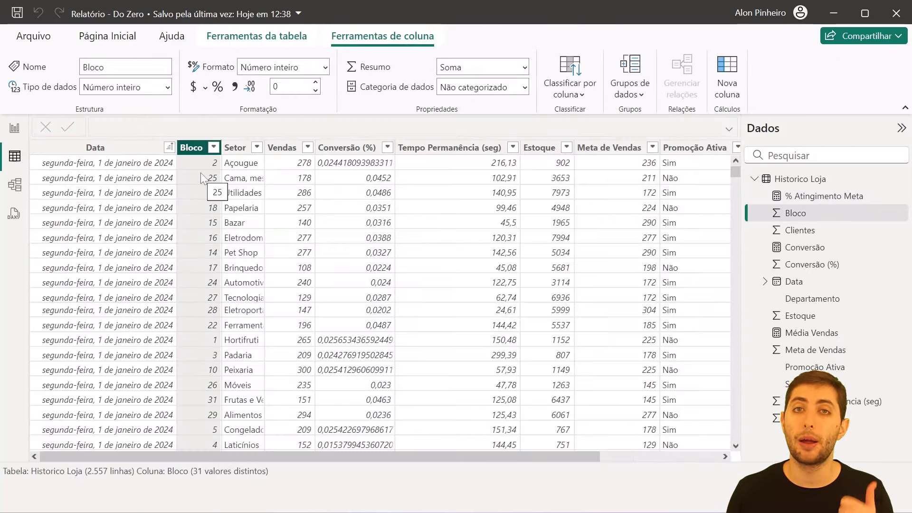
click(15, 128)
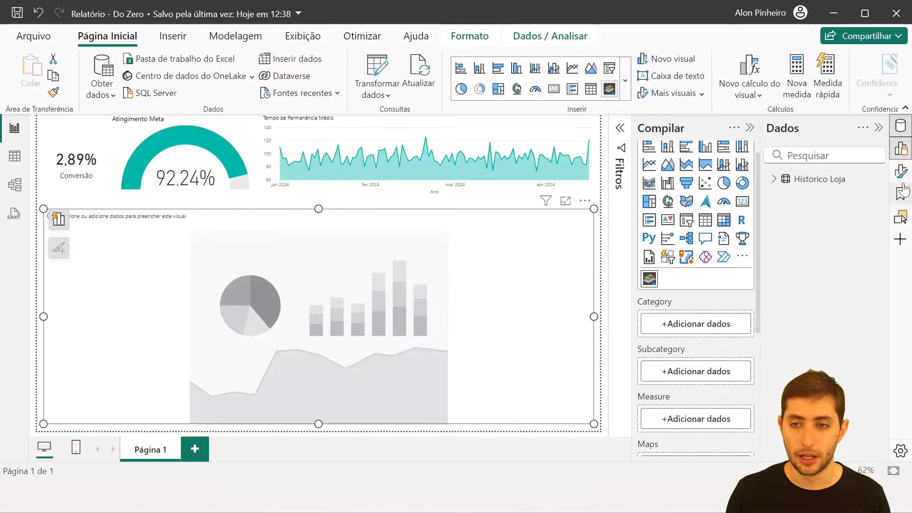
click(774, 179)
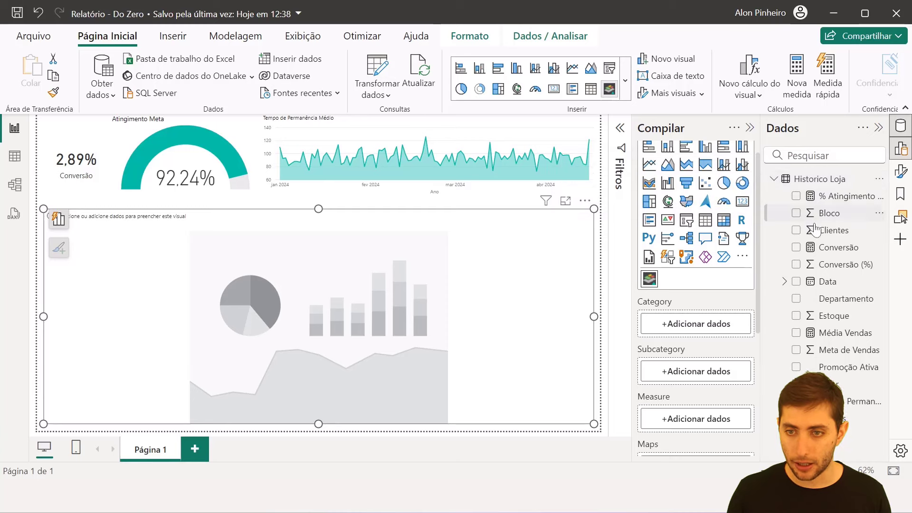
drag(828, 214, 703, 327)
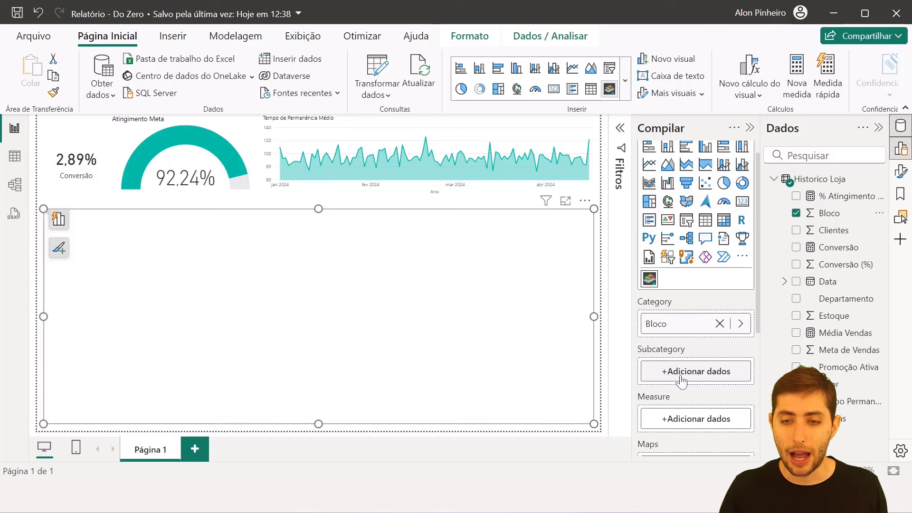
Check the Setor column in the table data and assign Setor as the Synoptic Panel's Subcategory.
click(15, 159)
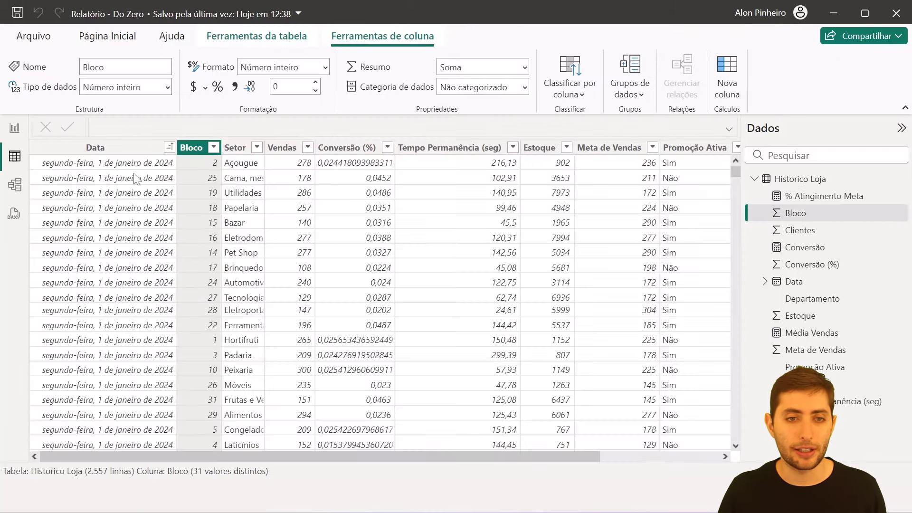
click(238, 149)
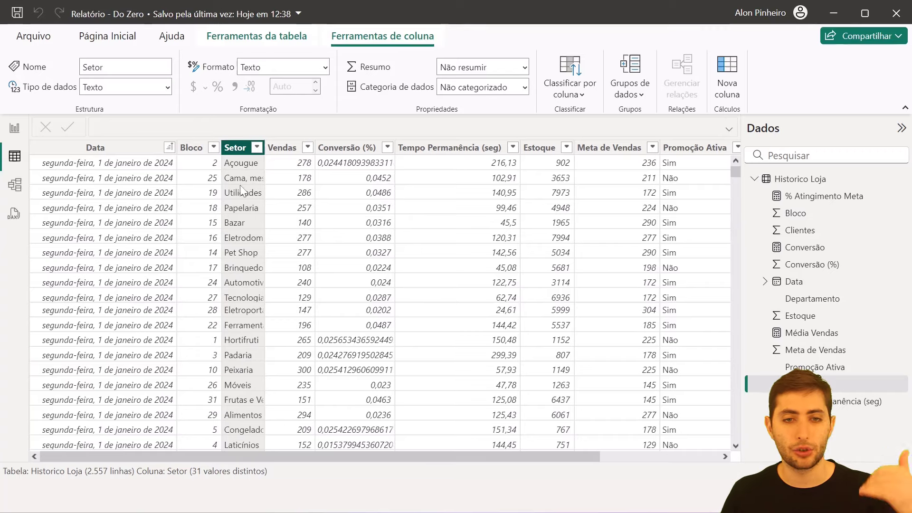
click(15, 128)
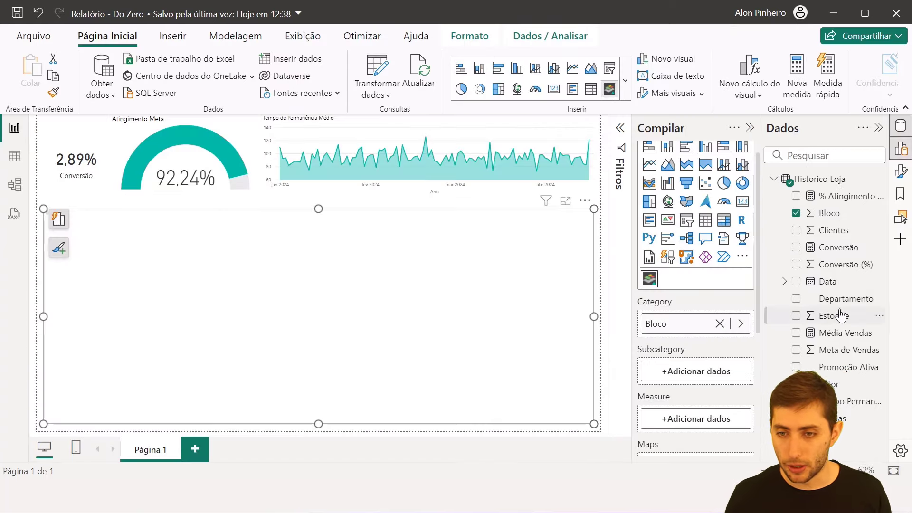
drag(836, 393, 714, 375)
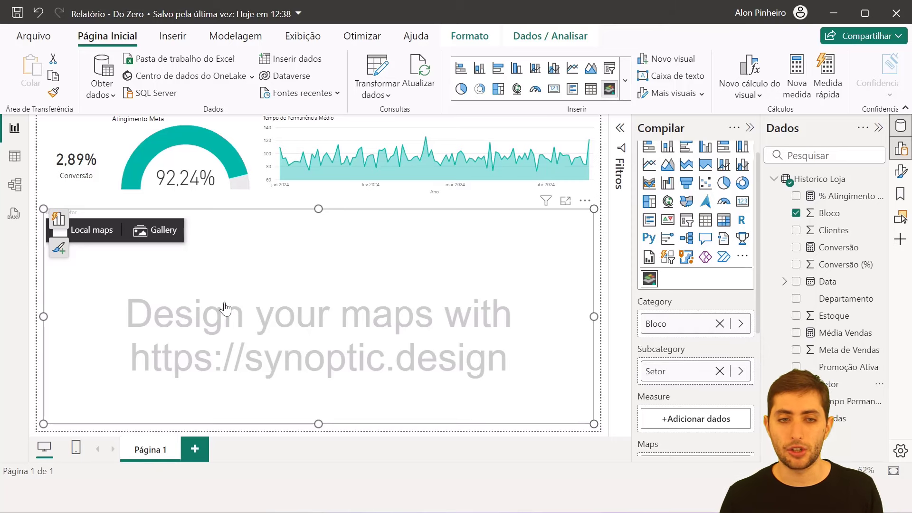
Load the local map file Imagem Loja SVG from the 11-20 folder into the Synoptic Panel.
click(98, 232)
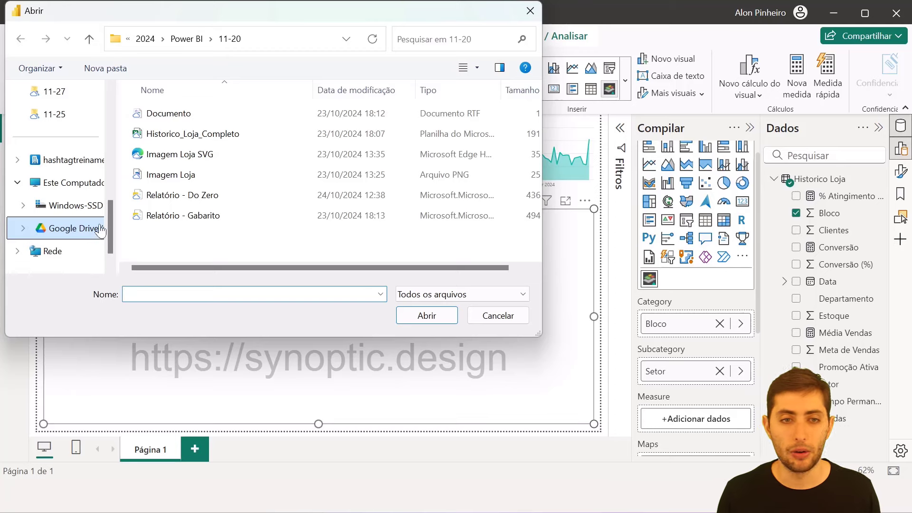
click(192, 155)
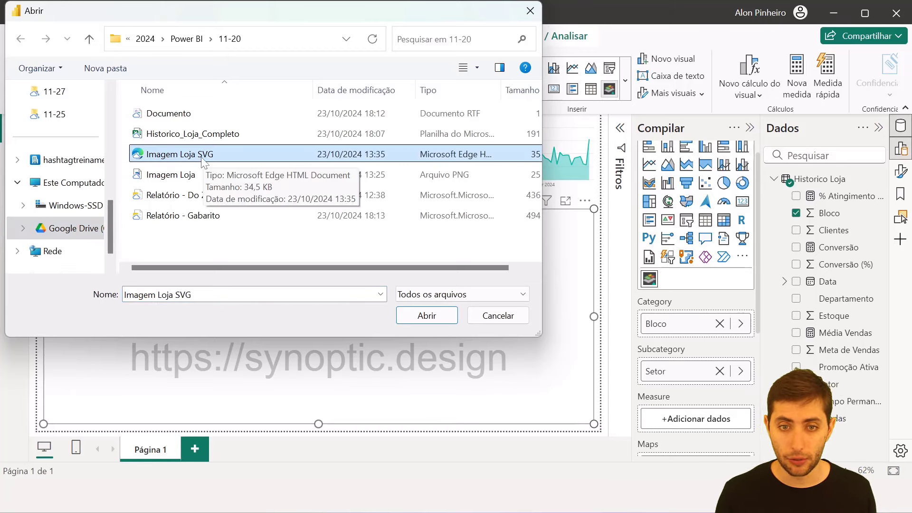
click(409, 316)
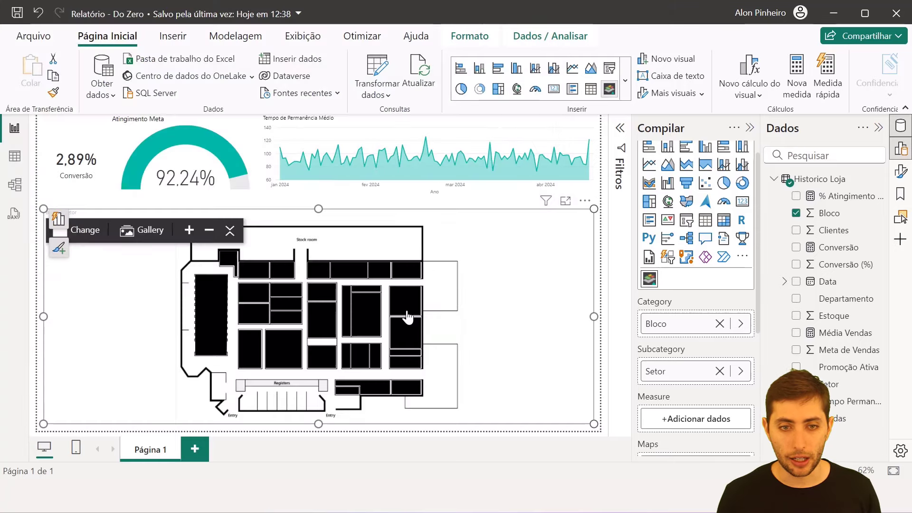
mouse_move(406, 316)
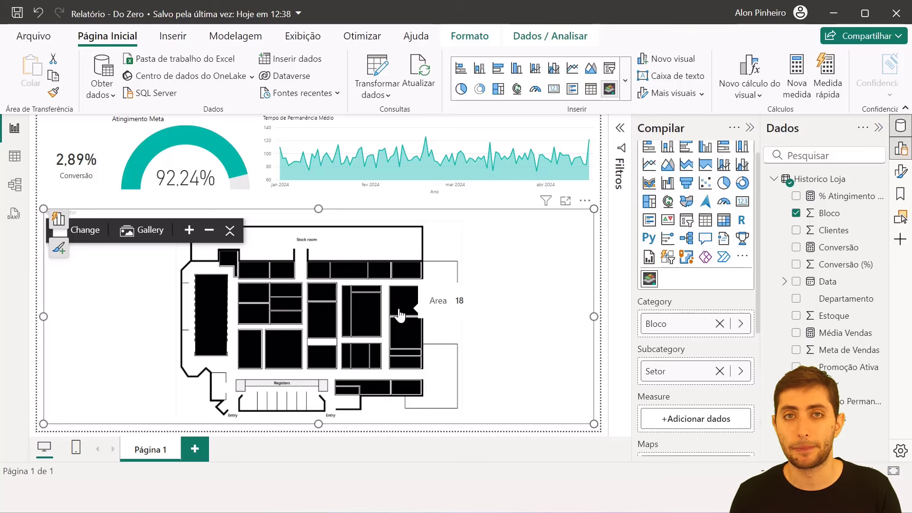
Assign the Média Vendas measure from Historico Loja as the Synoptic Panel's Measure.
scroll(736, 375, down, 2)
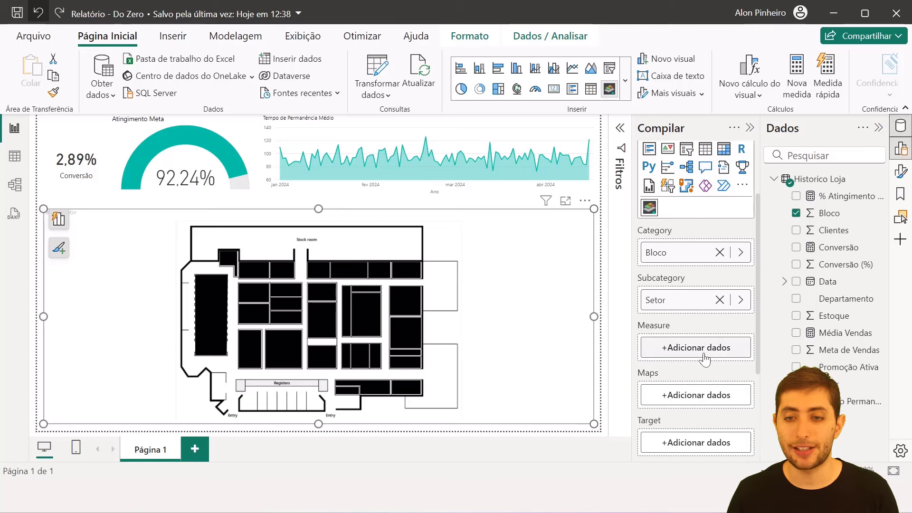
scroll(702, 360, down, 2)
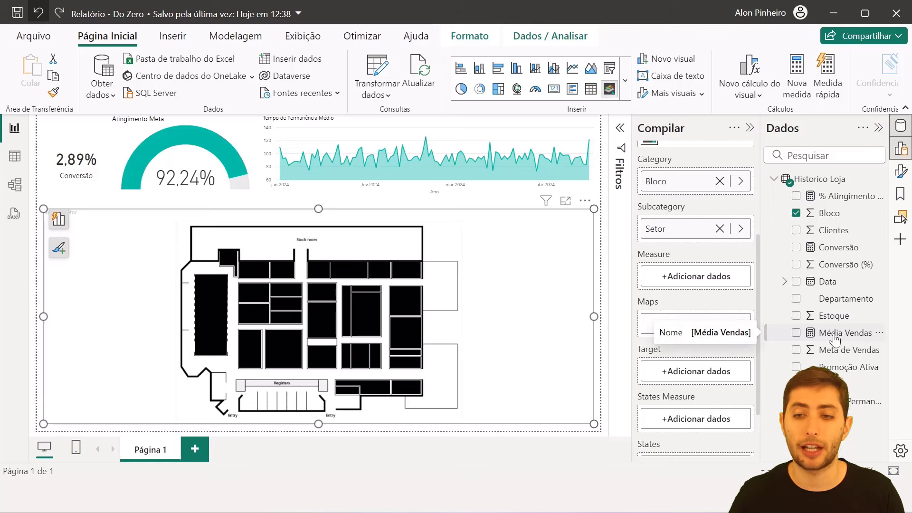
drag(835, 339, 714, 283)
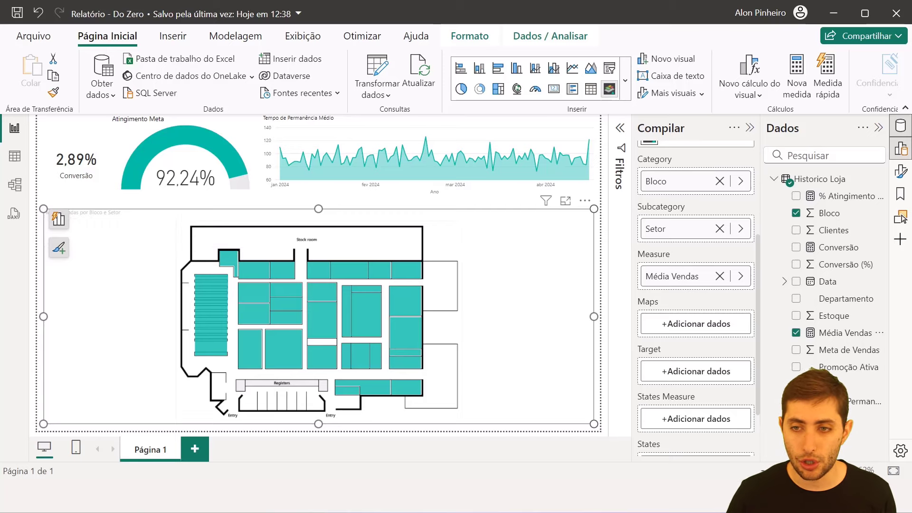
Show the Synoptic Panel's format settings in place of its build settings and turn off the visual's title.
click(900, 171)
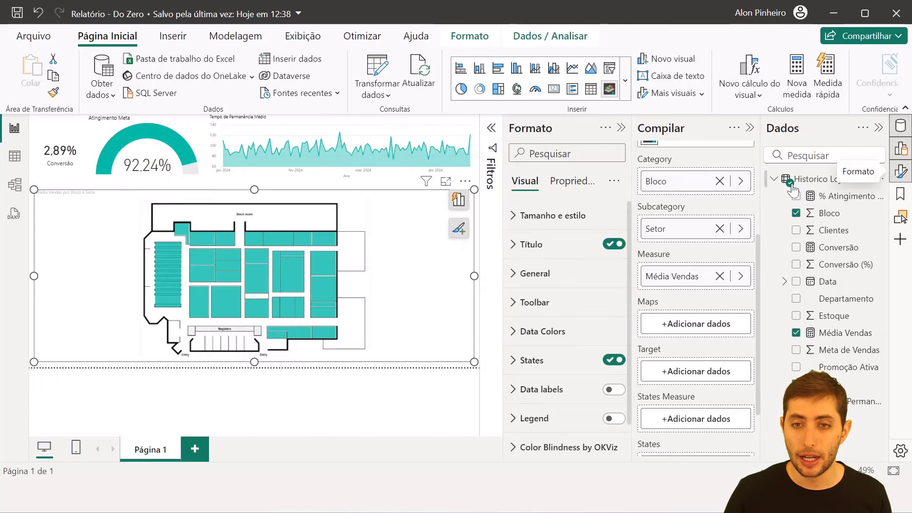
click(748, 127)
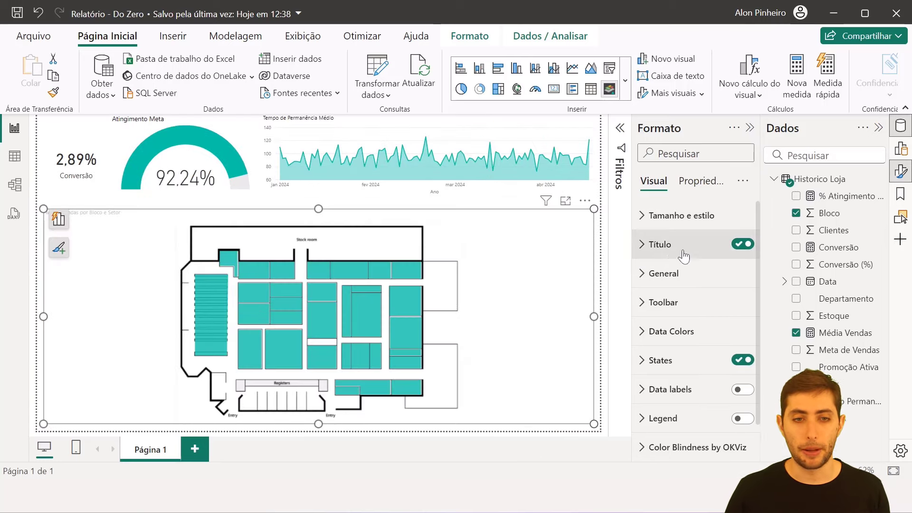
mouse_move(546, 259)
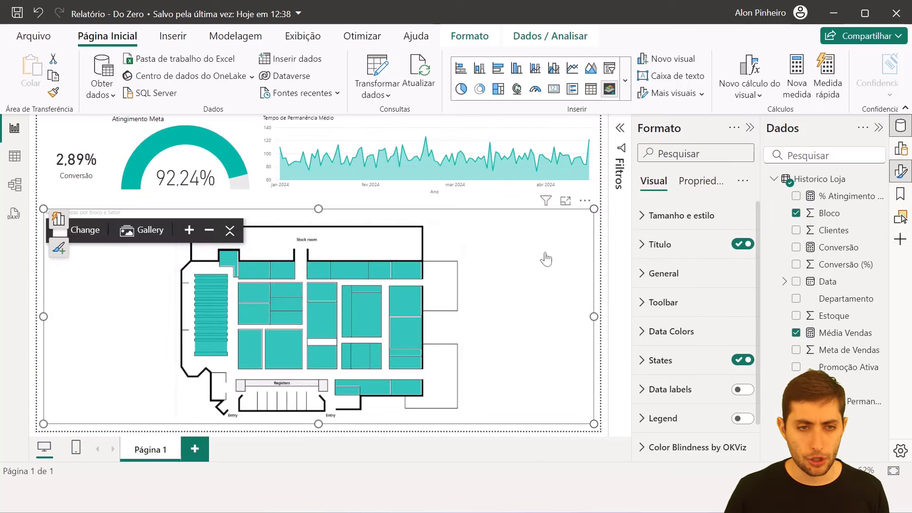
key(ctrl+1)
click(125, 216)
drag(153, 196, 247, 152)
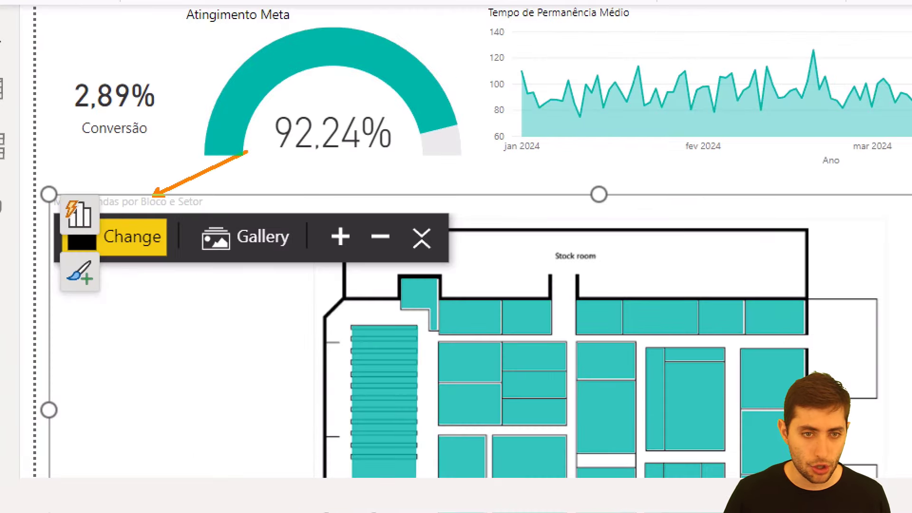
key(Escape)
click(745, 245)
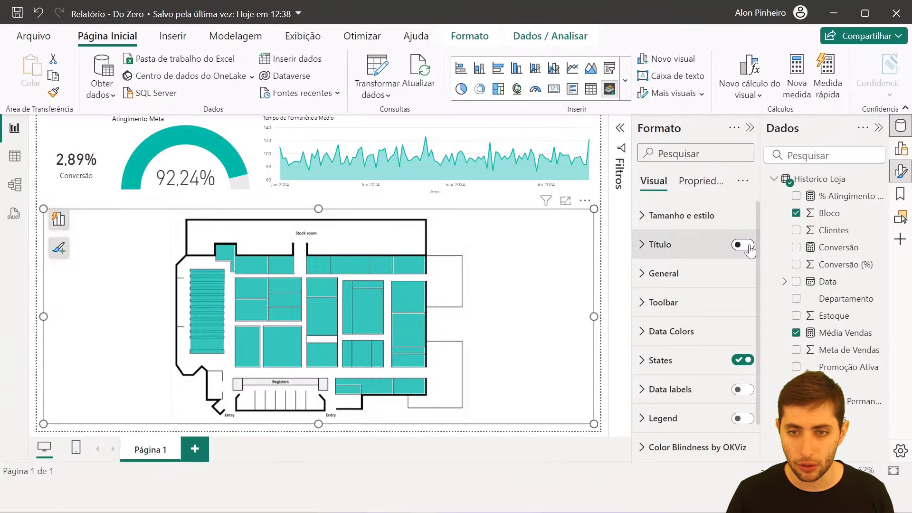
Turn on the Synoptic Panel's data labels and set their position to Middle.
scroll(705, 312, down, 1)
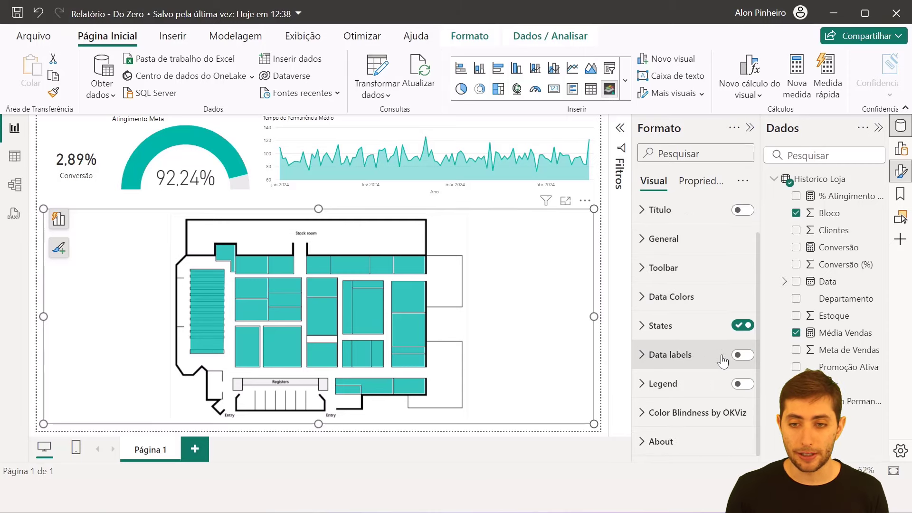
click(739, 356)
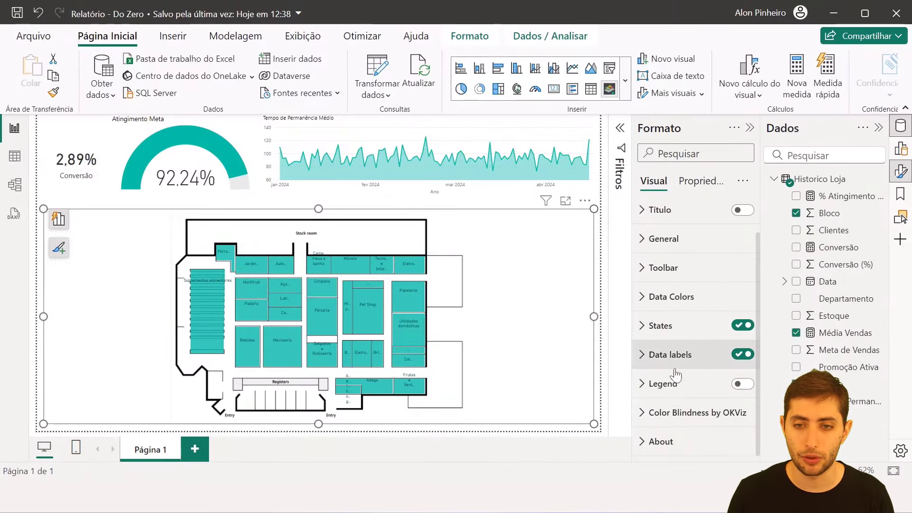
click(680, 359)
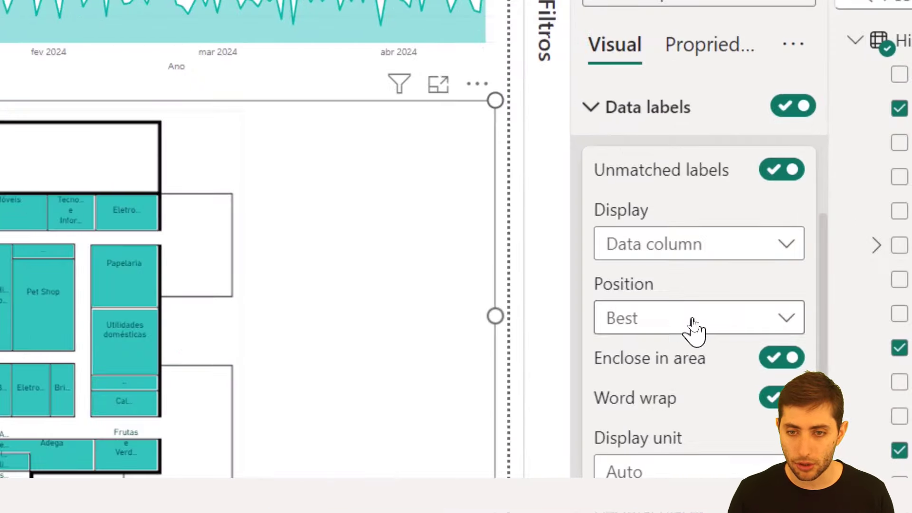
click(693, 324)
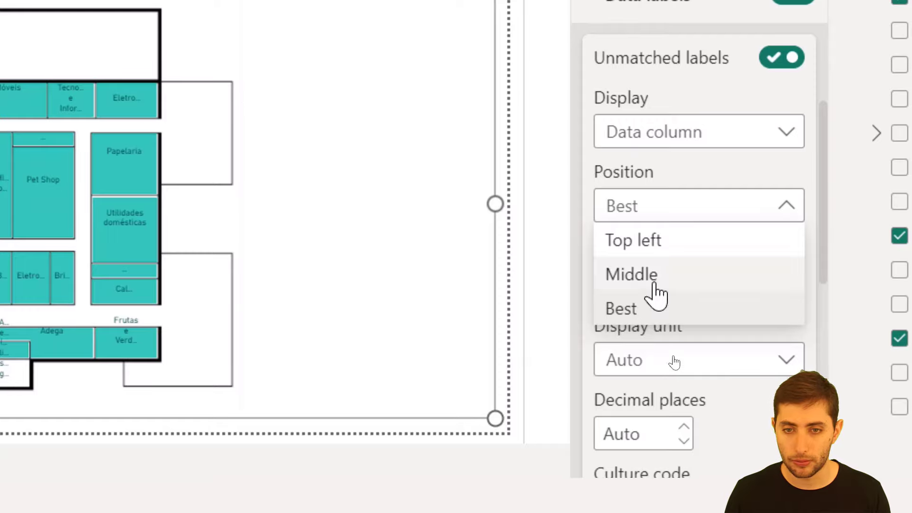
click(655, 285)
Set the data labels' text size to 11 pt and collapse their settings.
scroll(695, 370, down, 2)
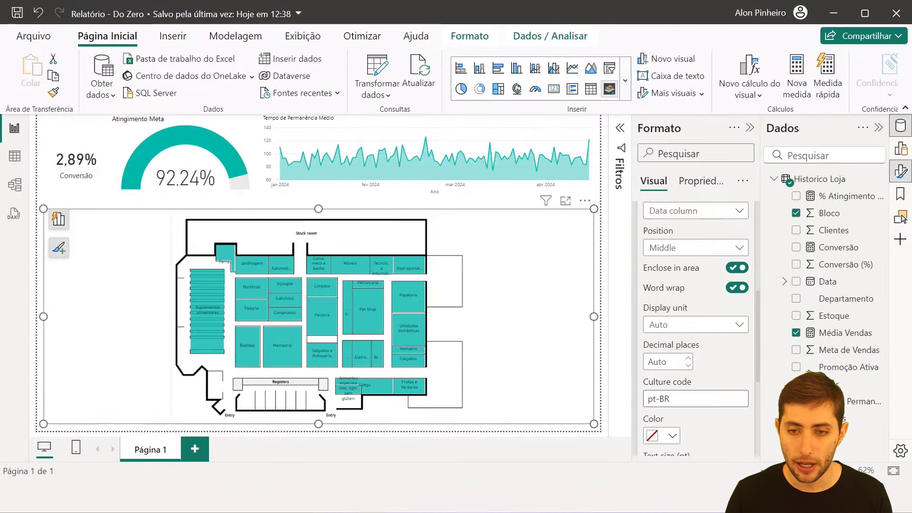
scroll(700, 351, down, 3)
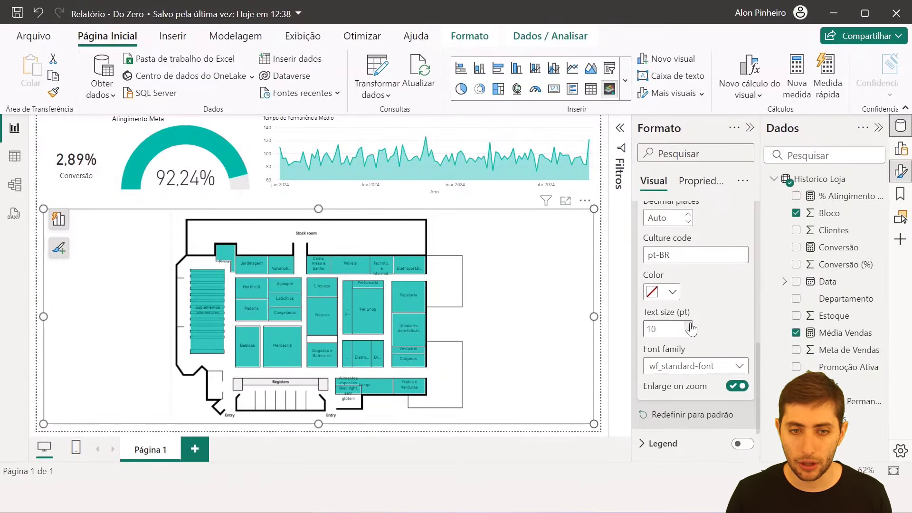
click(688, 324)
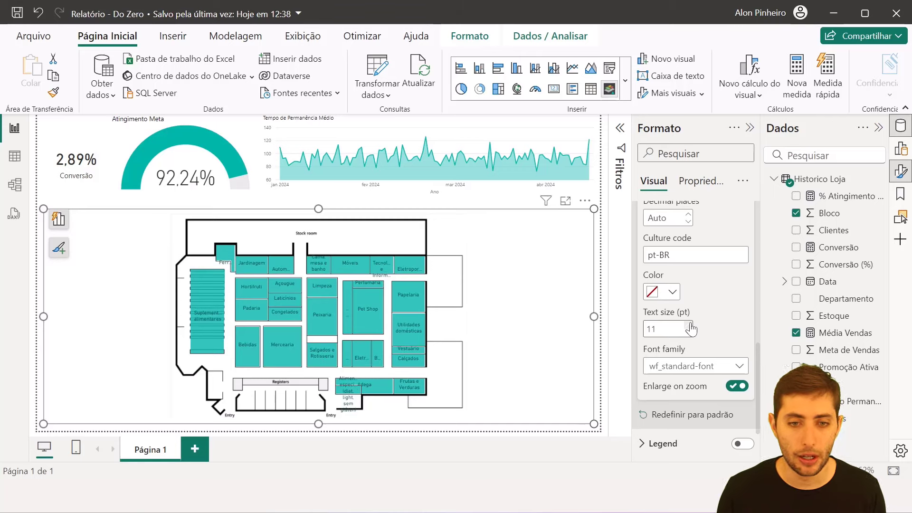
scroll(737, 337, up, 2)
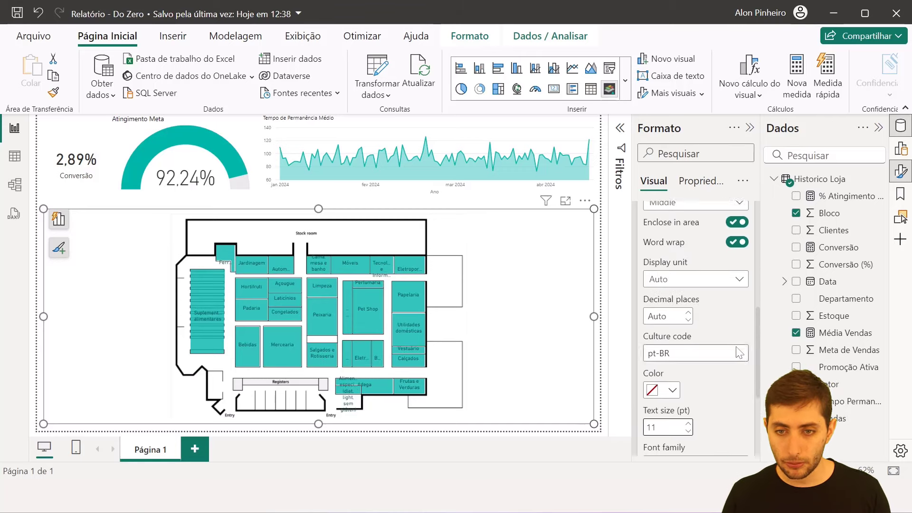
scroll(737, 353, up, 6)
scroll(667, 298, down, 2)
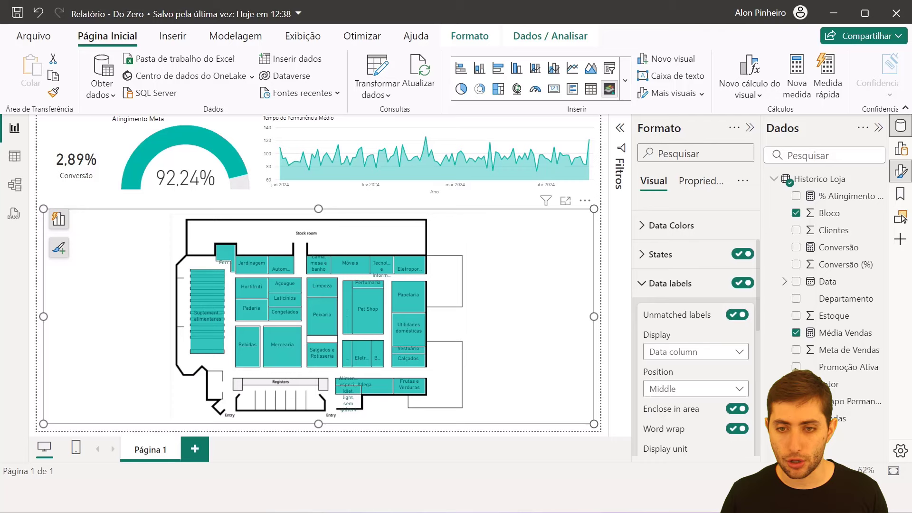
click(668, 295)
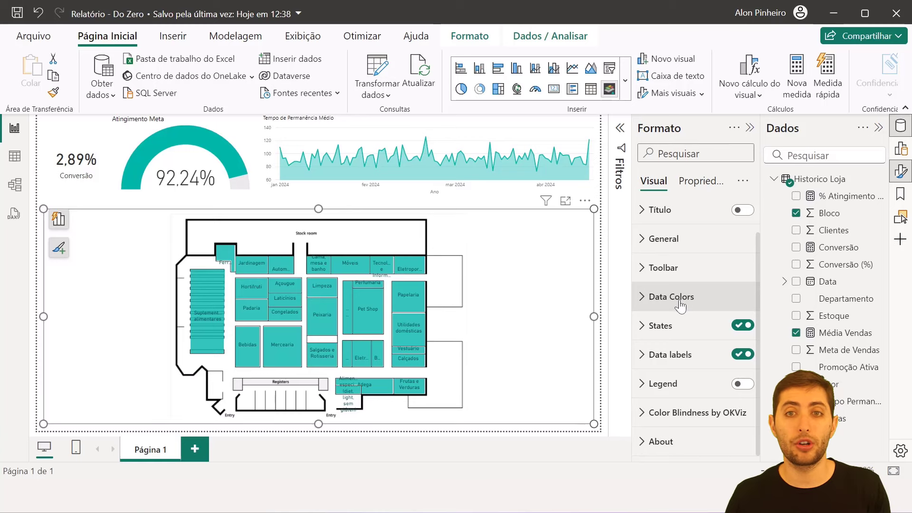
Turn on Saturate in the Synoptic Panel's Data Colors and check the sector tooltips on the map.
click(663, 305)
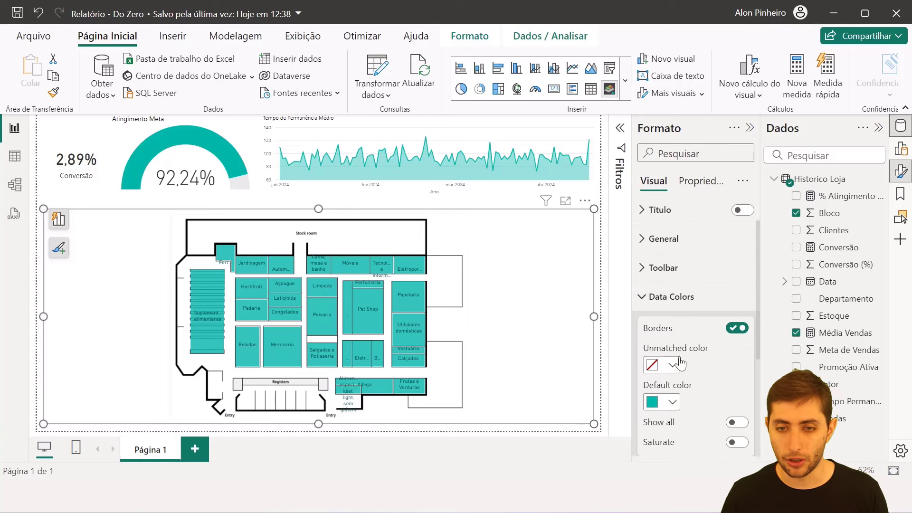
scroll(680, 363, down, 2)
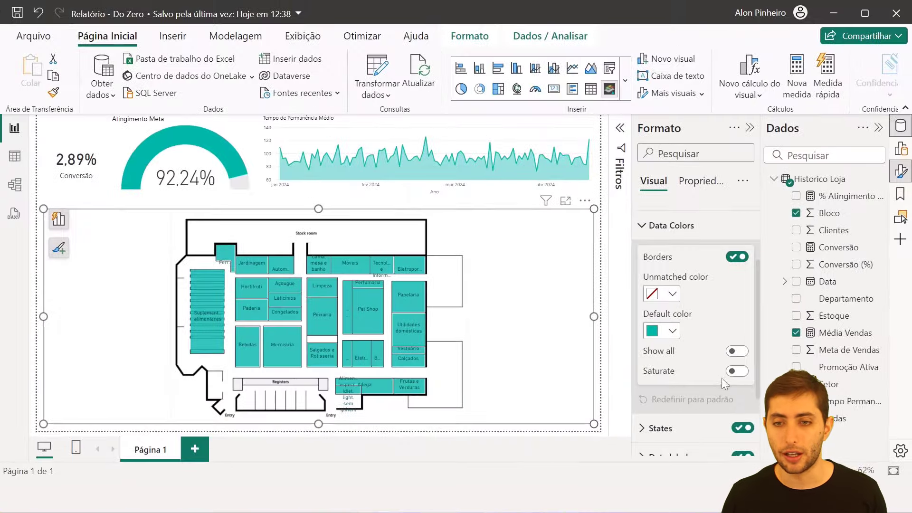
click(734, 372)
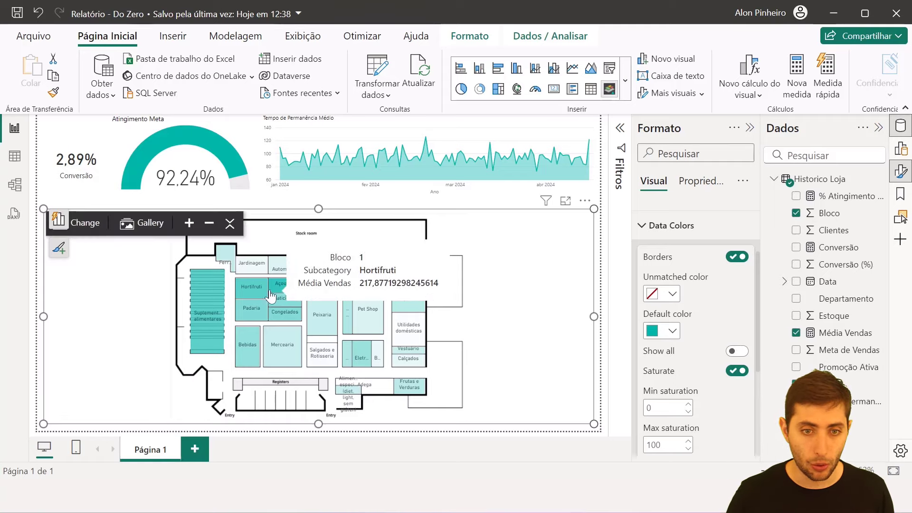
mouse_move(273, 294)
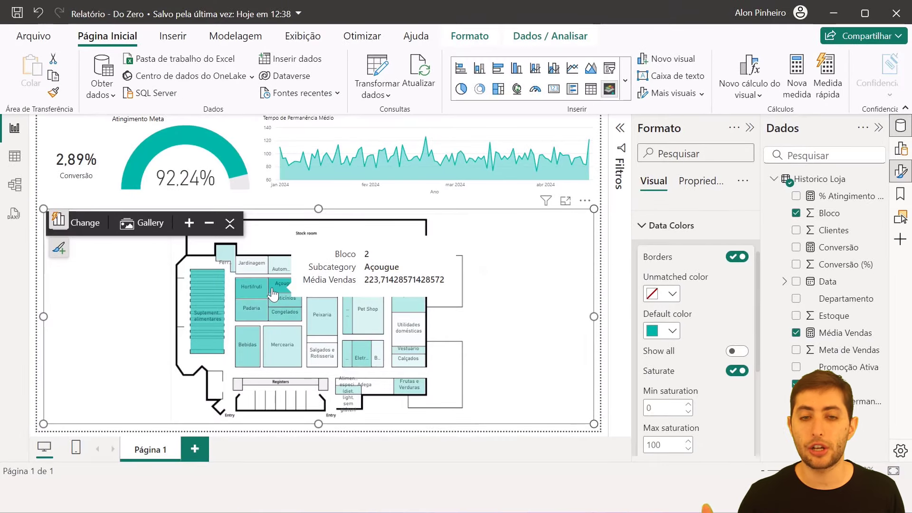
mouse_move(215, 306)
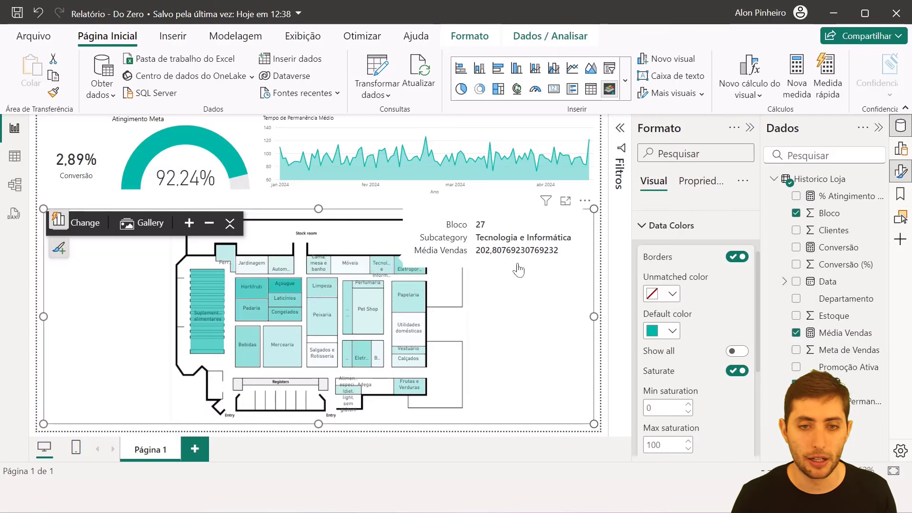
mouse_move(332, 364)
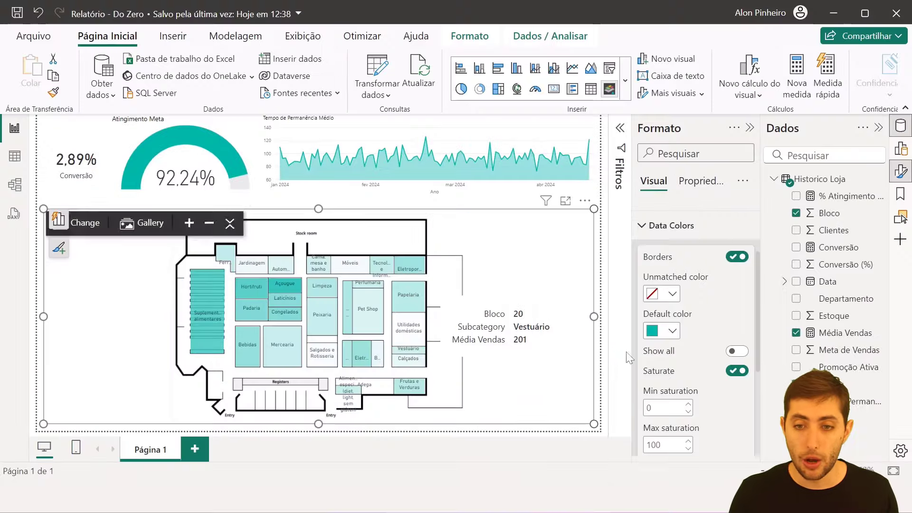
Try a minimum saturation of 30 for the map colors, and restore it to 0.
scroll(705, 368, down, 3)
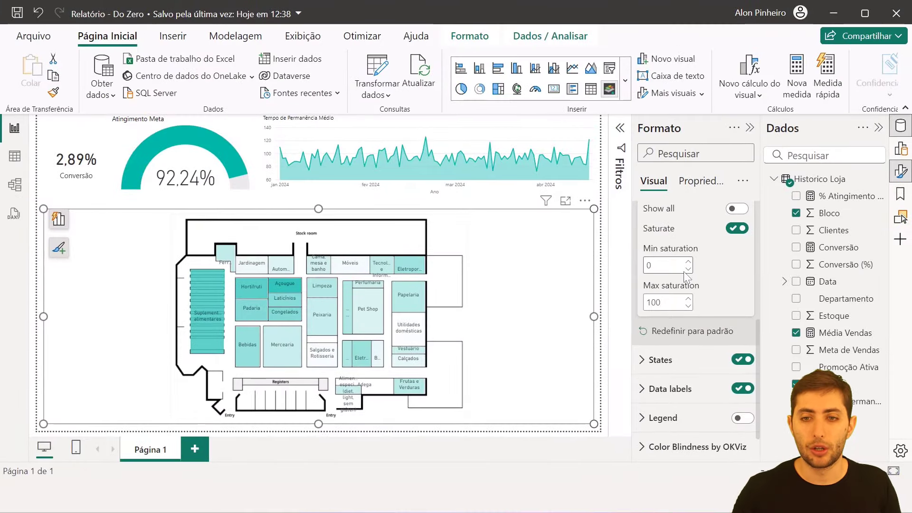
double_click(645, 266)
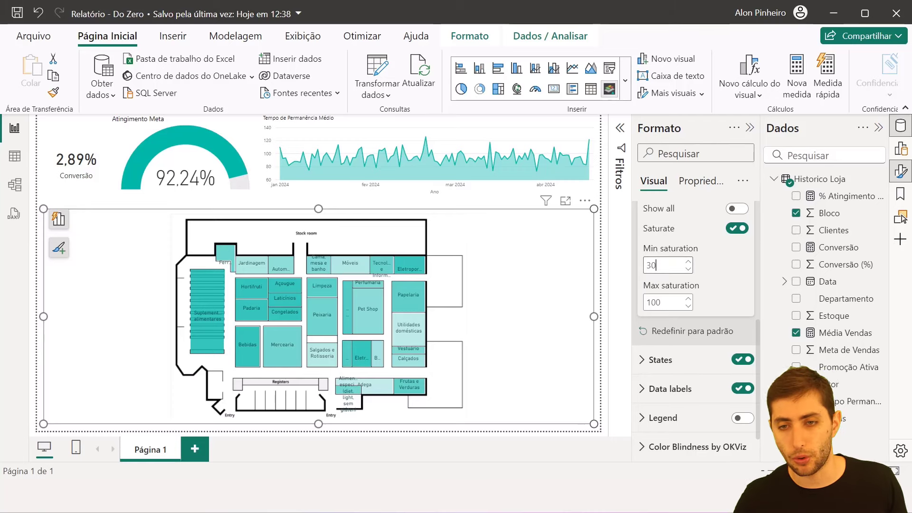
drag(658, 266, 631, 268)
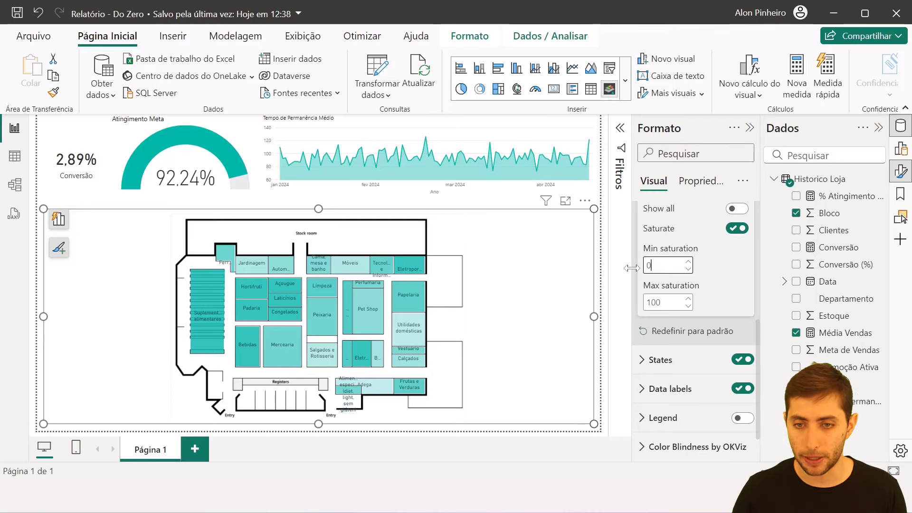
text(0)
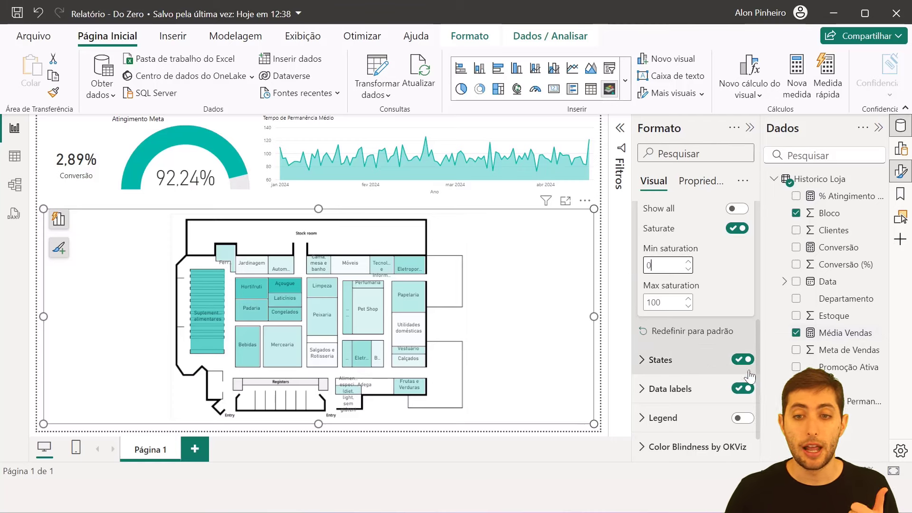
scroll(723, 404, down, 1)
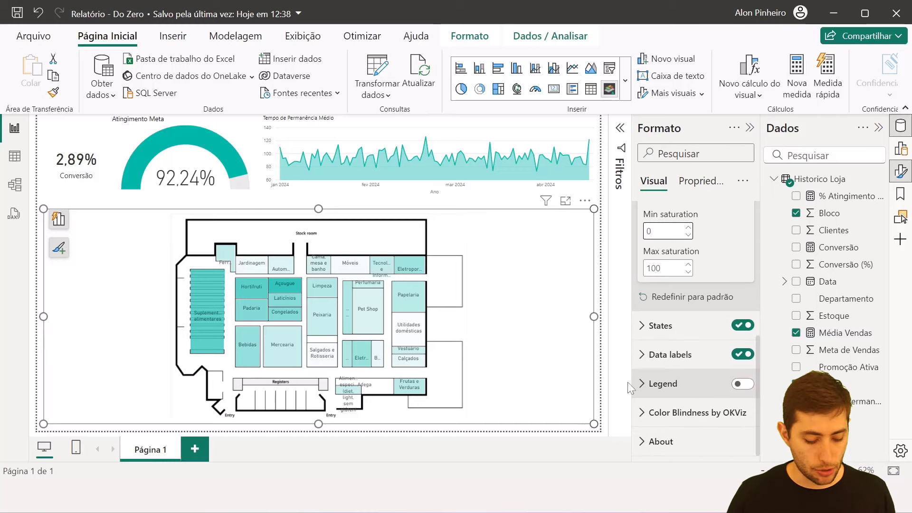
Format the Média Vendas measure to show one decimal place and check it in the map tooltips.
mouse_move(586, 374)
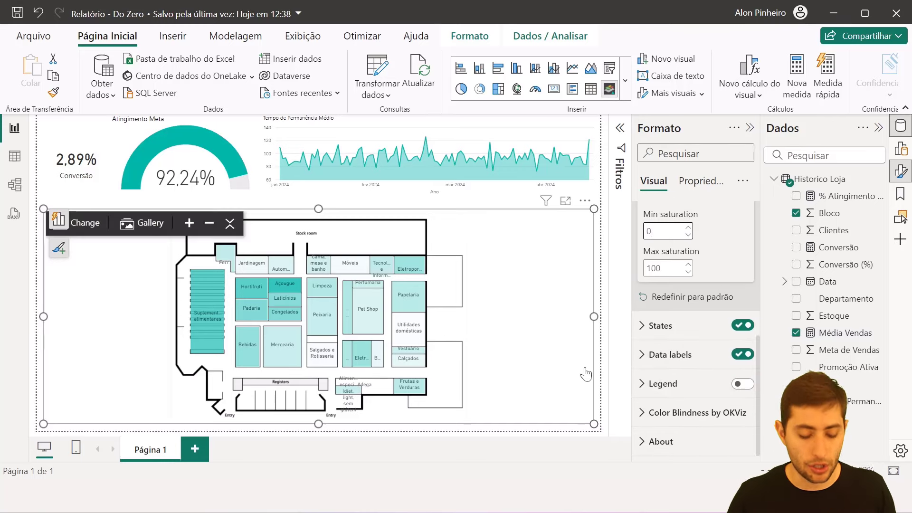
mouse_move(276, 322)
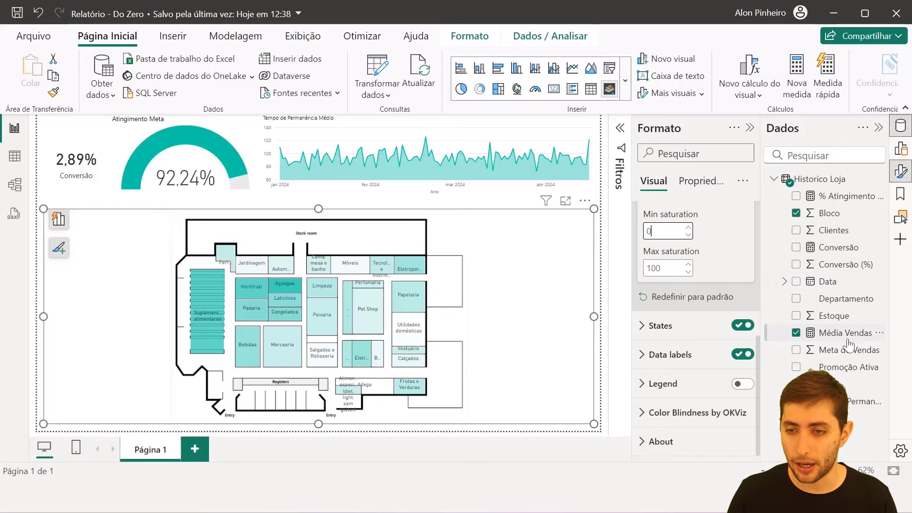
click(847, 333)
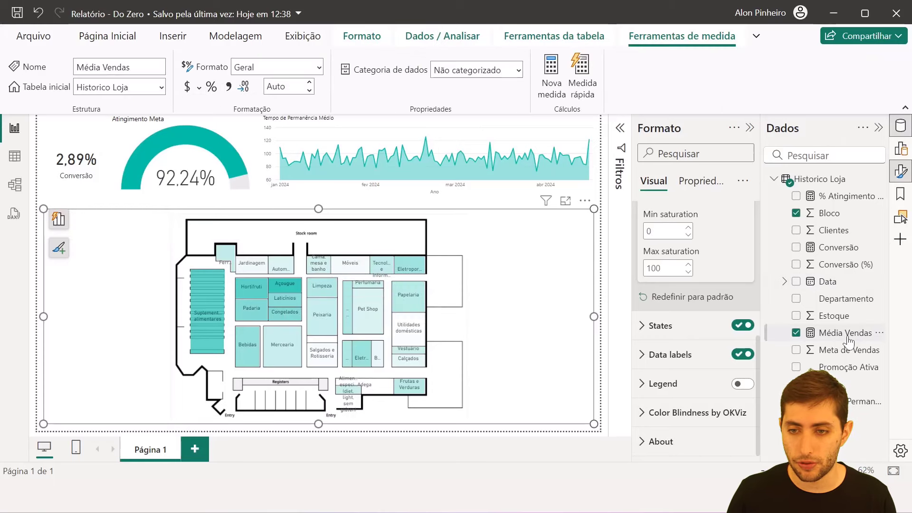
click(275, 86)
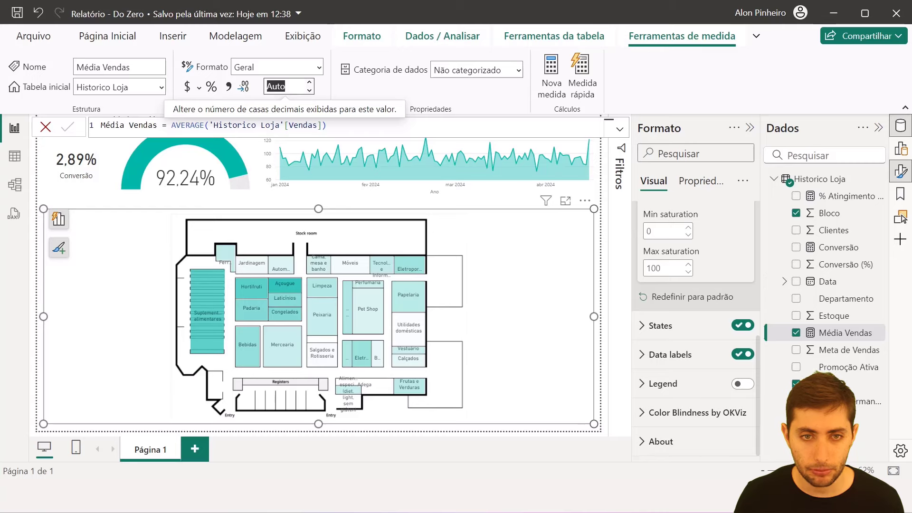
text(2)
key(Return)
text(1)
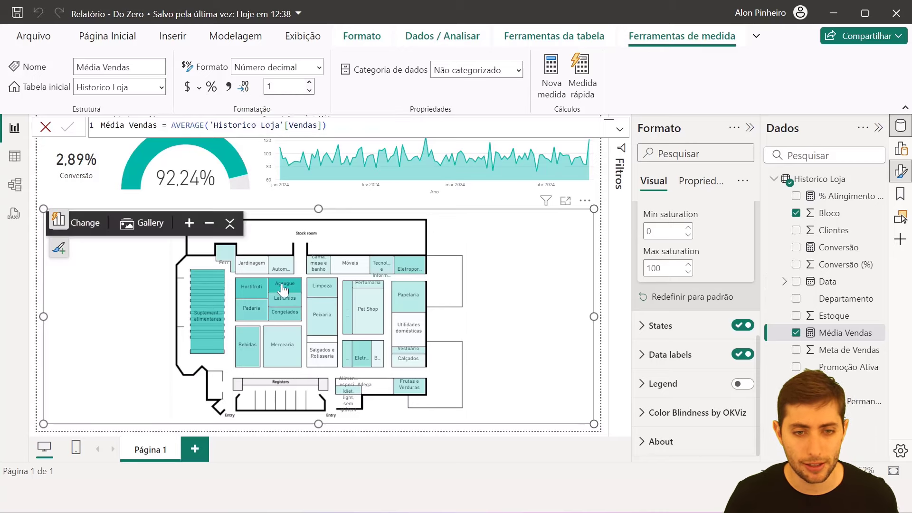
mouse_move(283, 291)
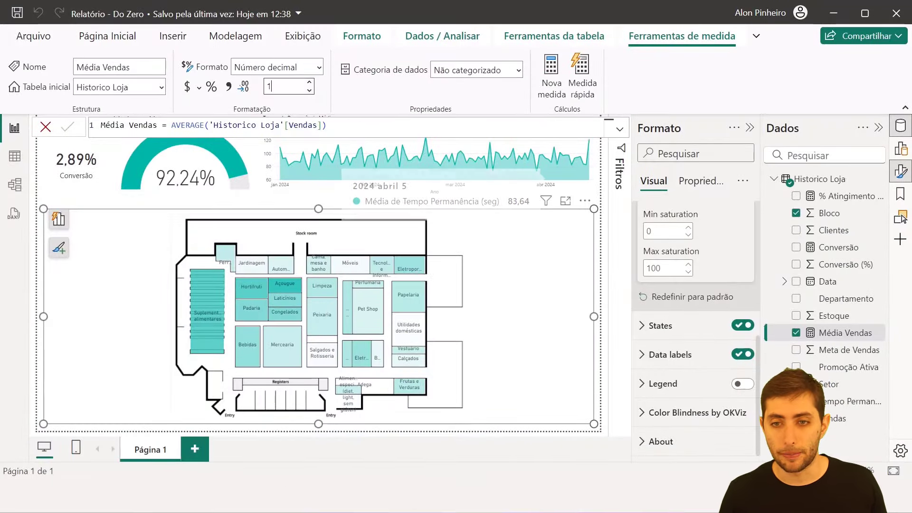
Show the Synoptic Panel's build settings in place of its format settings, down to the Tooltips field.
click(710, 182)
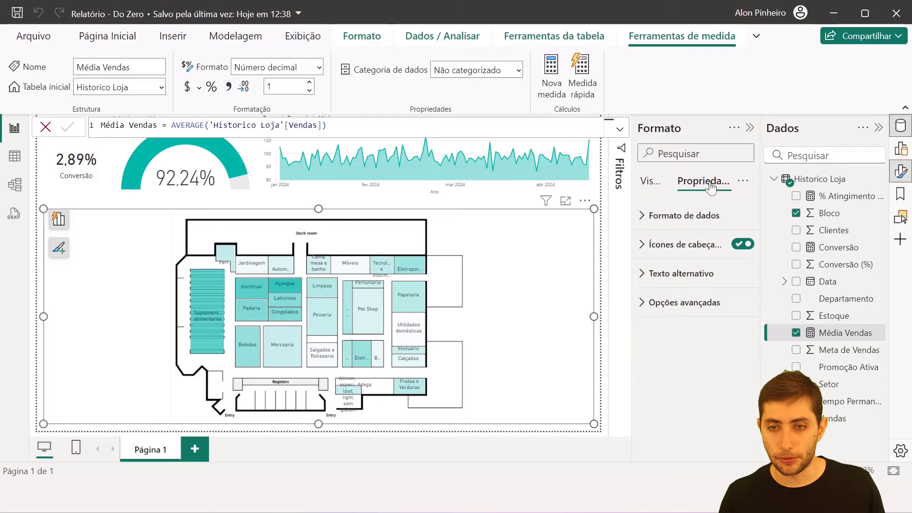
click(898, 151)
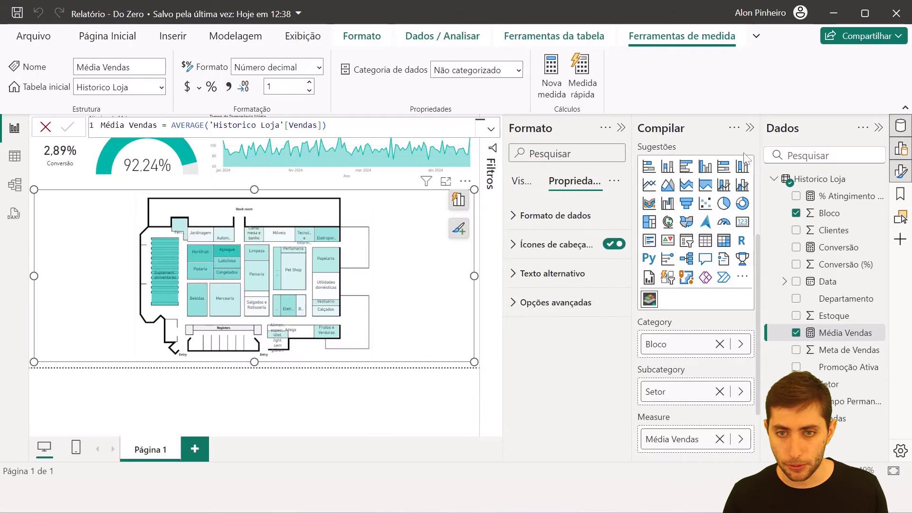
click(620, 129)
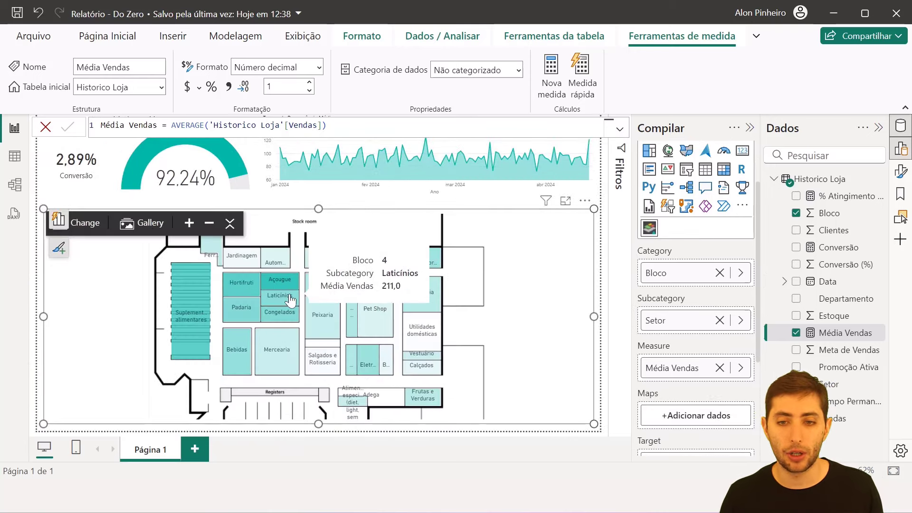
scroll(705, 396, down, 4)
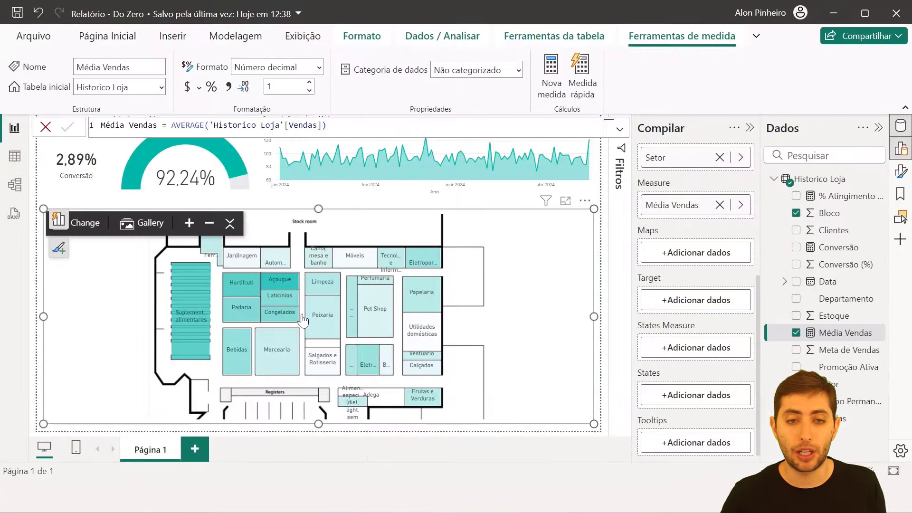
mouse_move(274, 318)
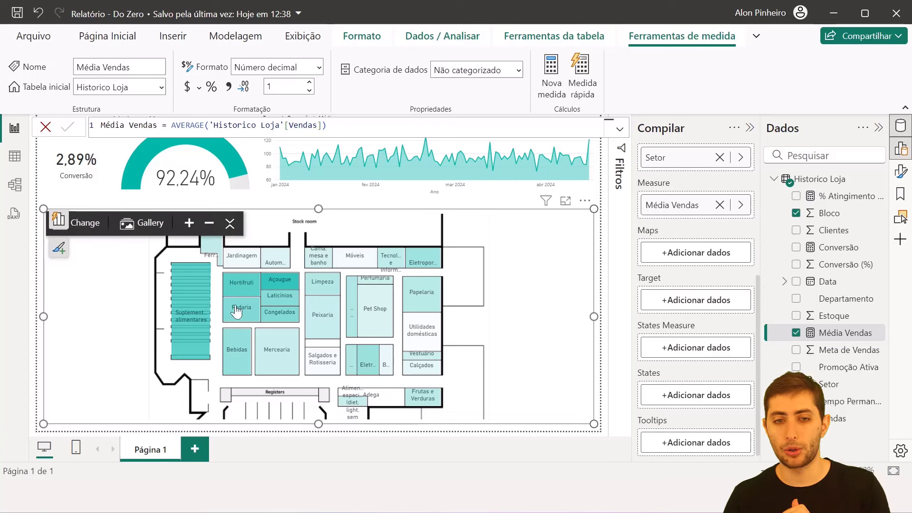
mouse_move(236, 308)
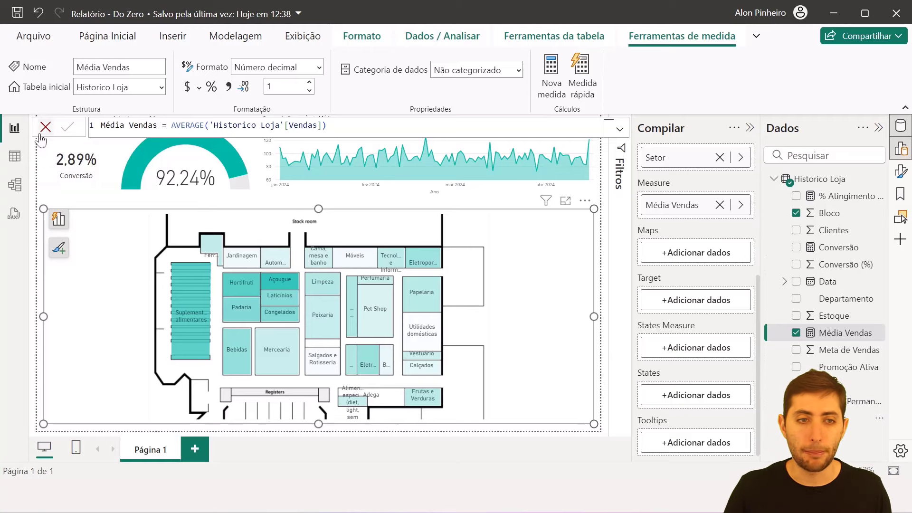
From the table view, add a new measure to Historico Loja named Tempo Medio Permanencia.
click(16, 156)
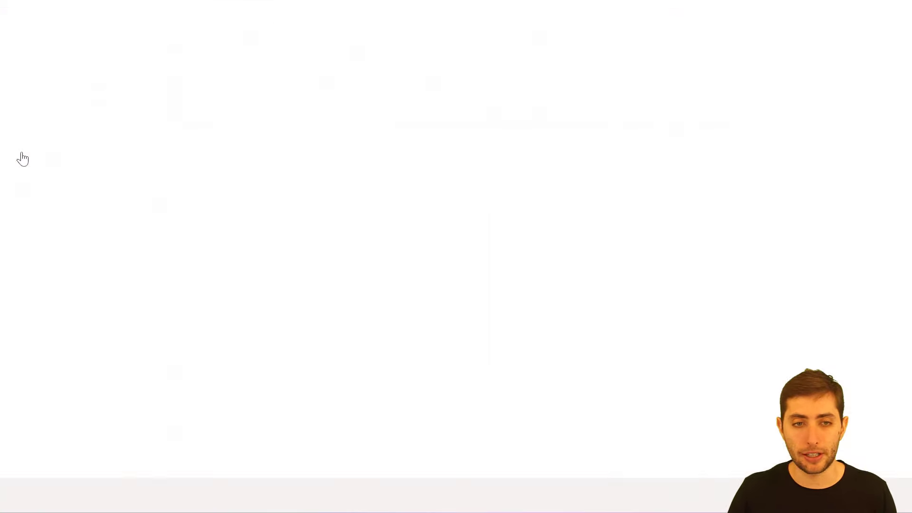
click(551, 149)
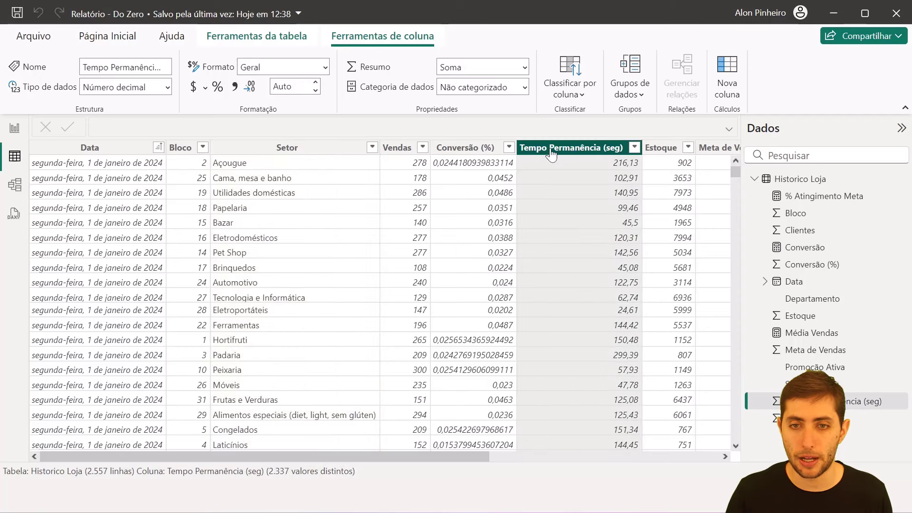
right_click(548, 182)
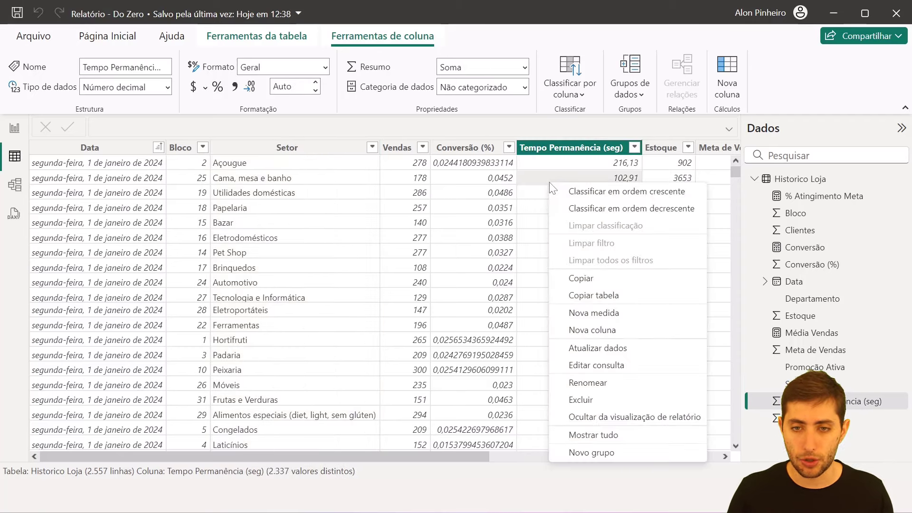
click(641, 316)
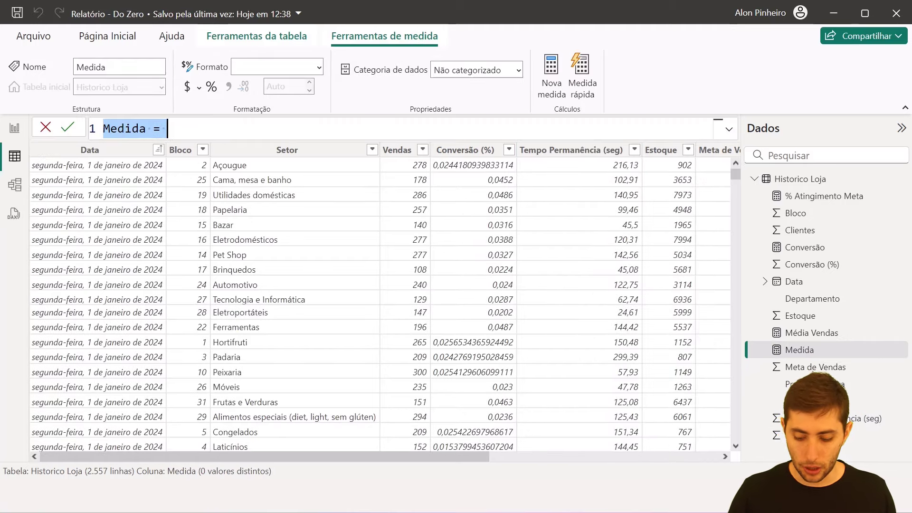
key(Left)
key(ctrl+shift+Right)
text(Tempo )
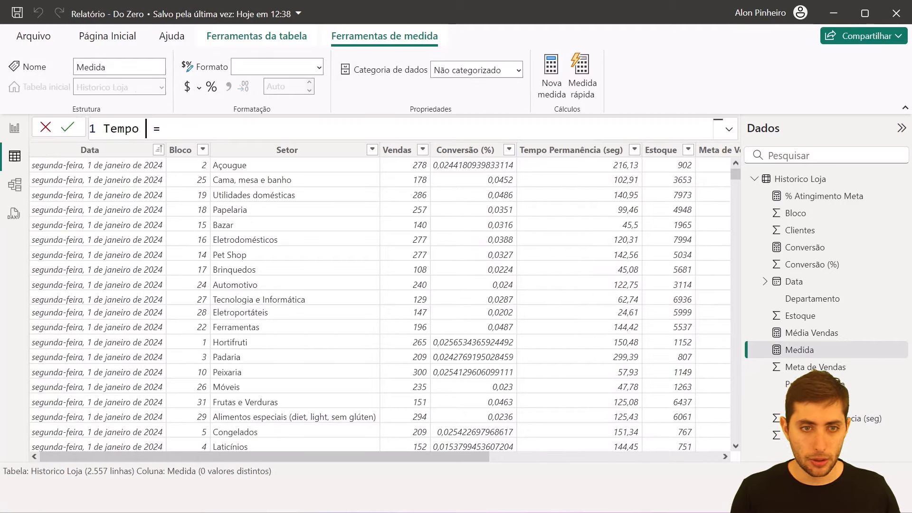
text(Medio Permanen)
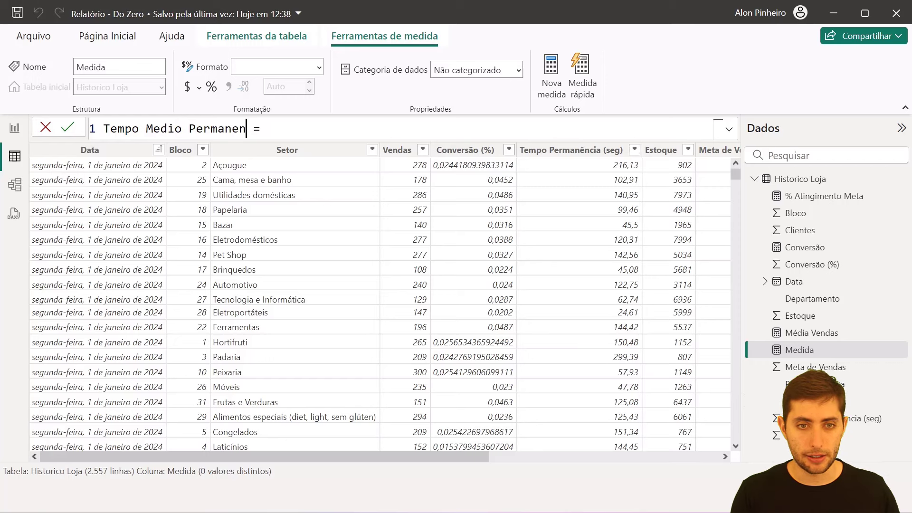
text(cia)
Define the new measure as AVERAGE('Historico Loja'[Tempo Permanência (seg)]) and commit the formula.
key(End)
text(avera)
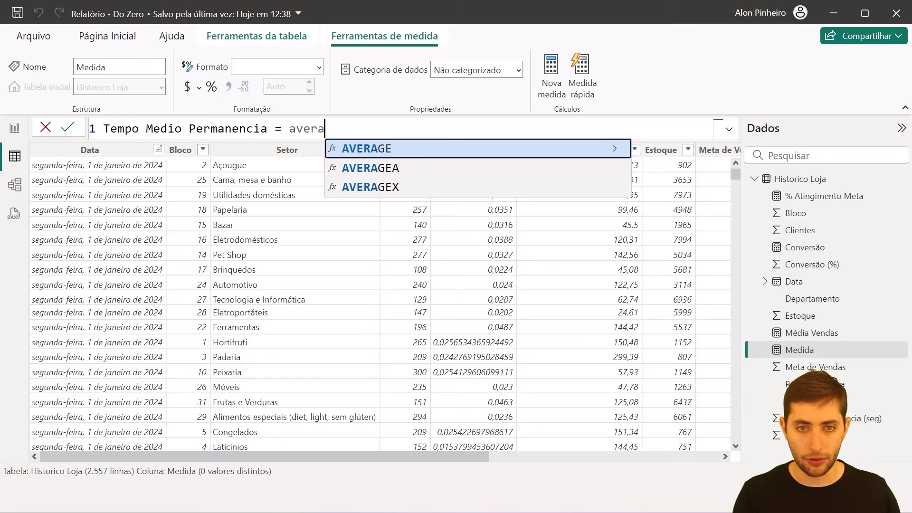
key(Tab)
key(Escape)
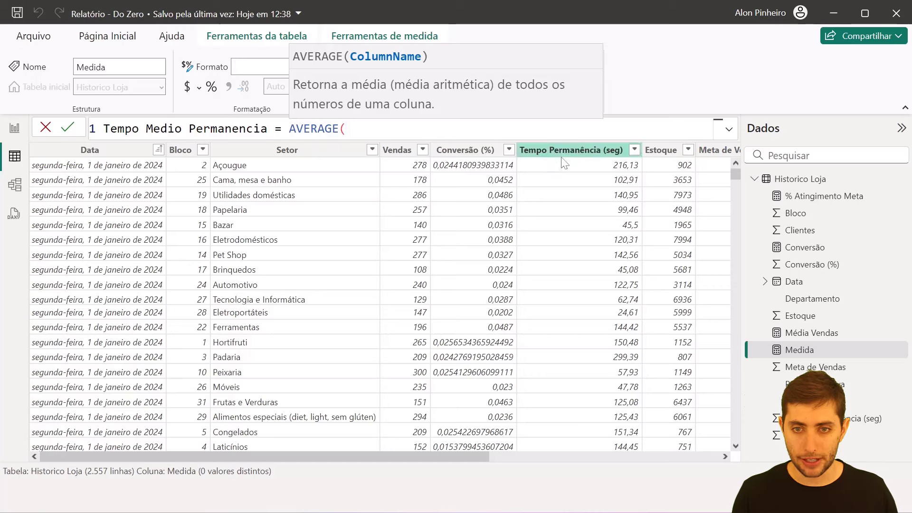
text(tempo per)
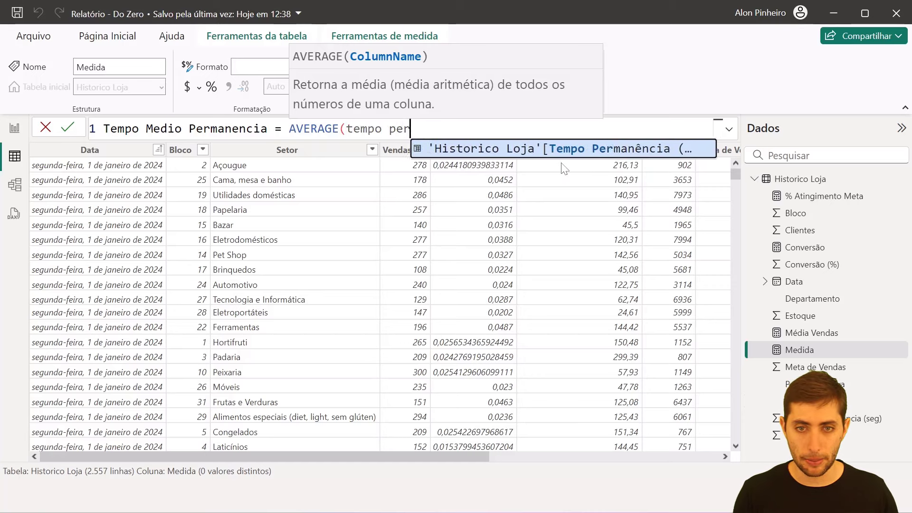
key(Tab)
text())
key(Return)
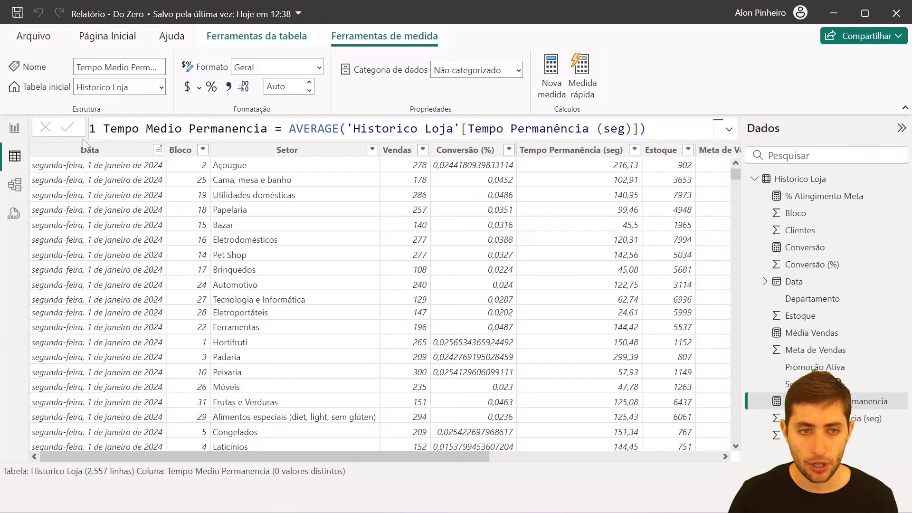
Return to the report and add Tempo Medio Permanencia to the Synoptic Panel's Tooltips, checking the sector tooltips on the map.
click(15, 128)
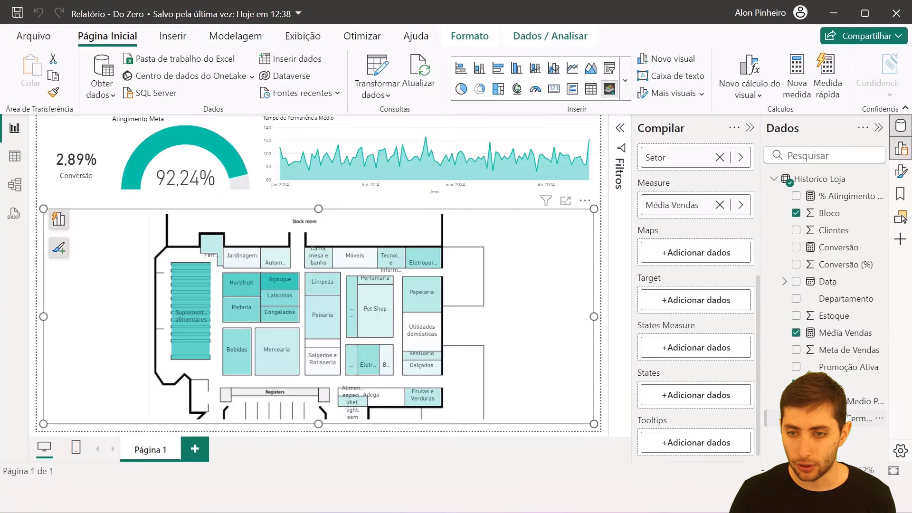
drag(855, 400, 712, 441)
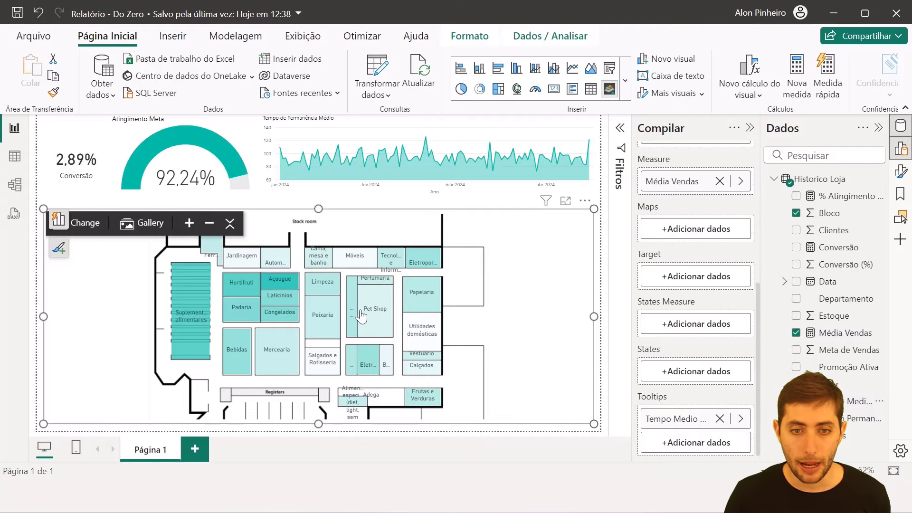
mouse_move(361, 316)
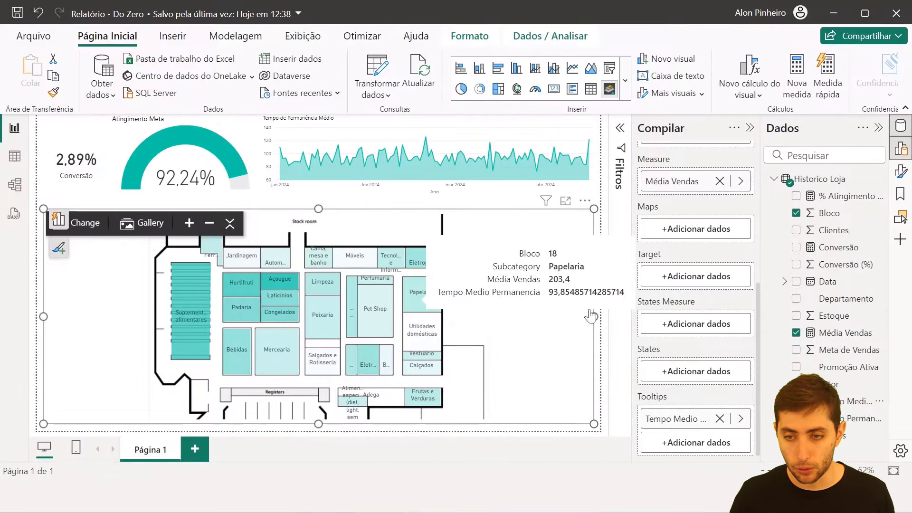
Rename the Tempo Medio Permanencia measure as Tempo Medio Permanencia (seg) in its formula.
click(845, 398)
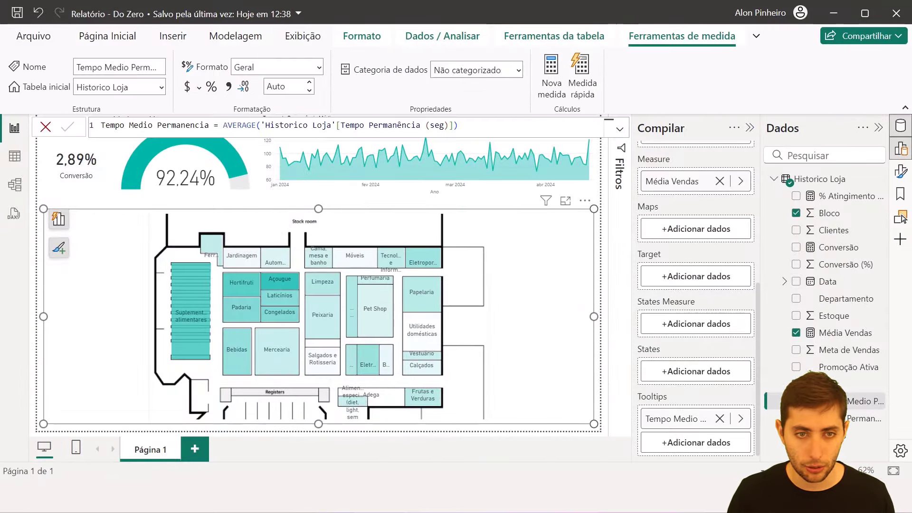
scroll(231, 126, up, 4)
click(231, 127)
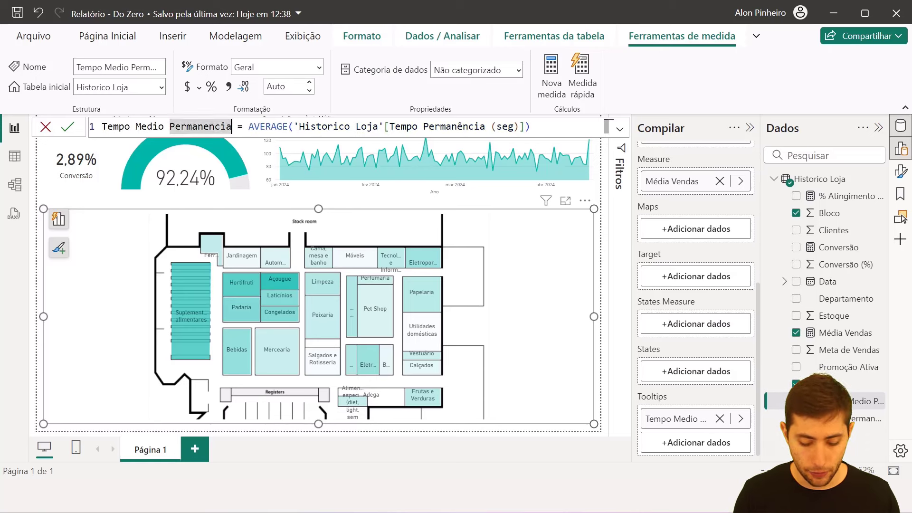
text((seg))
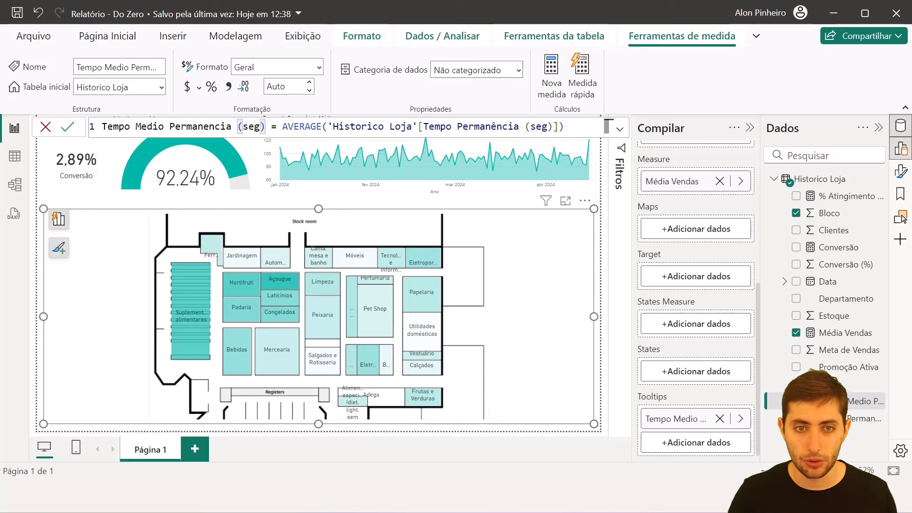
key(Return)
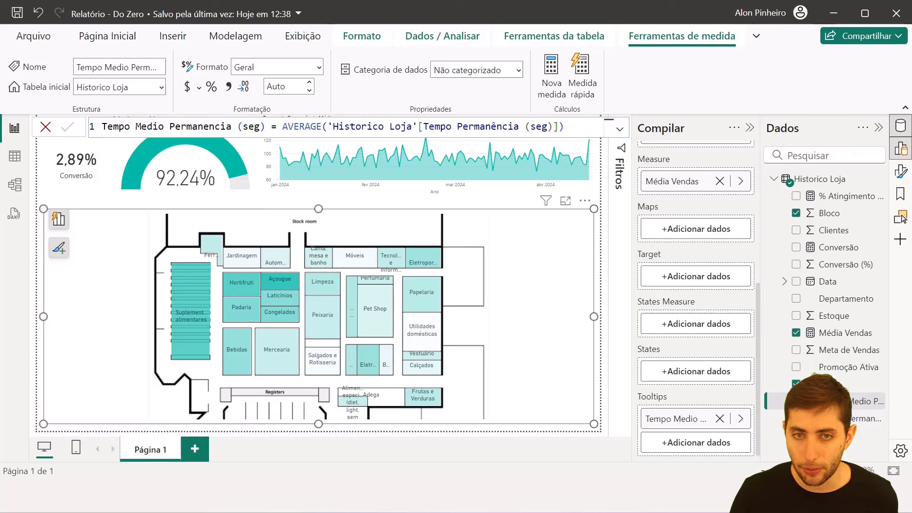
Format the Tempo Medio Permanencia (seg) measure to one decimal place and check it in the Jardinagem sector's tooltip.
click(277, 87)
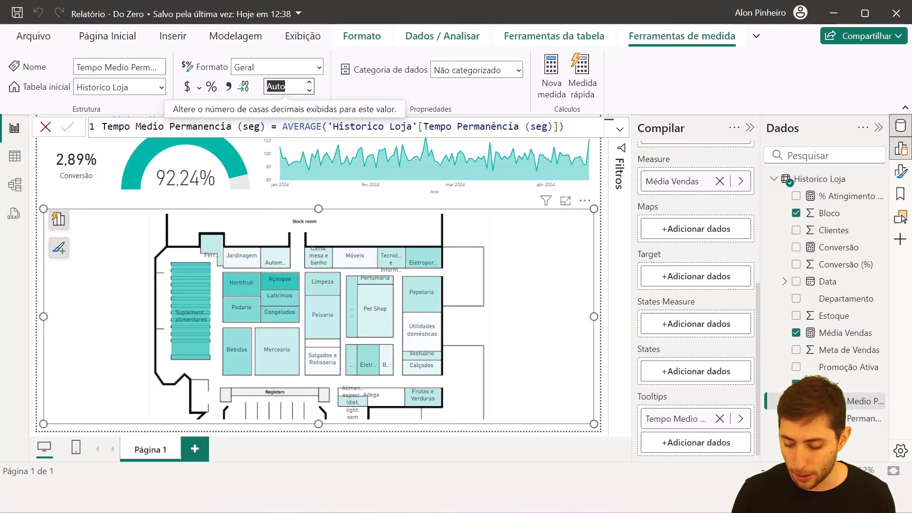
text(1)
key(Return)
mouse_move(256, 254)
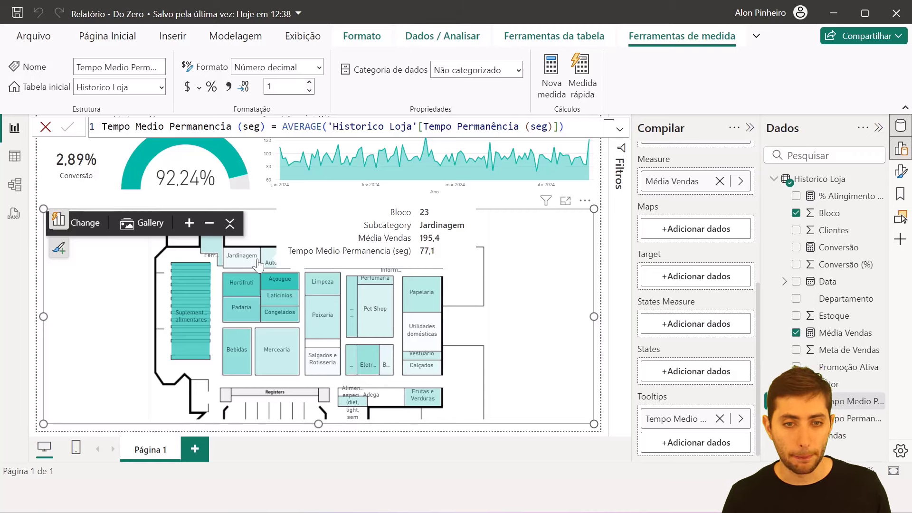
Examine the sales and dwell-time tooltips of the Hortifruti, Padaria and Açougue sectors on the store map.
scroll(204, 313, up, 3)
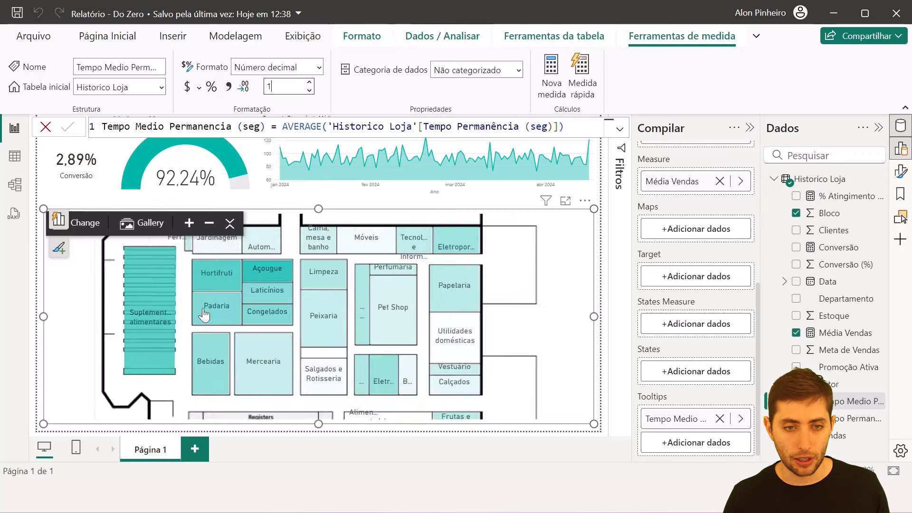
scroll(202, 307, up, 2)
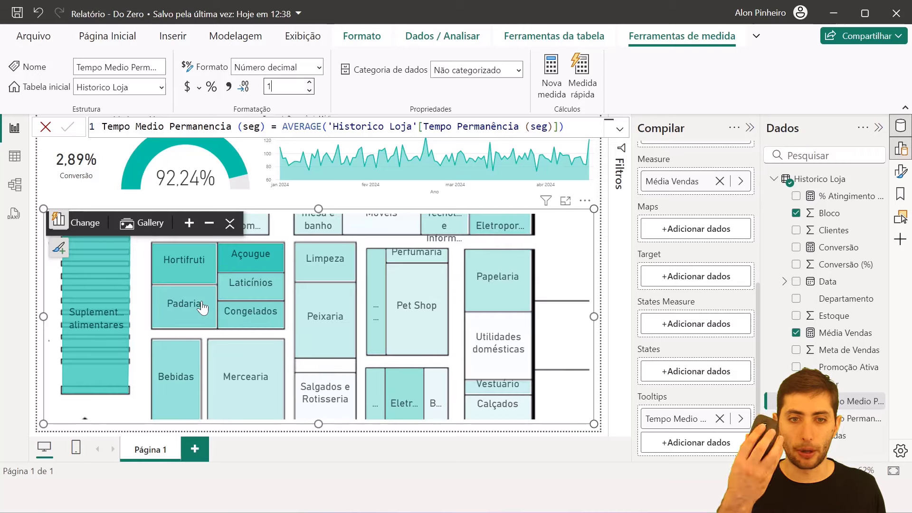
scroll(202, 307, down, 1)
mouse_move(205, 276)
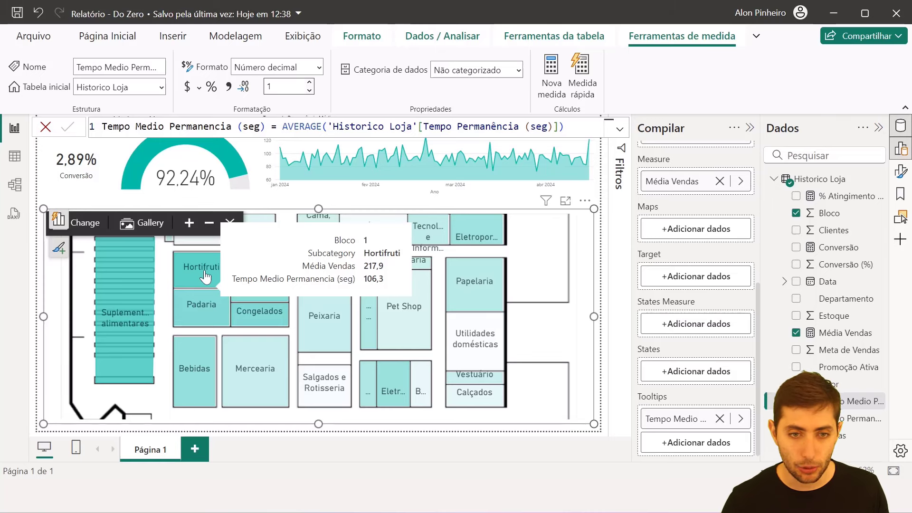
mouse_move(210, 306)
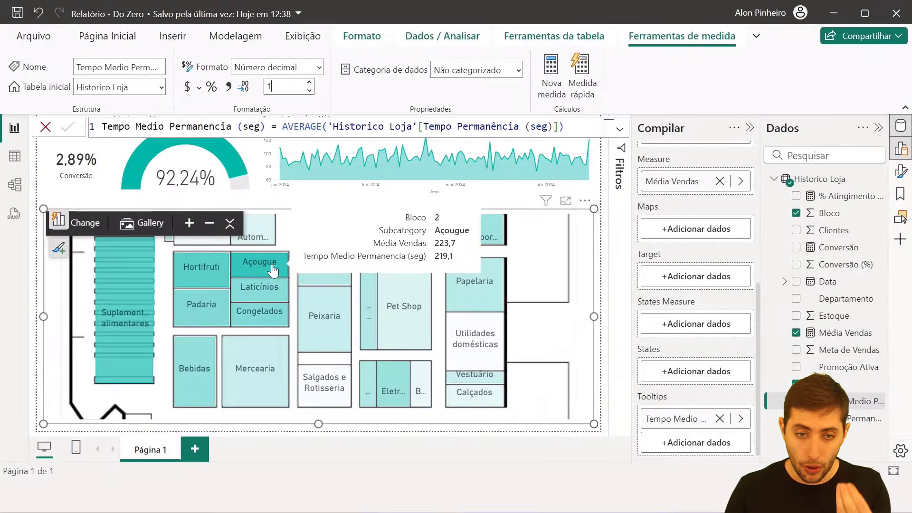
scroll(389, 323, down, 3)
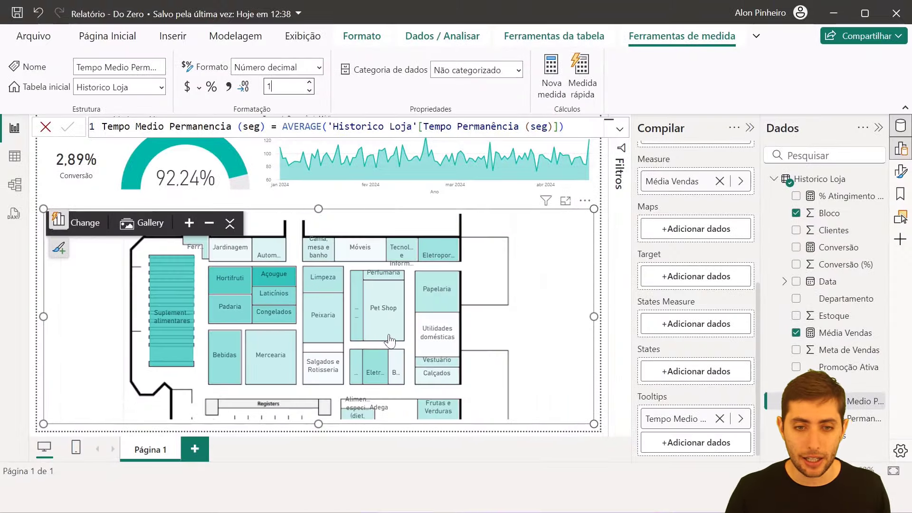
scroll(390, 340, down, 1)
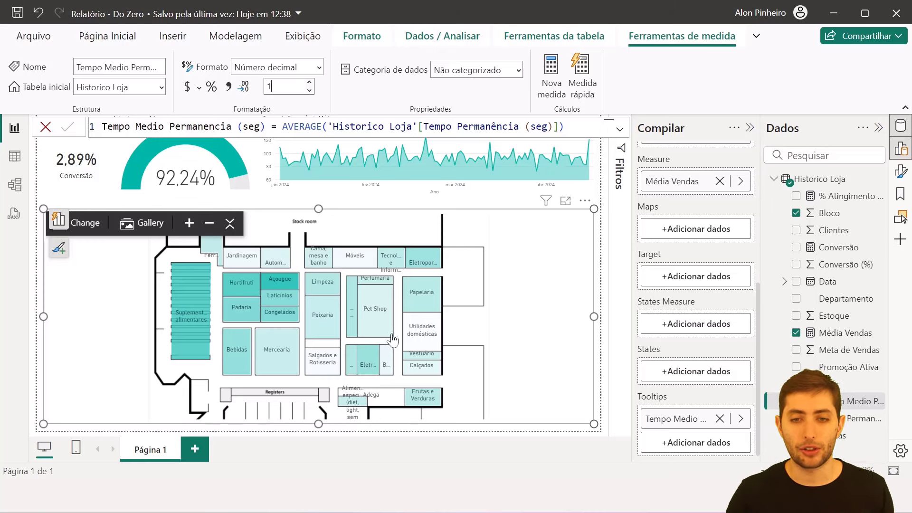
click(599, 280)
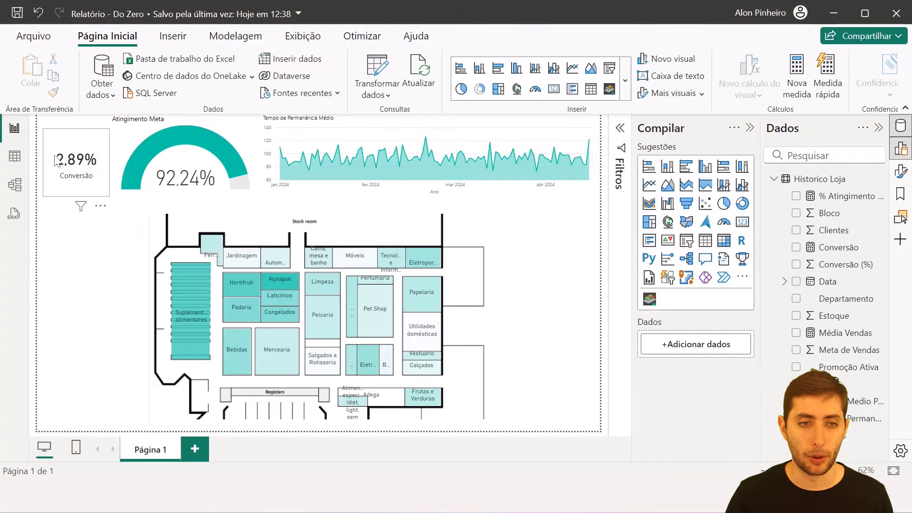
Review the formula of the Conversão measure used by the card, including its Vendas and Clientes columns.
click(85, 159)
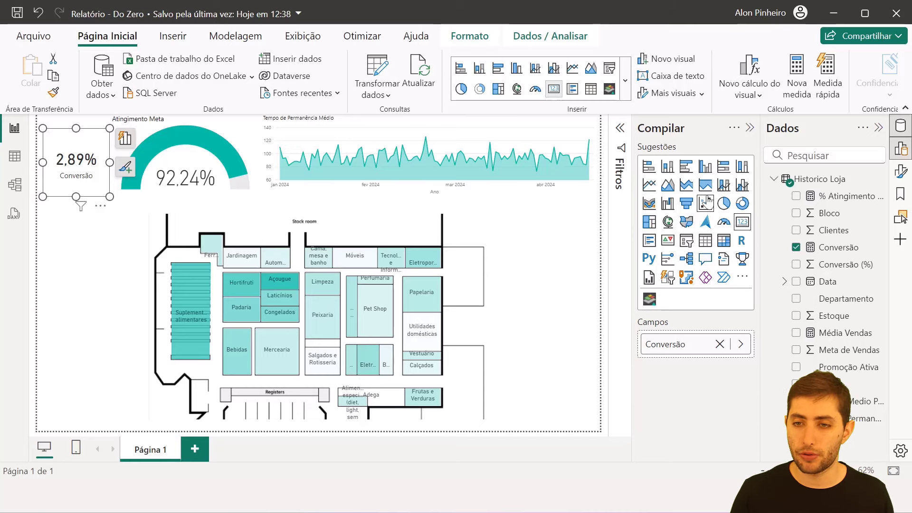
click(859, 248)
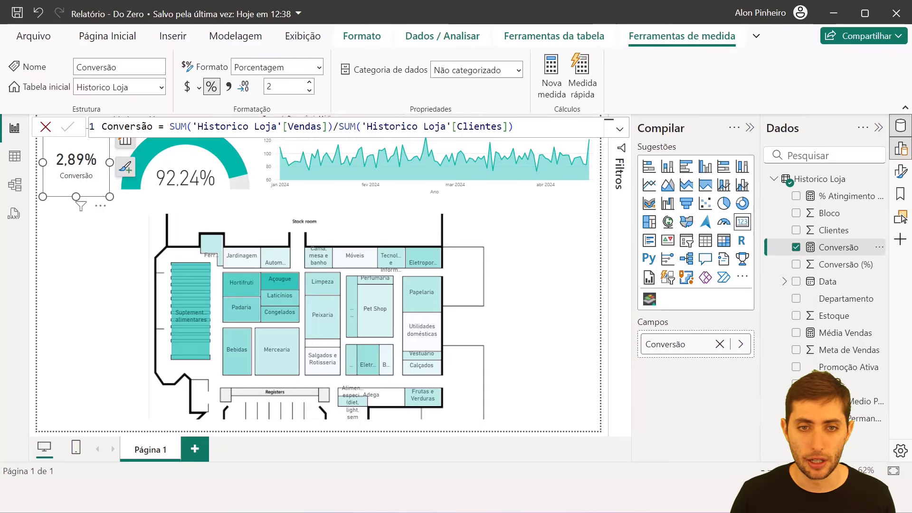
drag(288, 126, 322, 126)
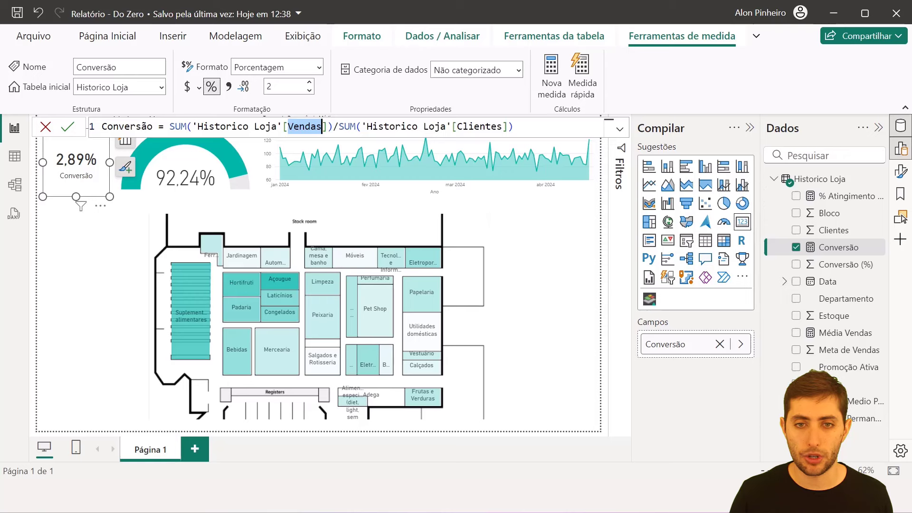
drag(452, 126, 508, 126)
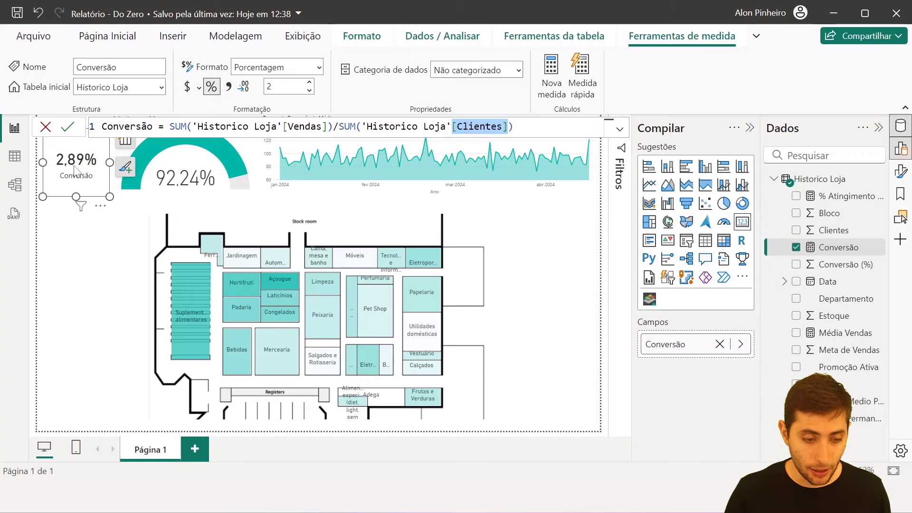
Review the formula of the gauge's % Atingimento Meta measure, including its Meta de Vendas column.
click(206, 188)
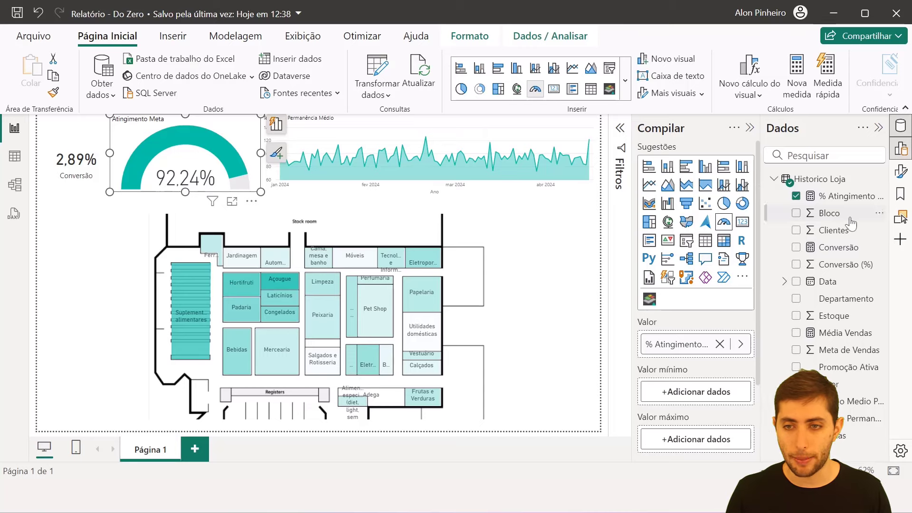
click(845, 199)
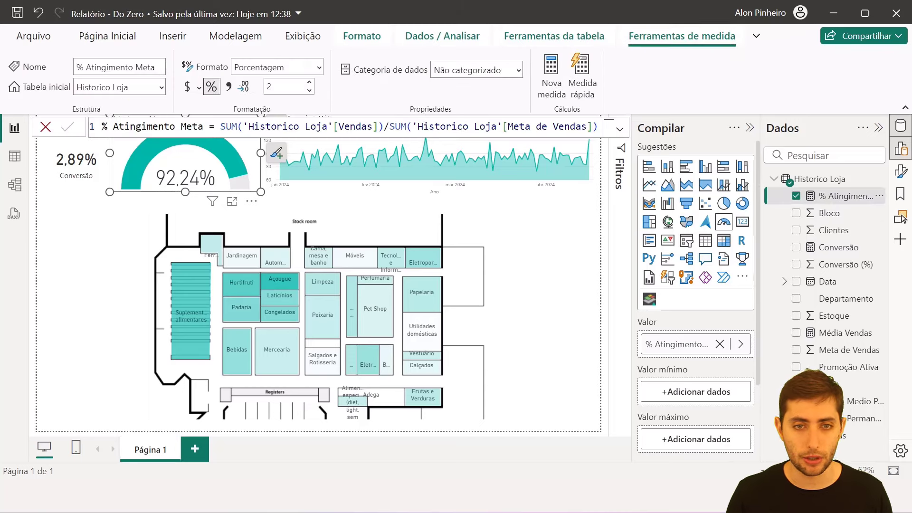
drag(504, 126, 585, 126)
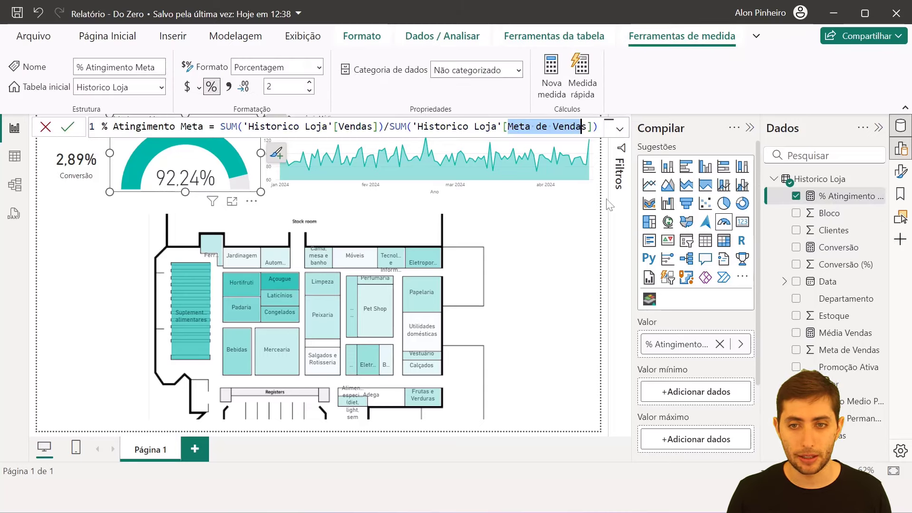
Inspect the fields of the Tempo de Permanência Médio area chart, down to its Y-axis field.
click(610, 216)
click(401, 128)
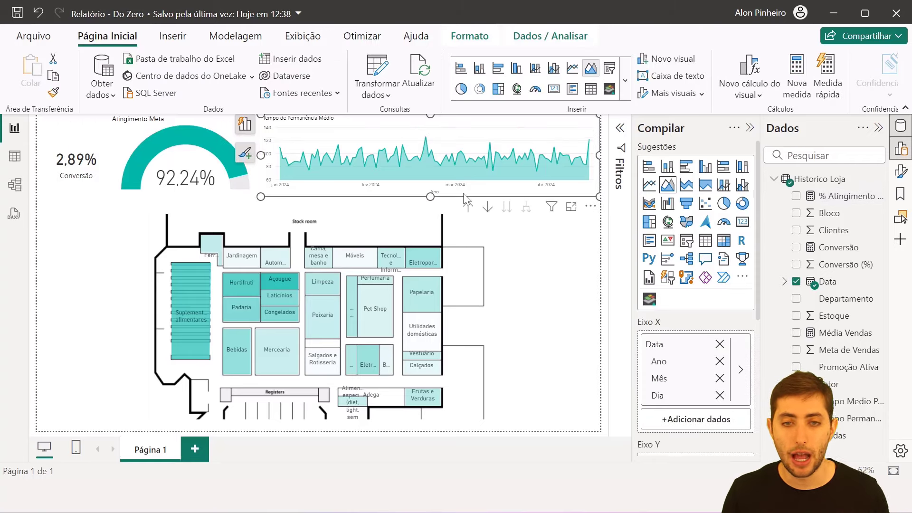
scroll(713, 337, down, 5)
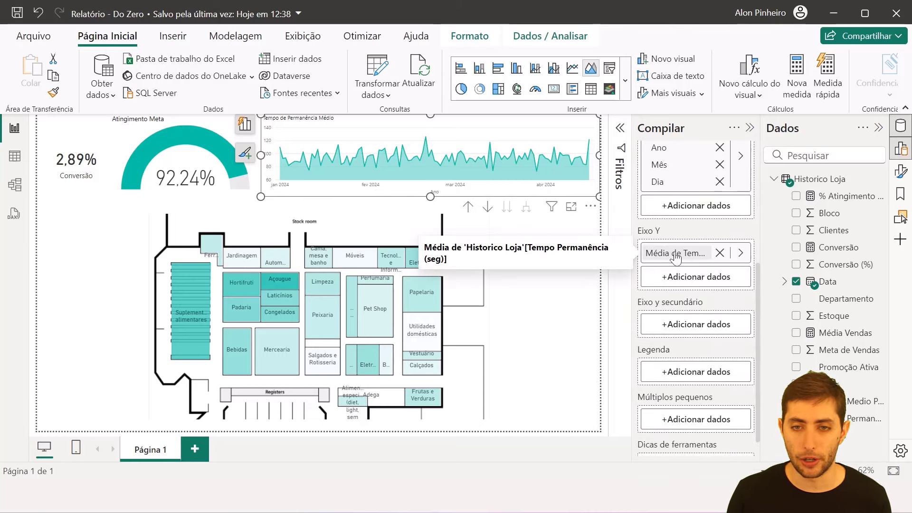
Deselect the area chart and compare the conversion, goal and dwell-time visuals when filtered by Hortifruti versus Açougue on the store map.
scroll(674, 258, up, 5)
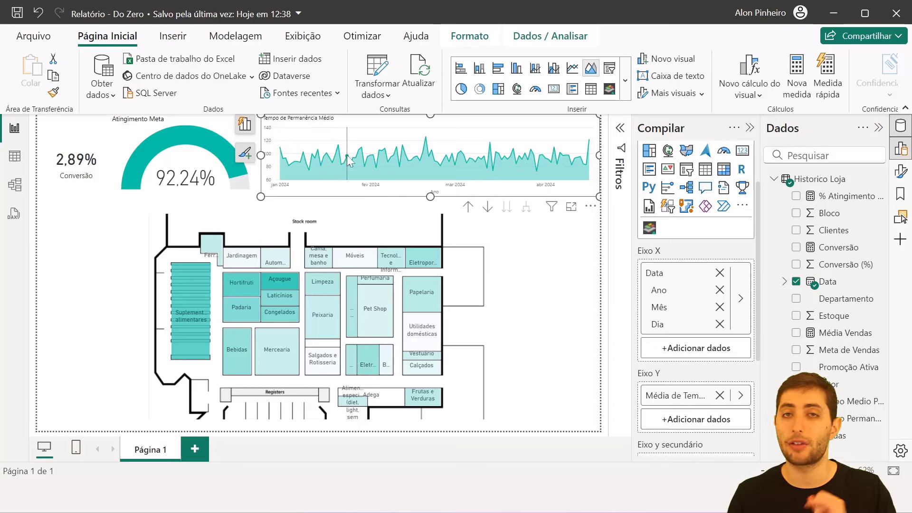
click(601, 292)
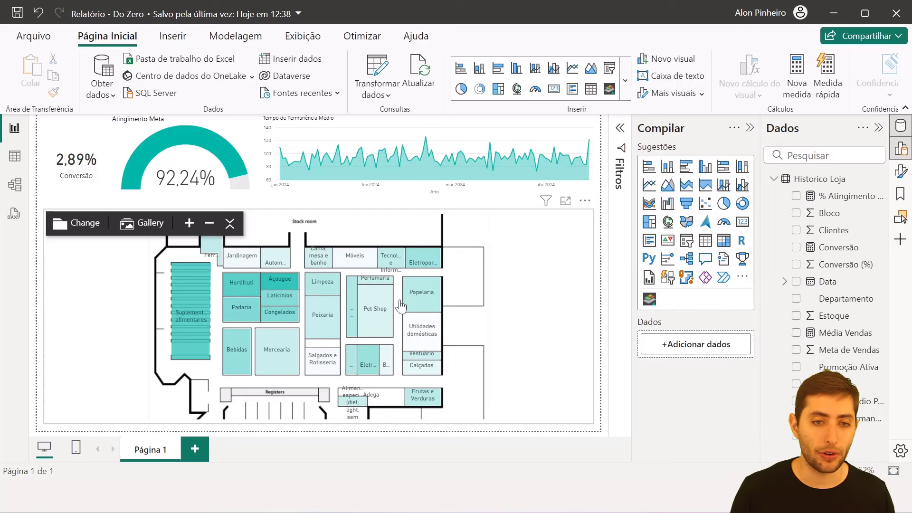
click(240, 291)
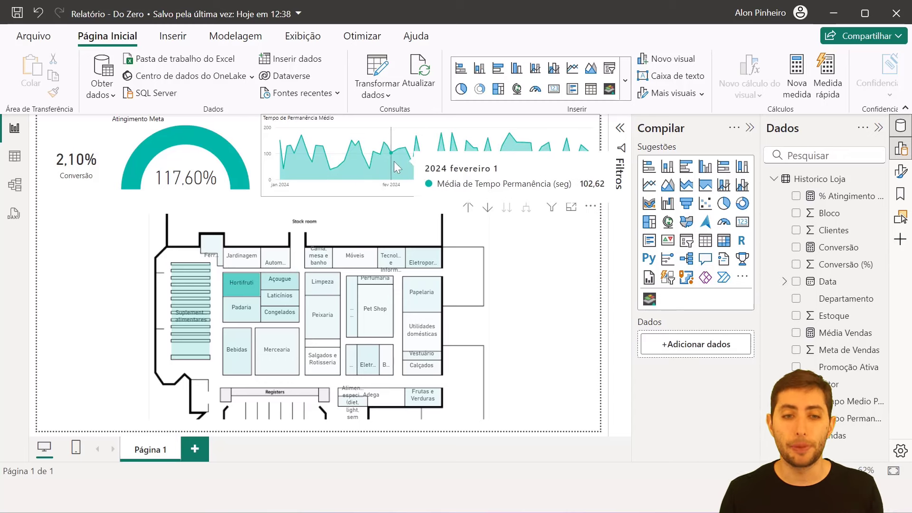
click(279, 280)
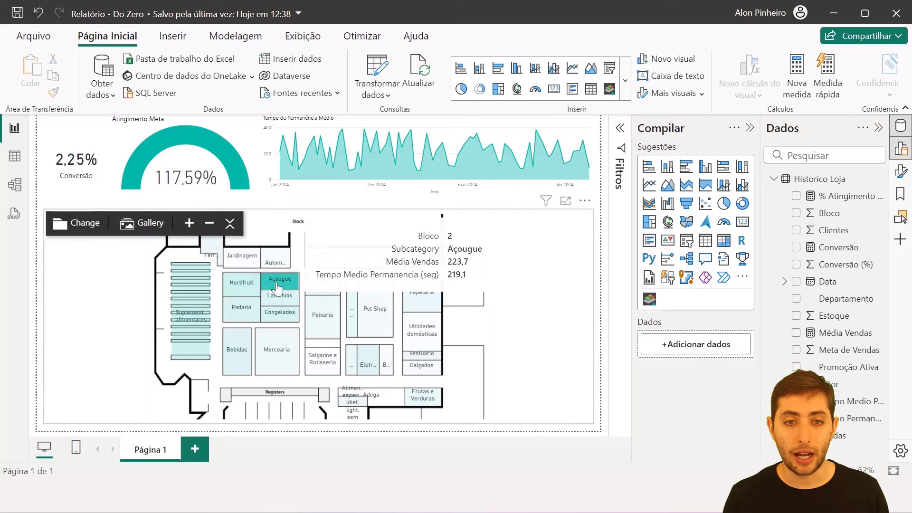
click(245, 284)
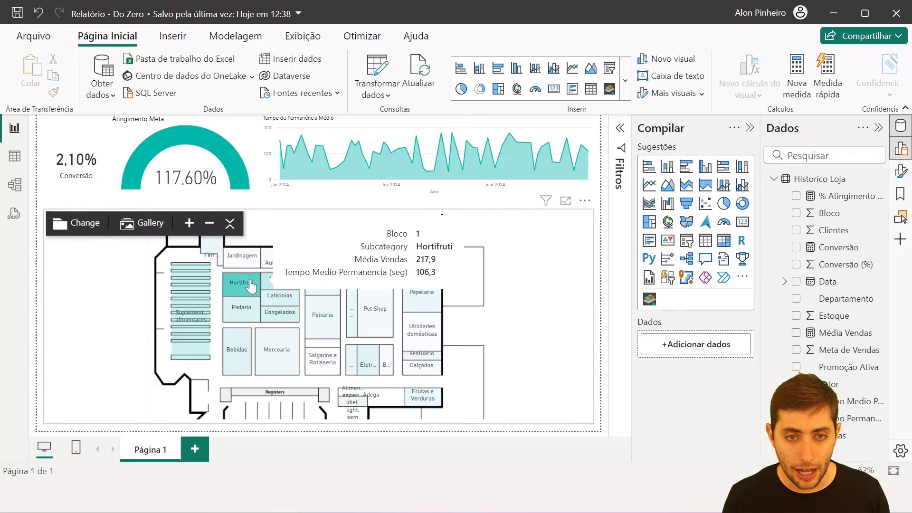
click(271, 286)
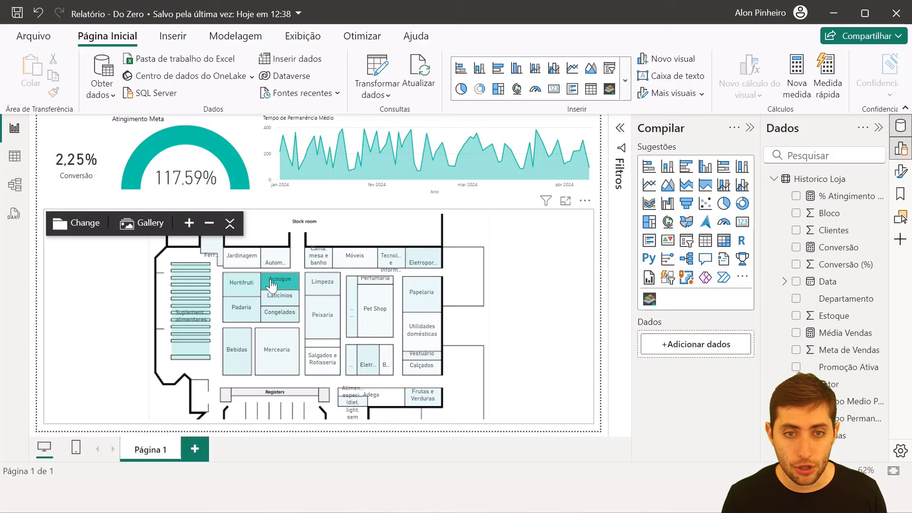
click(244, 285)
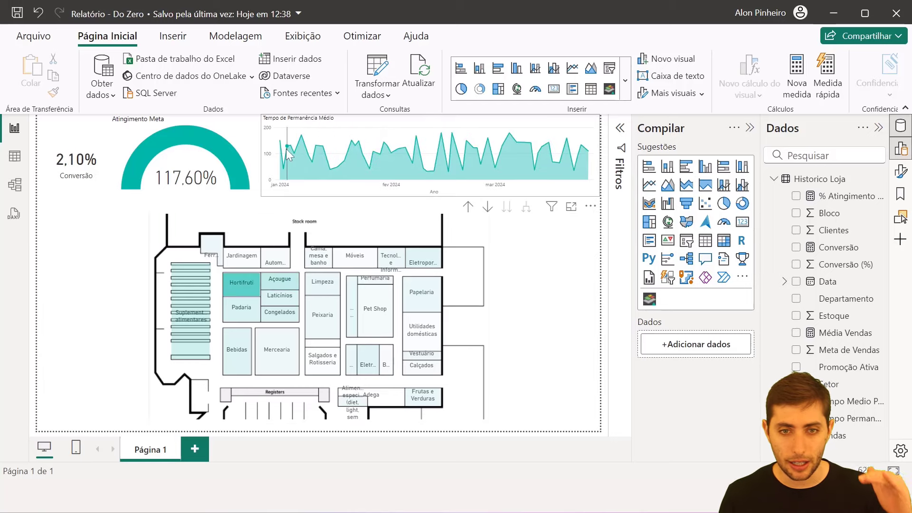
click(280, 281)
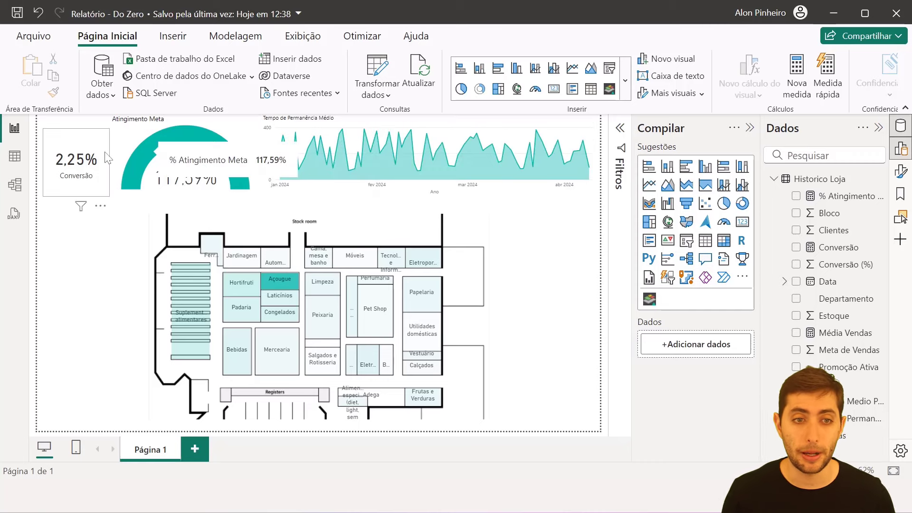
Filter the report by Laticínios, Congelados, Padaria, Mercearia and Peixaria in turn to examine how the visuals respond.
click(280, 298)
click(288, 315)
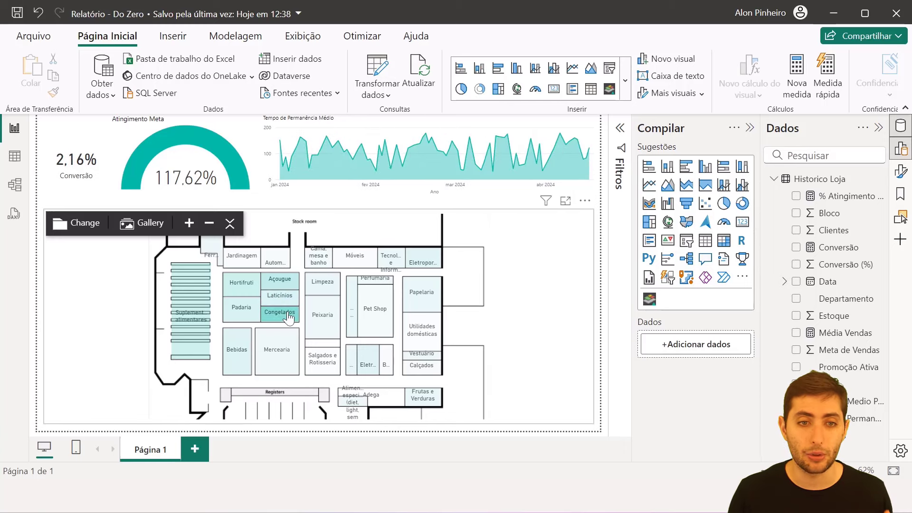
click(242, 313)
click(274, 352)
click(324, 326)
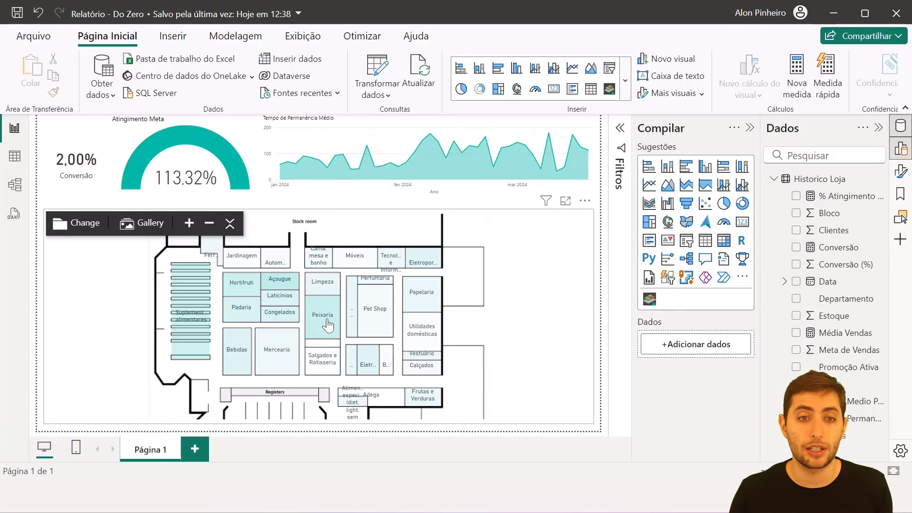
Filter the report by the Pet Shop sector and examine its goal attainment gauge and conversion card.
click(378, 317)
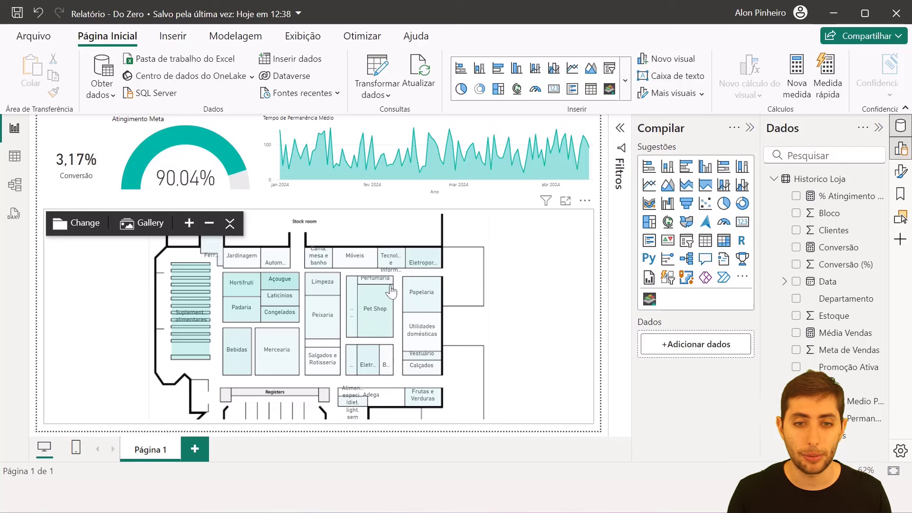
click(370, 307)
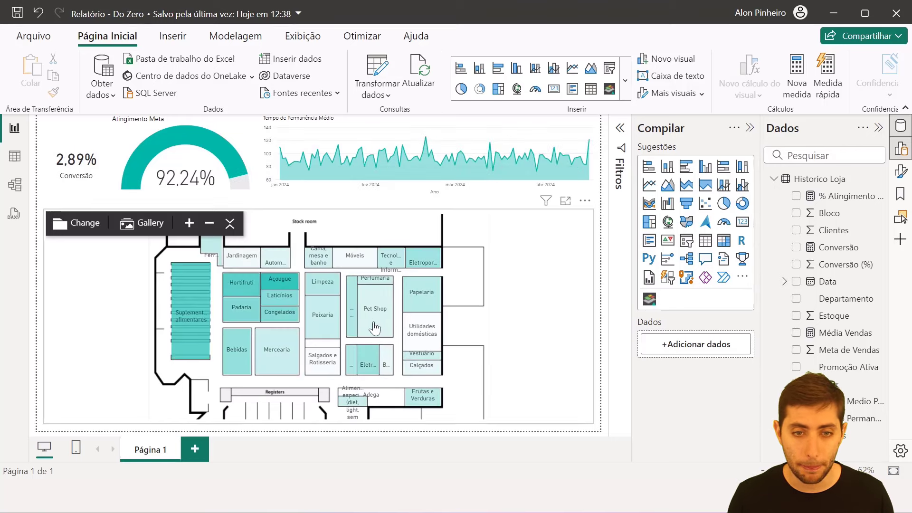
click(370, 306)
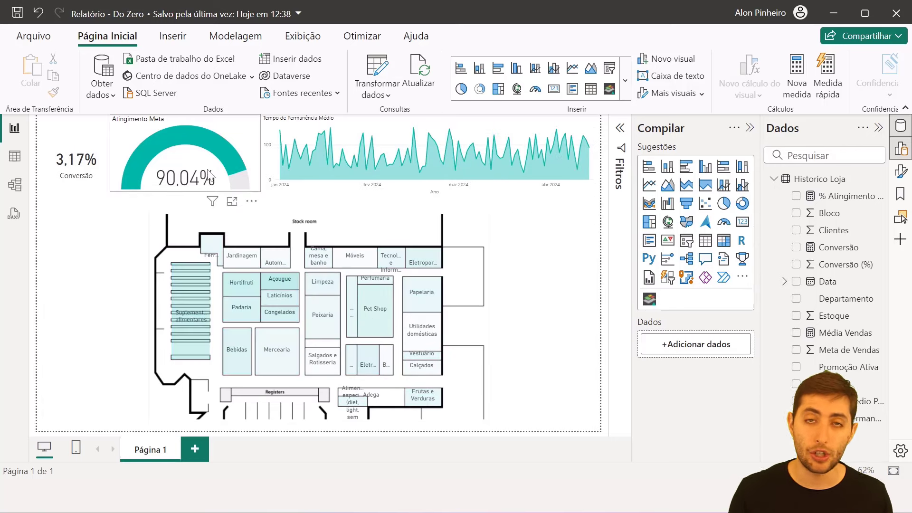
mouse_move(209, 175)
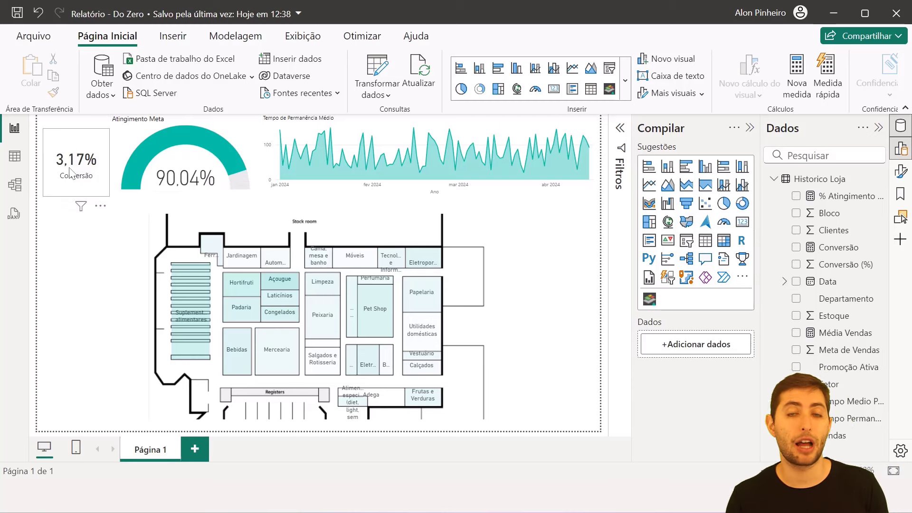
Examine the visuals filtered by Utilidades domésticas, Mercearia, Bebidas and Suplementos alimentares, and clear the map selection.
click(426, 330)
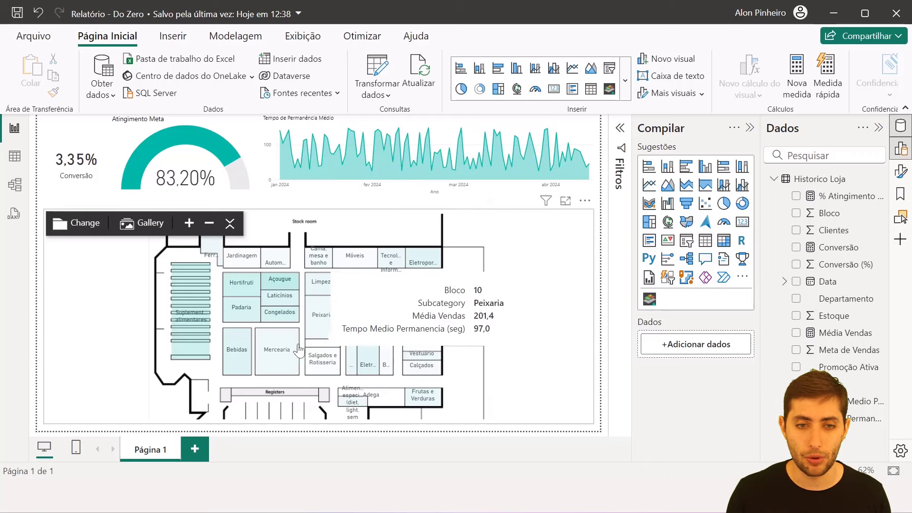
mouse_move(275, 355)
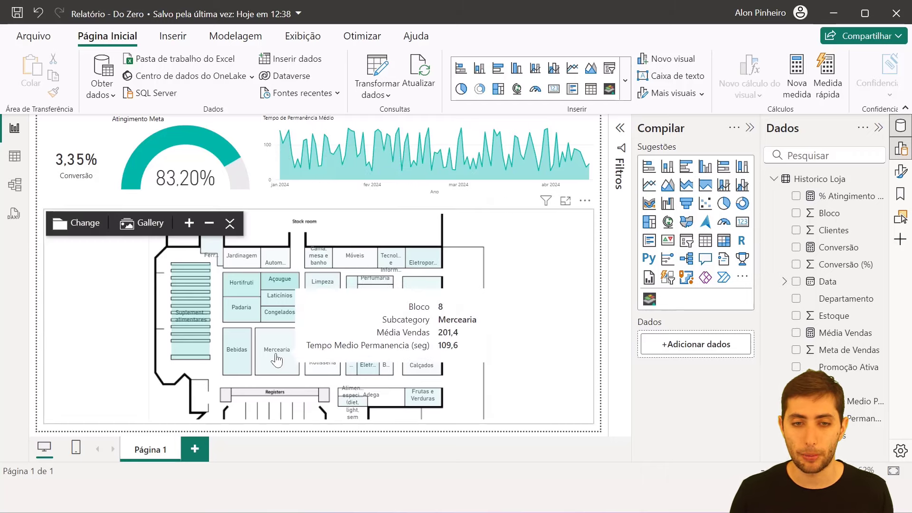
click(276, 356)
click(237, 344)
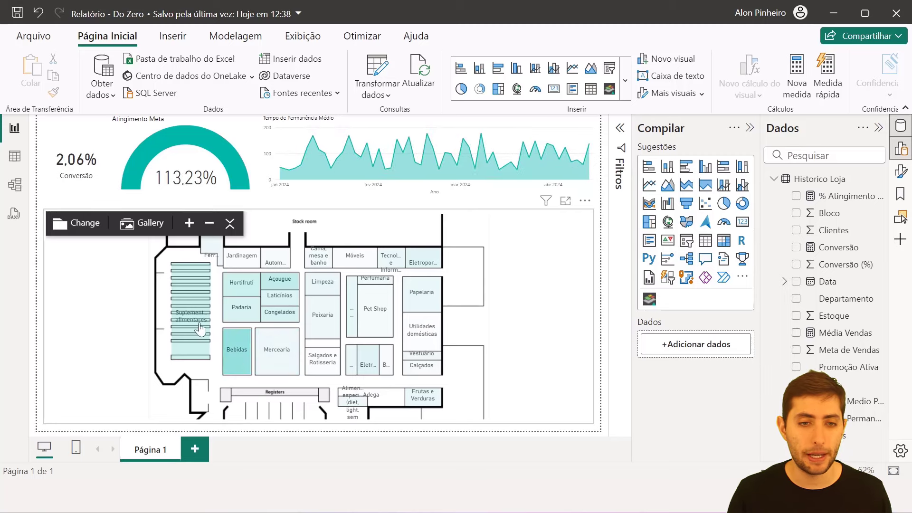
click(200, 326)
click(197, 322)
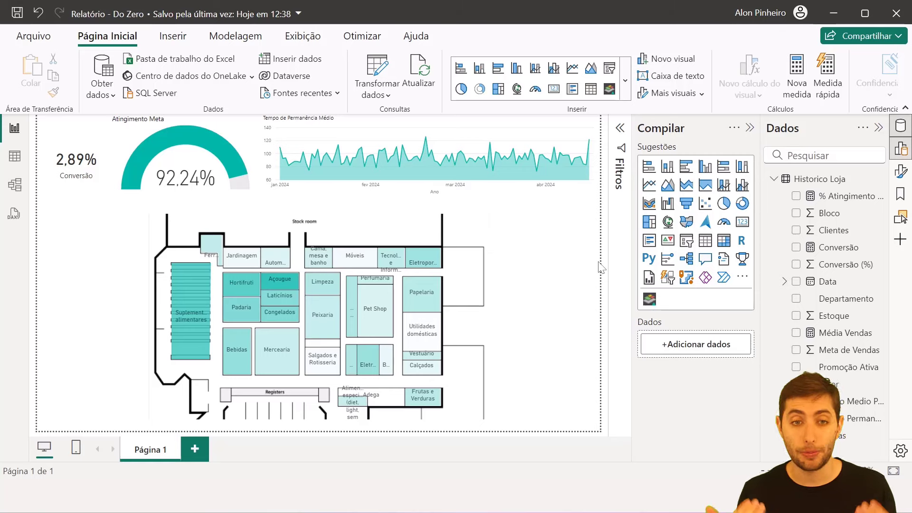
Recheck the visuals for the Mercearia, Peixaria, Pet Shop and Suplementos alimentares sectors, and remove the sector filter.
click(280, 353)
click(326, 319)
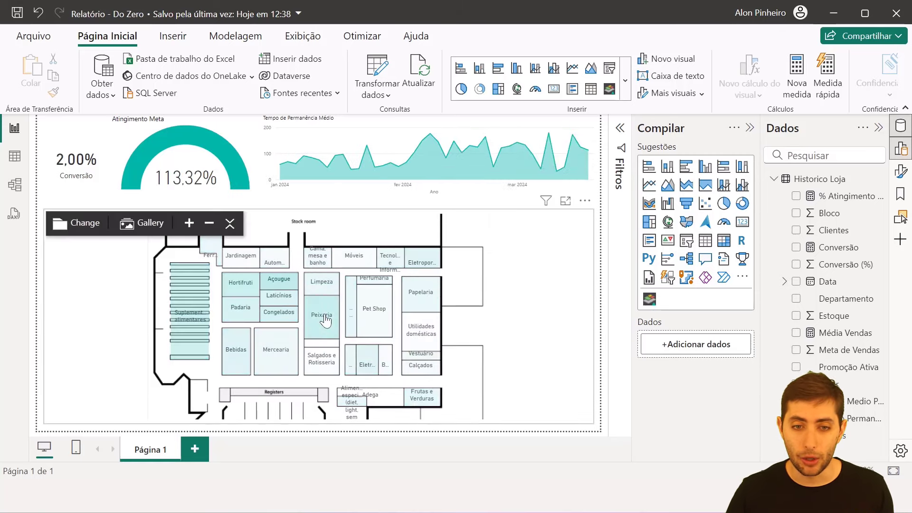
click(377, 318)
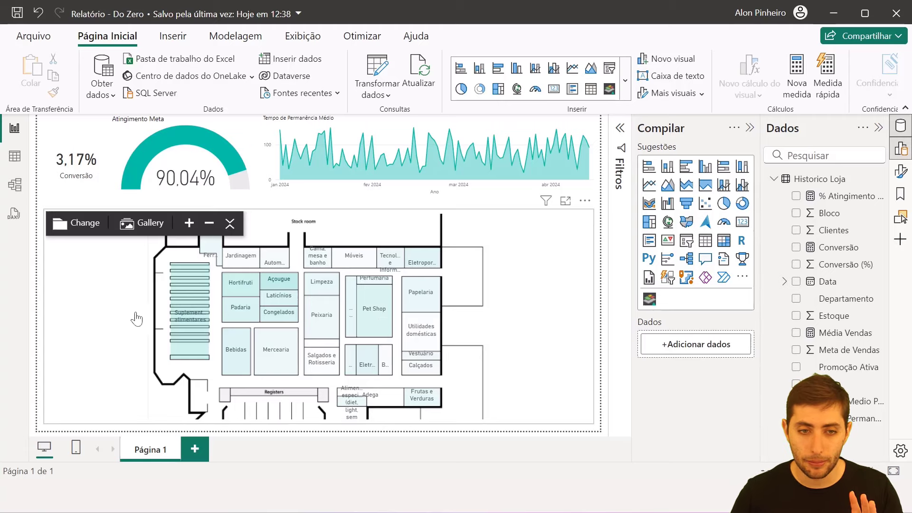
click(175, 319)
click(176, 320)
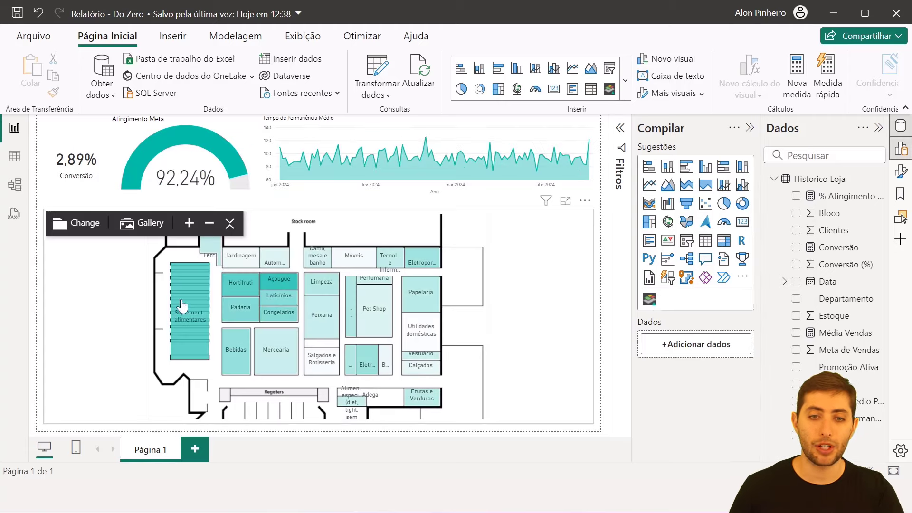